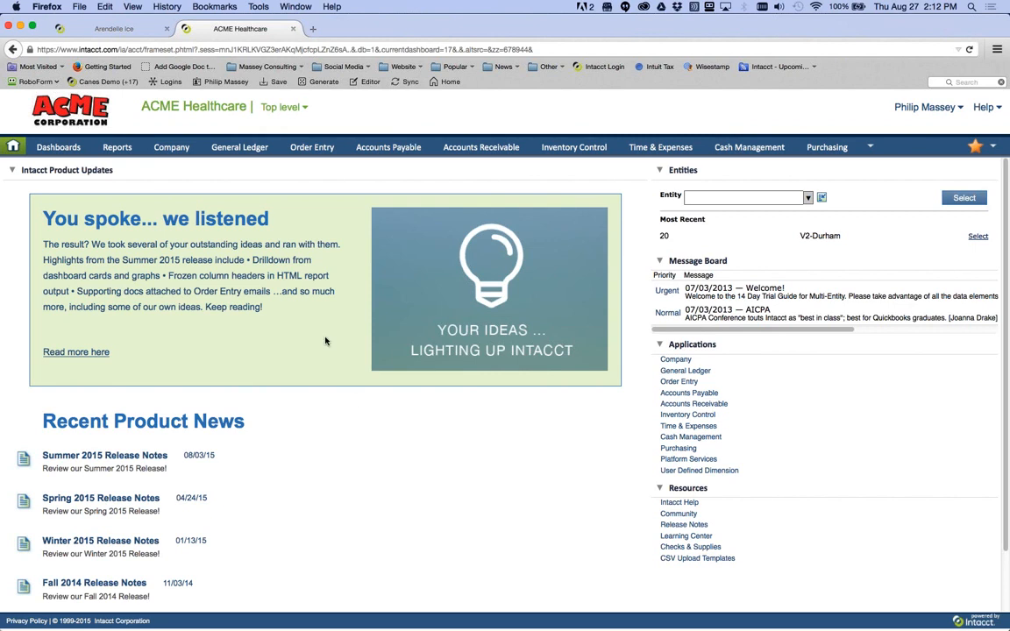
- Open the General Ledger menu from the top navigation bar
click(242, 149)
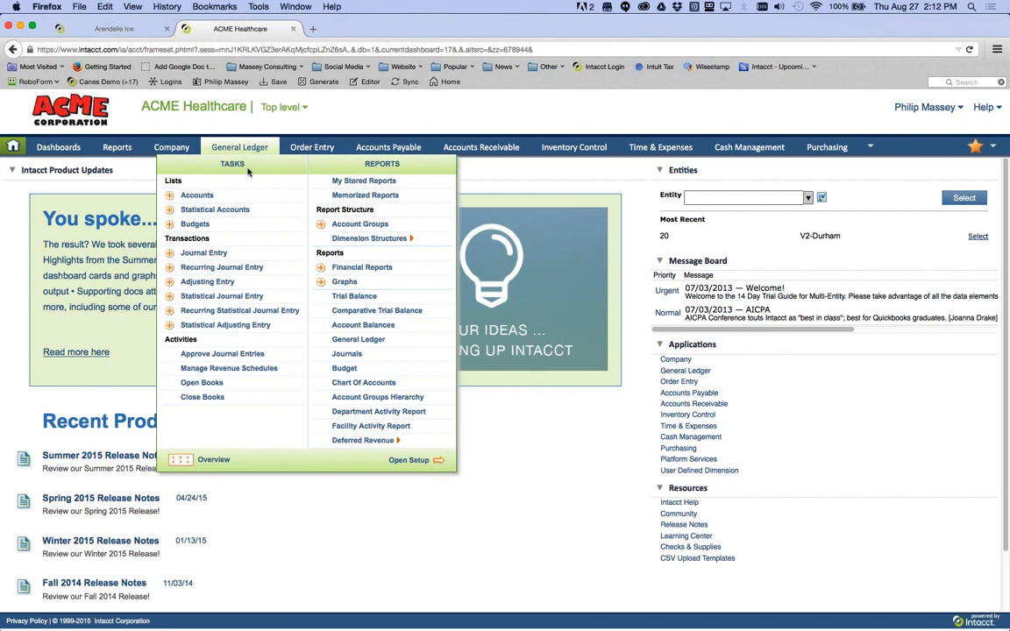
- Go to Reports > Financial Reports and close the Summer release banner
click(380, 274)
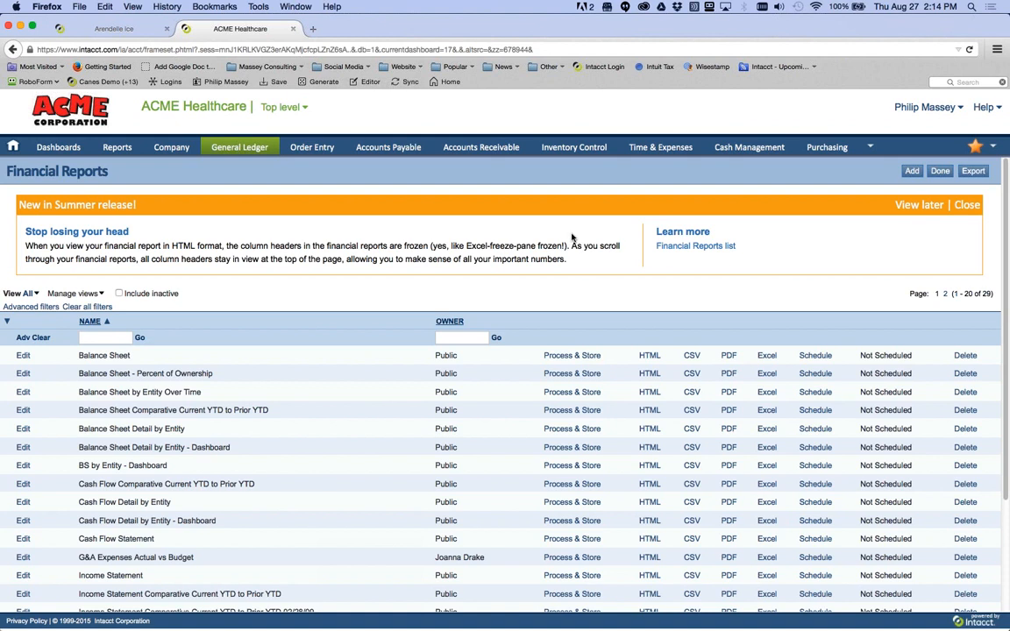
click(964, 206)
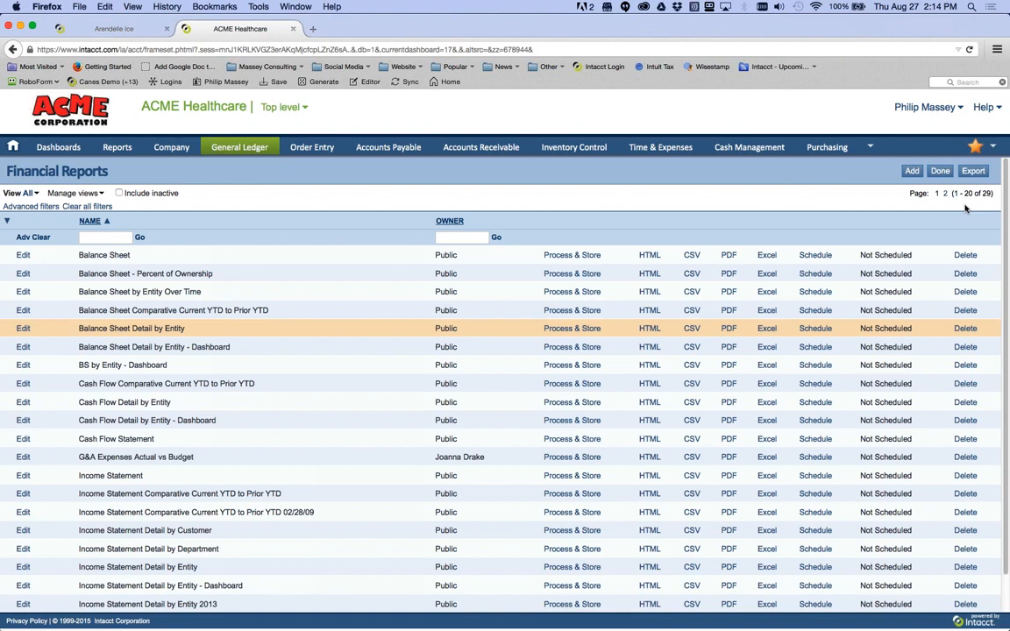
- Scroll the Financial Reports list to review Balance Sheet, Cash Flow and Income Statement
scroll(759, 400, down, 2)
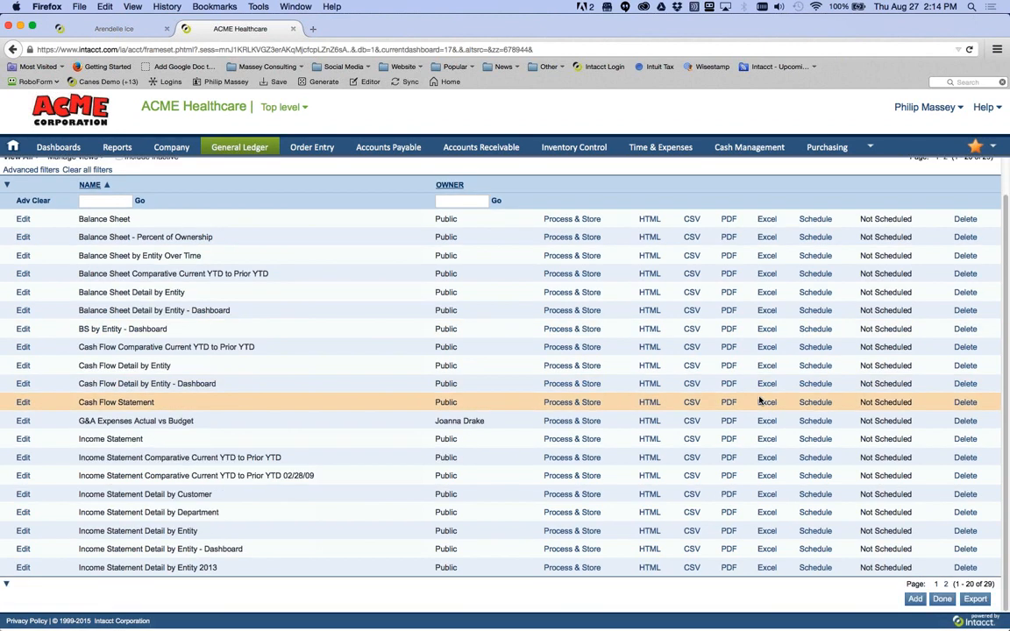
scroll(761, 400, up, 2)
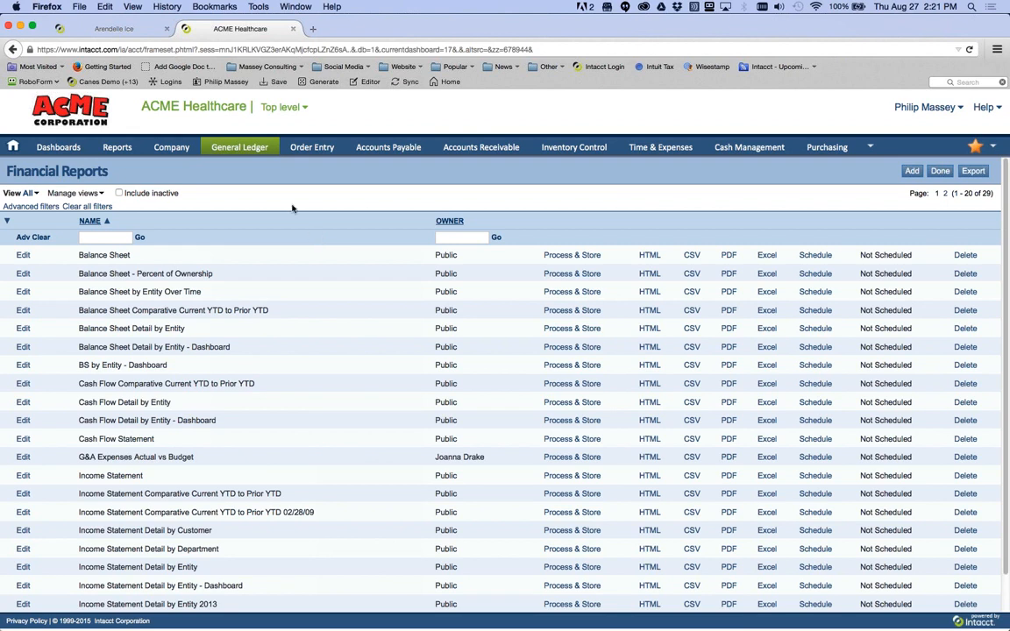
mouse_move(244, 149)
scroll(384, 362, down, 1)
scroll(383, 365, down, 2)
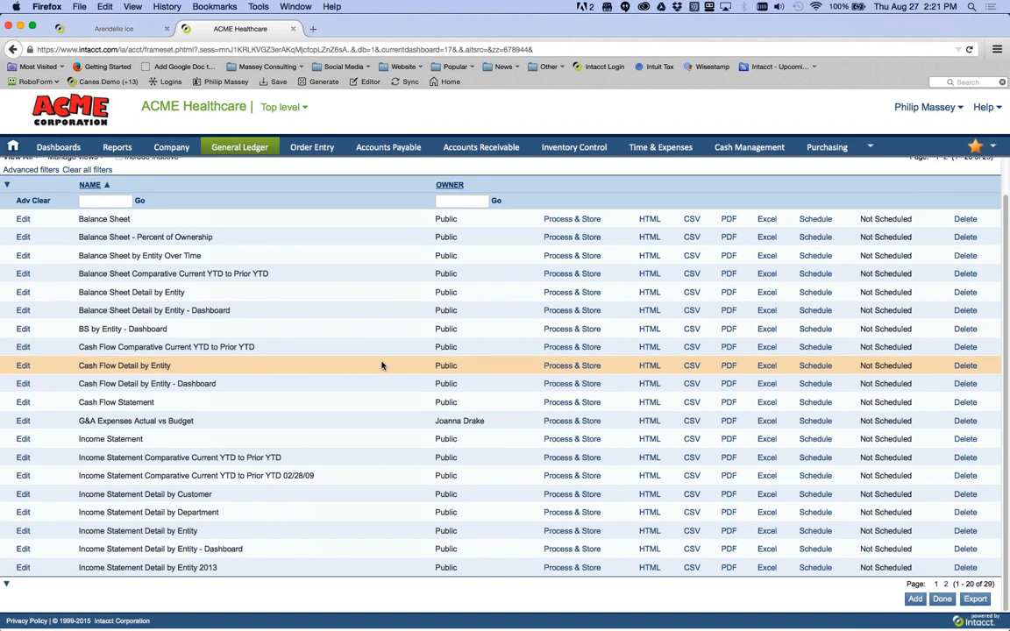
scroll(382, 364, up, 3)
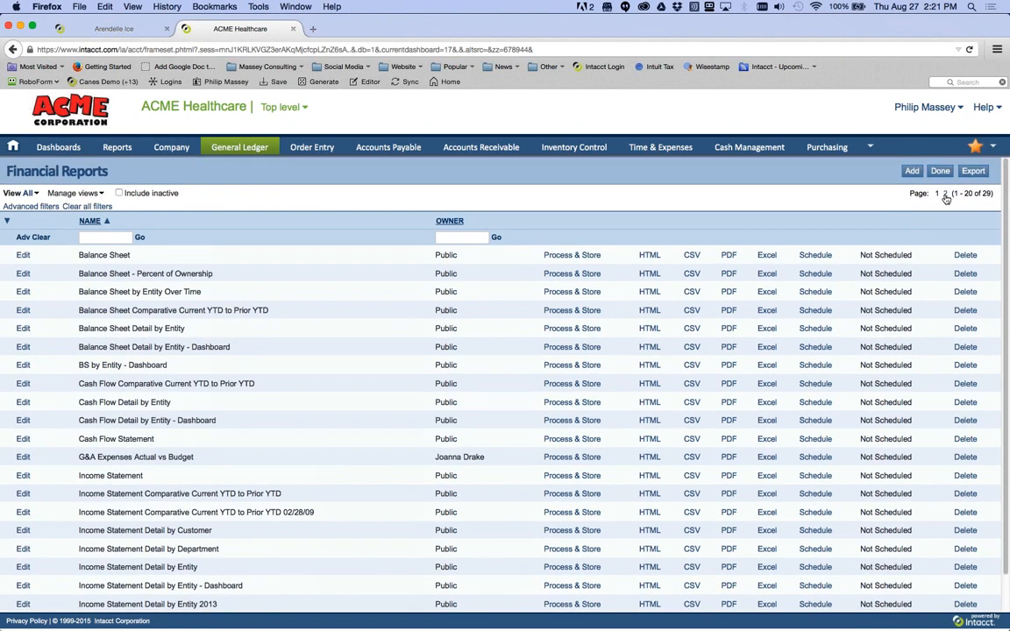
click(945, 194)
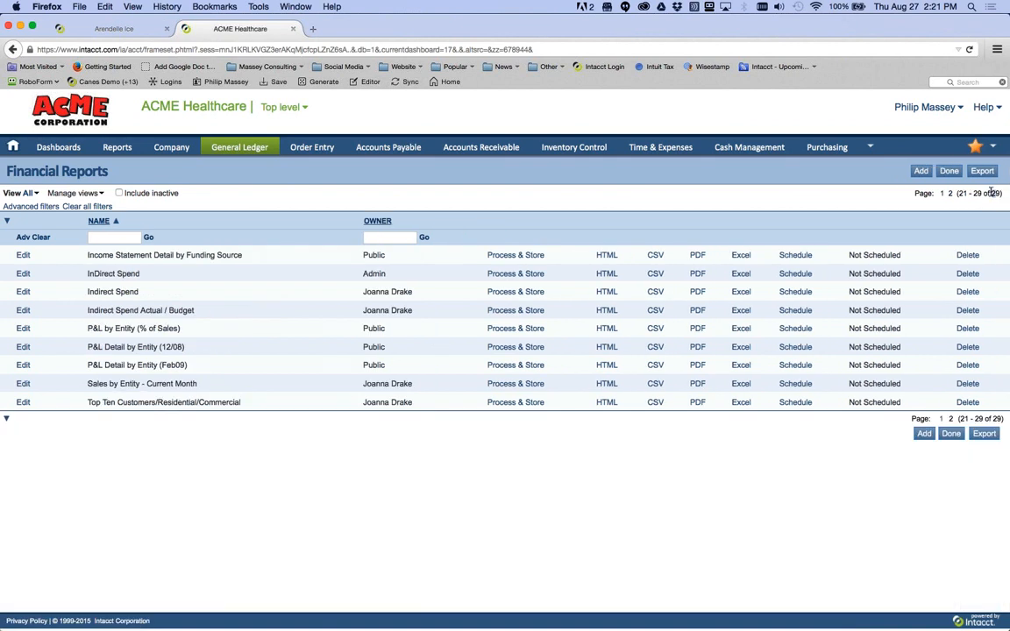
click(941, 194)
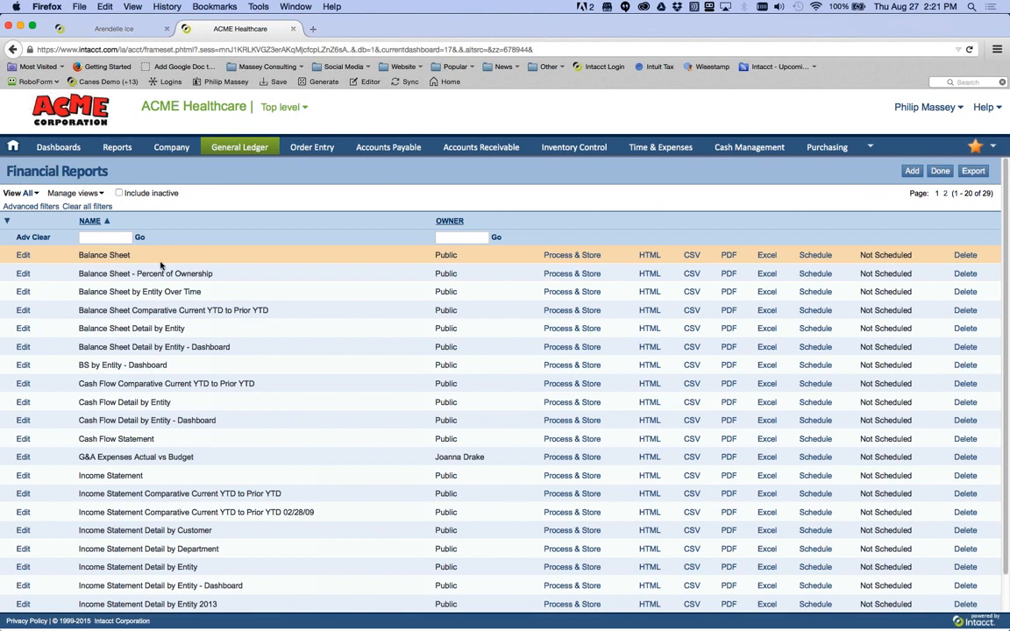
- Run the Balance Sheet as an HTML report and accept the Report Prompt
click(648, 256)
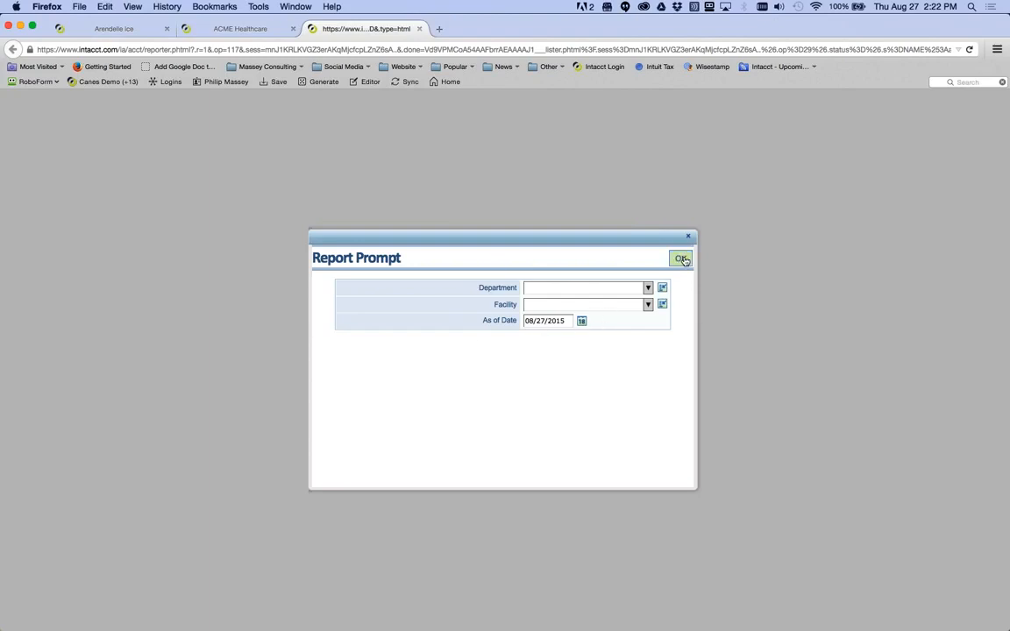
click(681, 259)
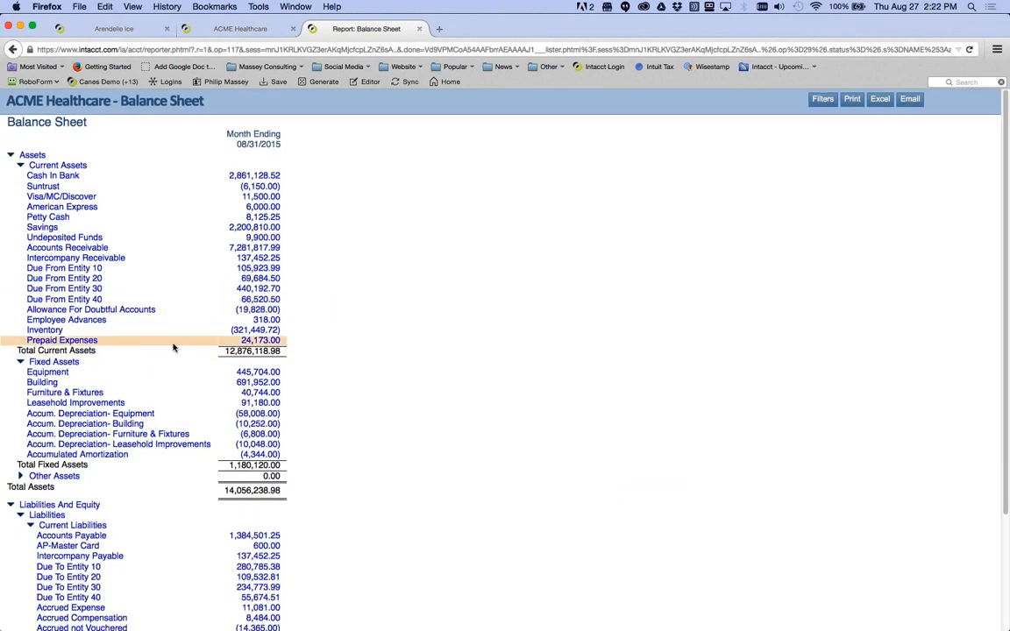
- Collapse and re-expand the Current Assets group on the Balance Sheet
scroll(172, 348, down, 2)
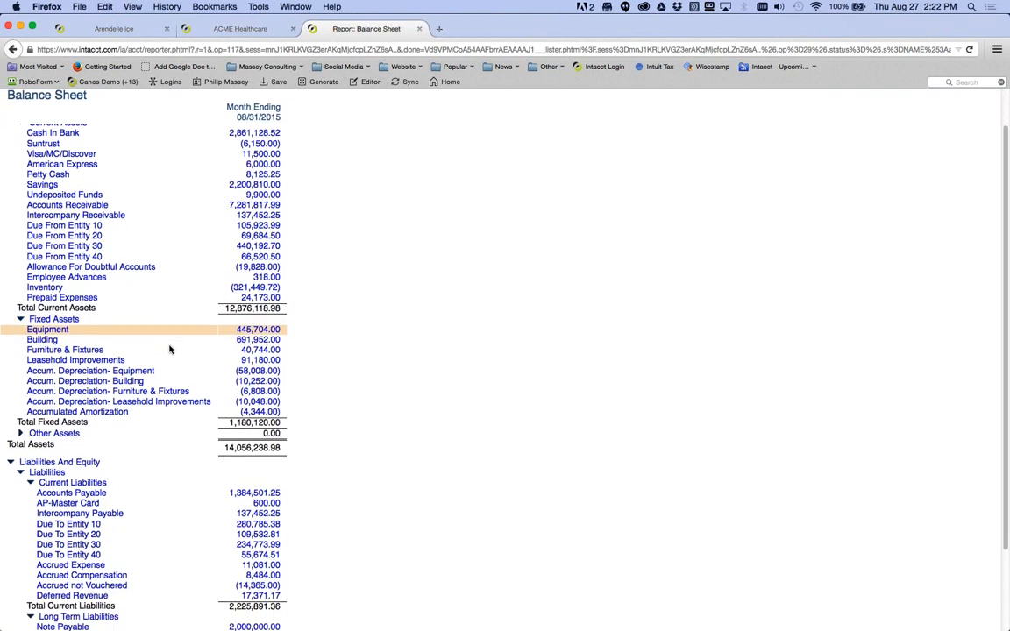
scroll(170, 349, down, 4)
scroll(168, 350, up, 6)
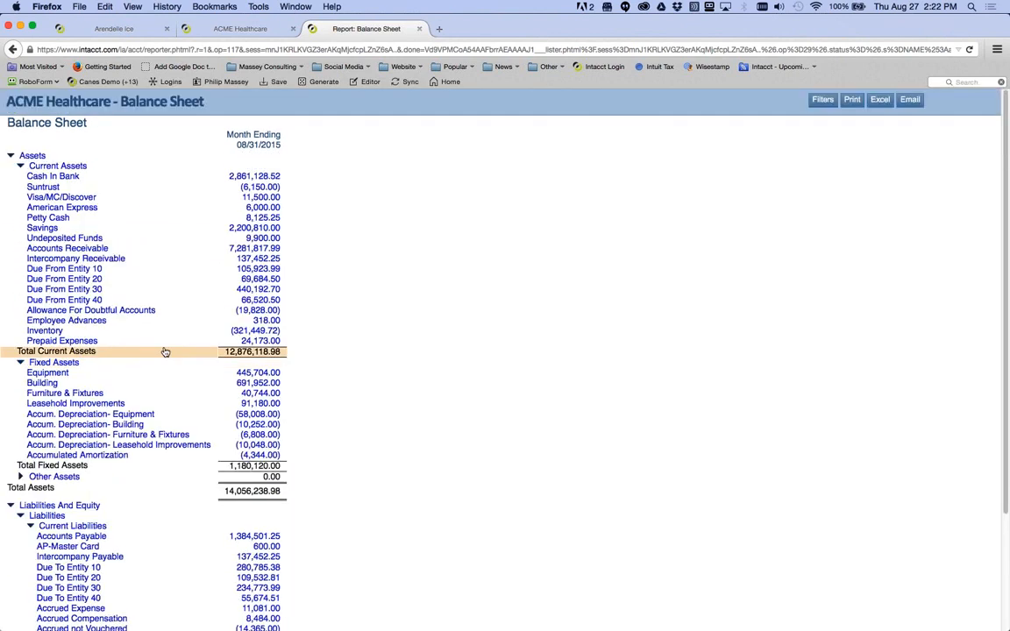
click(21, 167)
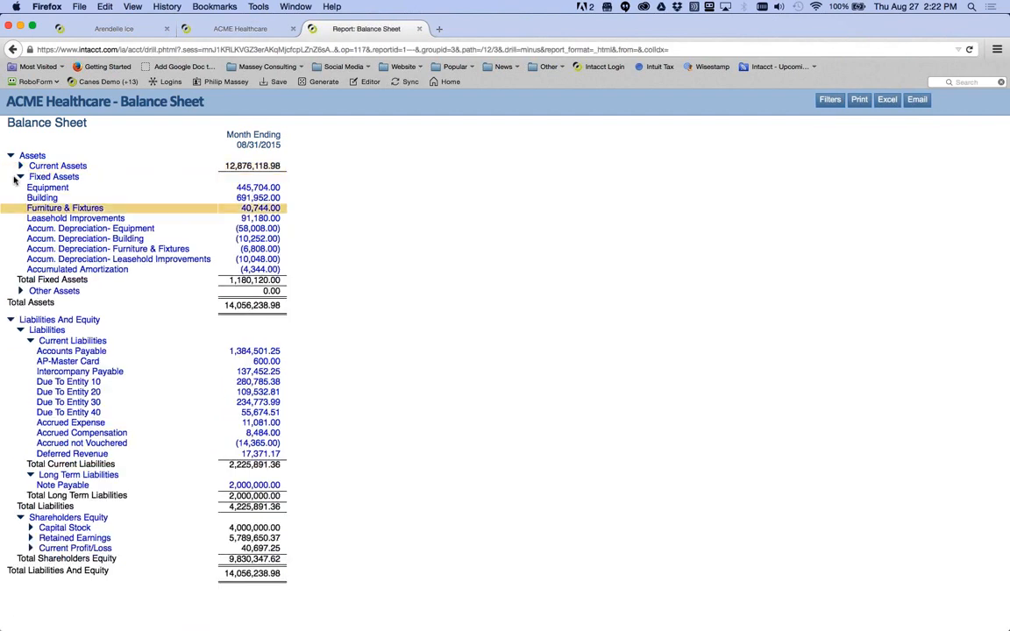
click(20, 165)
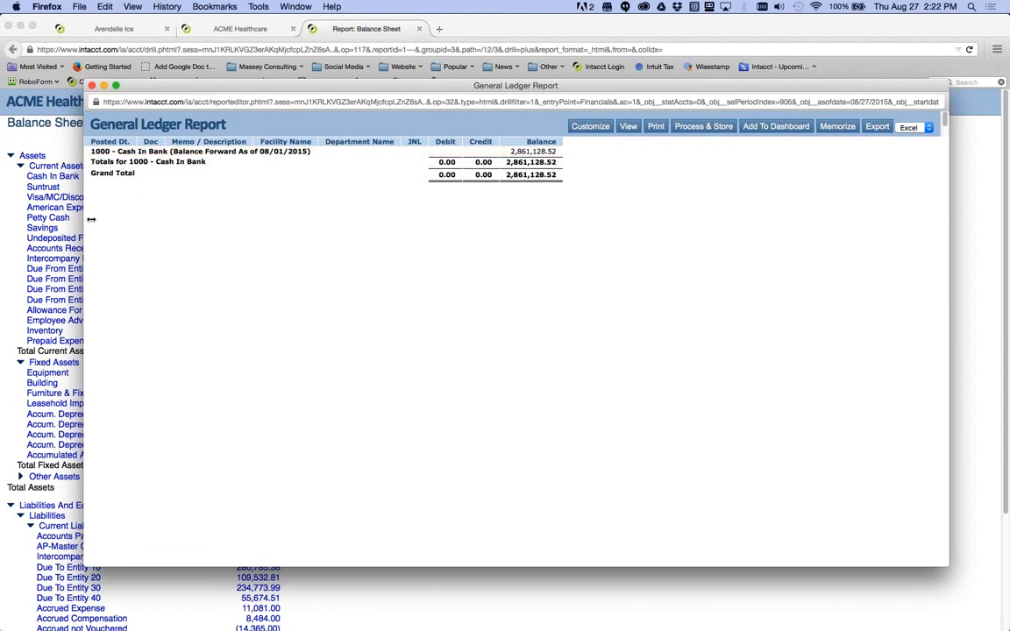
- Narrow the Cash In Bank ledger window and move it toward the top of the screen
drag(124, 223, 180, 219)
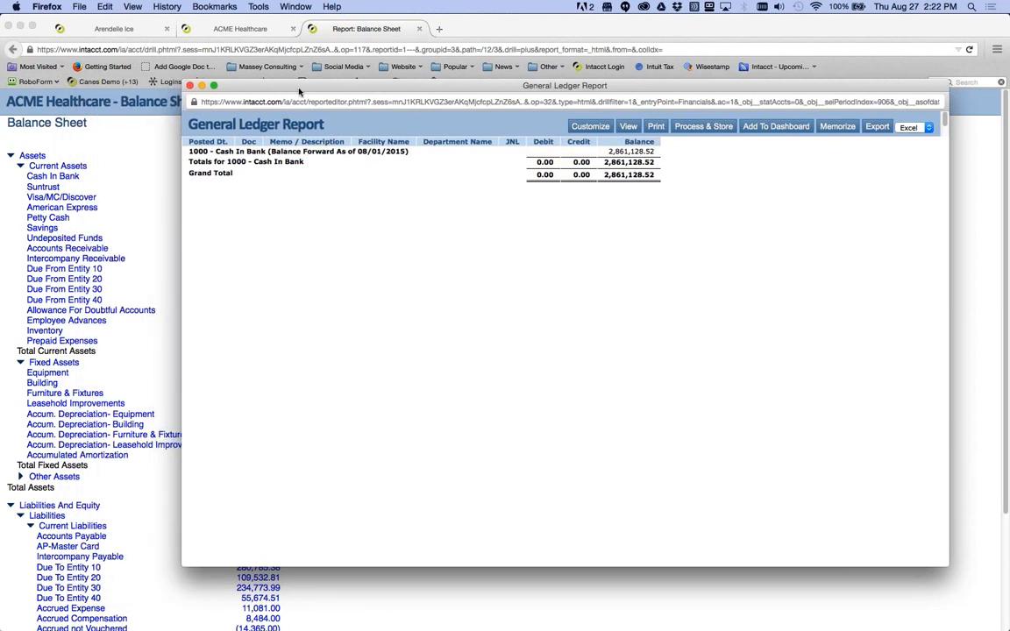
drag(299, 91, 243, 191)
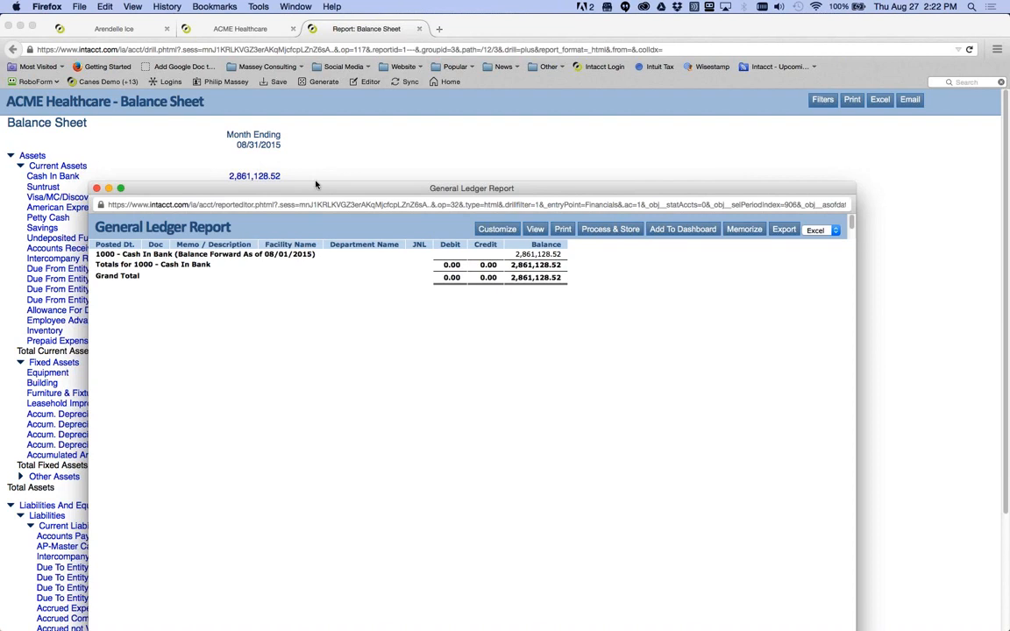
drag(316, 184, 388, 90)
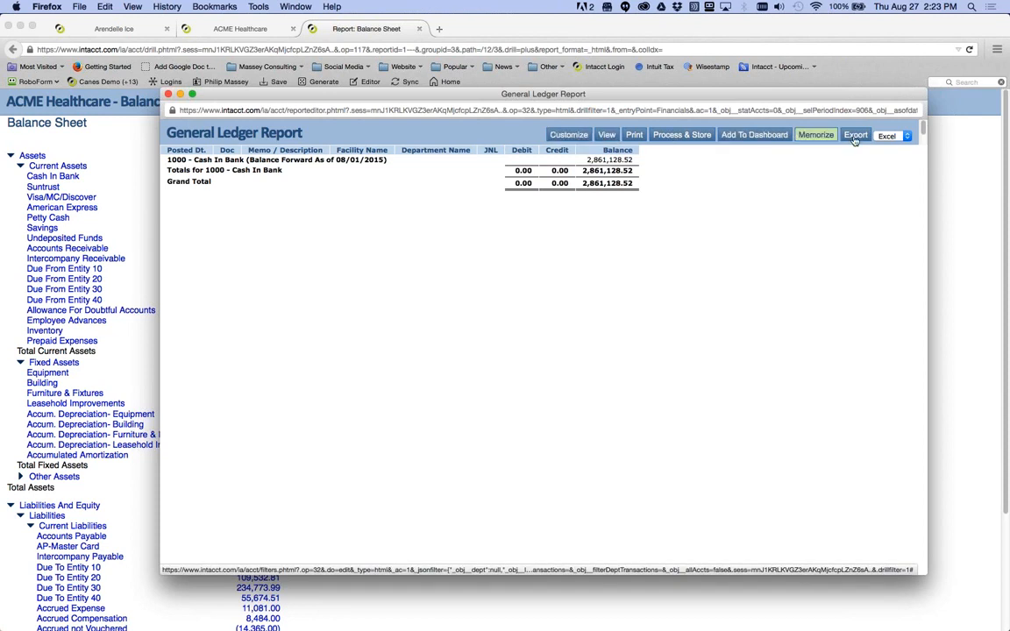
- Customize the Cash In Bank ledger report to the Current Year period and rerun it
click(570, 136)
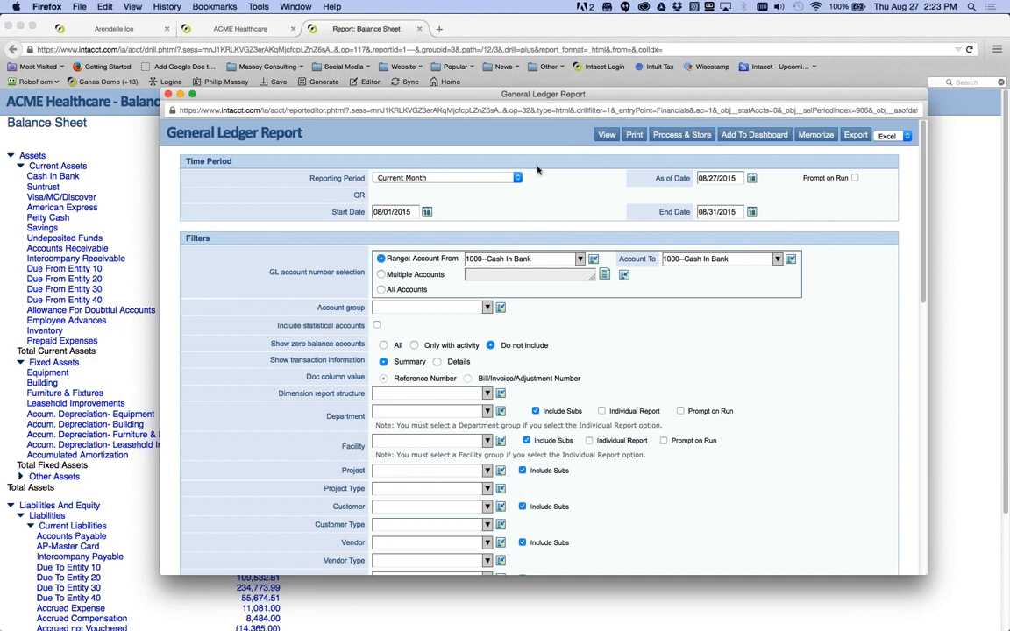
click(465, 178)
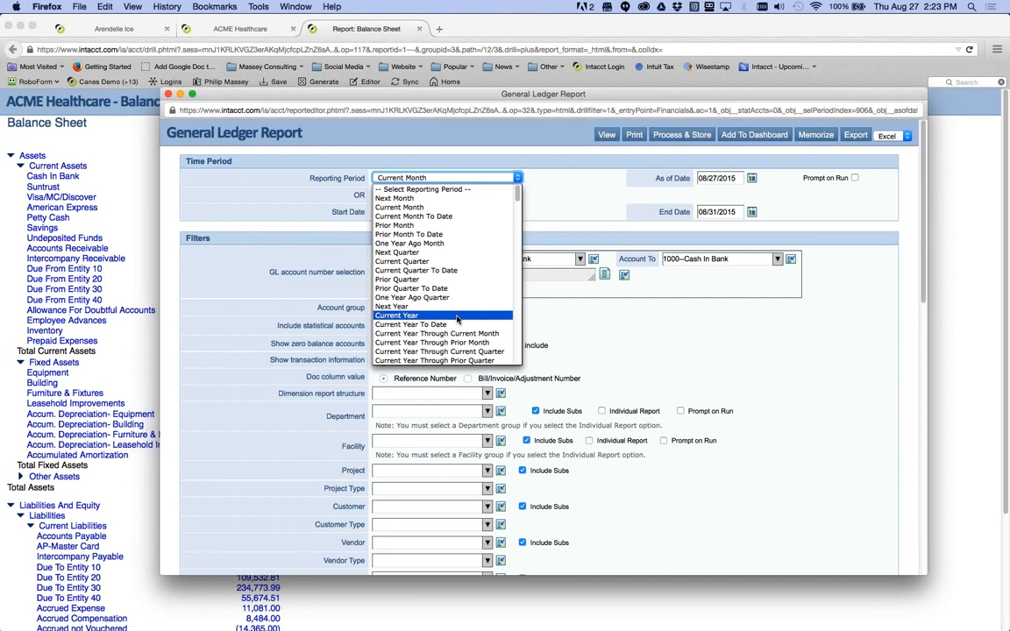
click(414, 315)
click(608, 135)
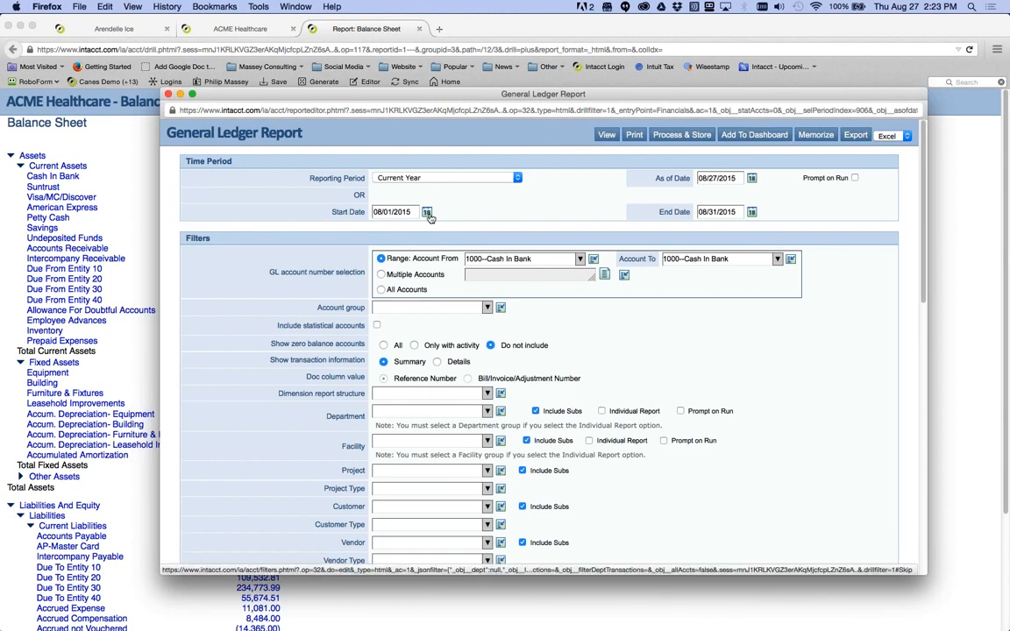
- Clear the 08/01/2015 and 08/31/2015 dates, rerun the ledger, then close it
drag(413, 212, 355, 214)
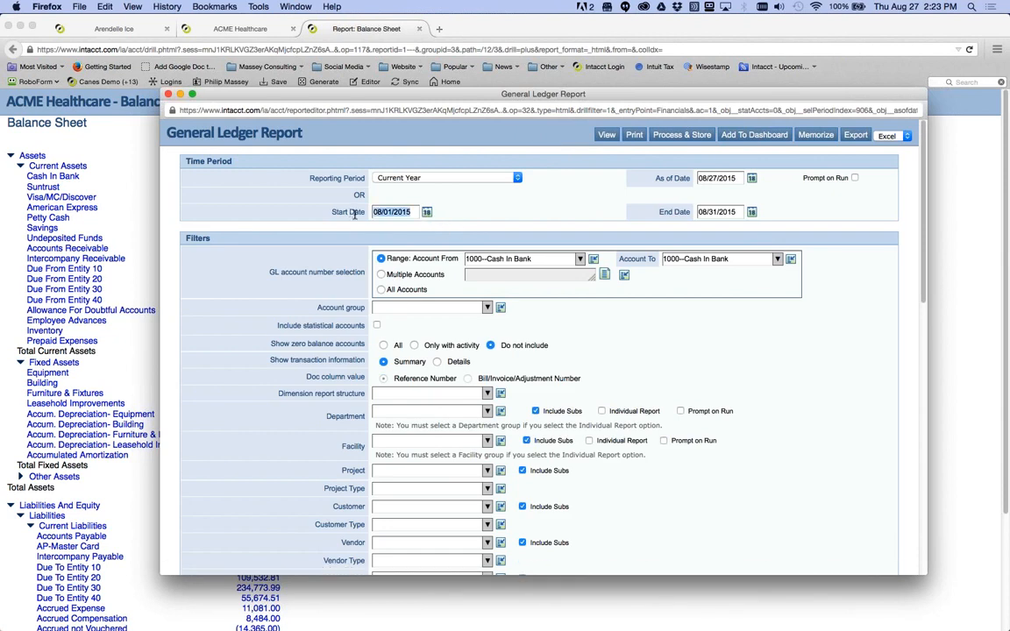
key(BackSpace)
drag(701, 211, 653, 198)
key(BackSpace)
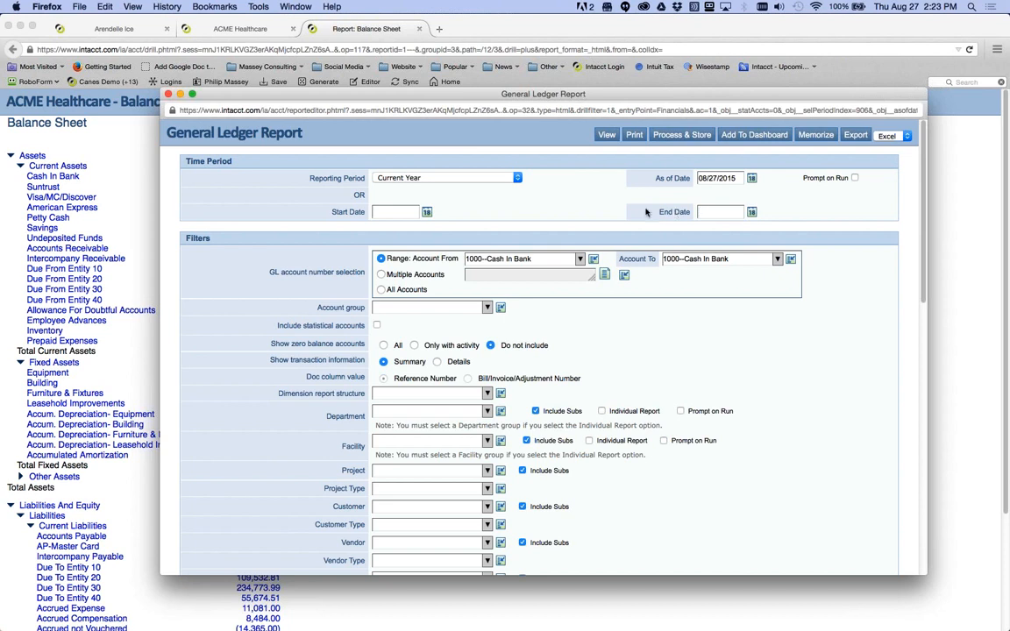
click(605, 135)
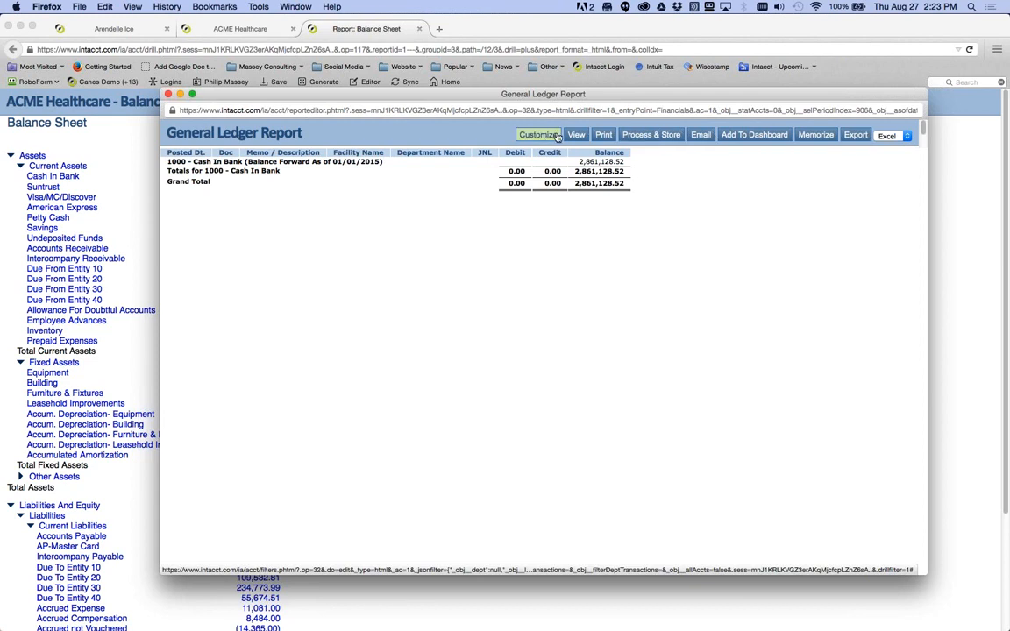
click(169, 95)
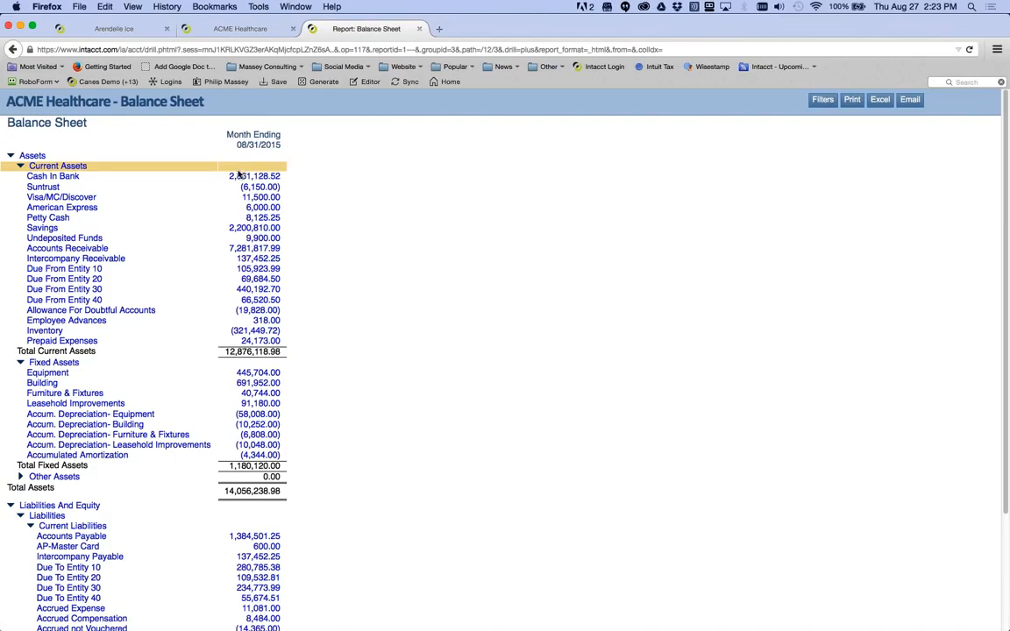
click(71, 253)
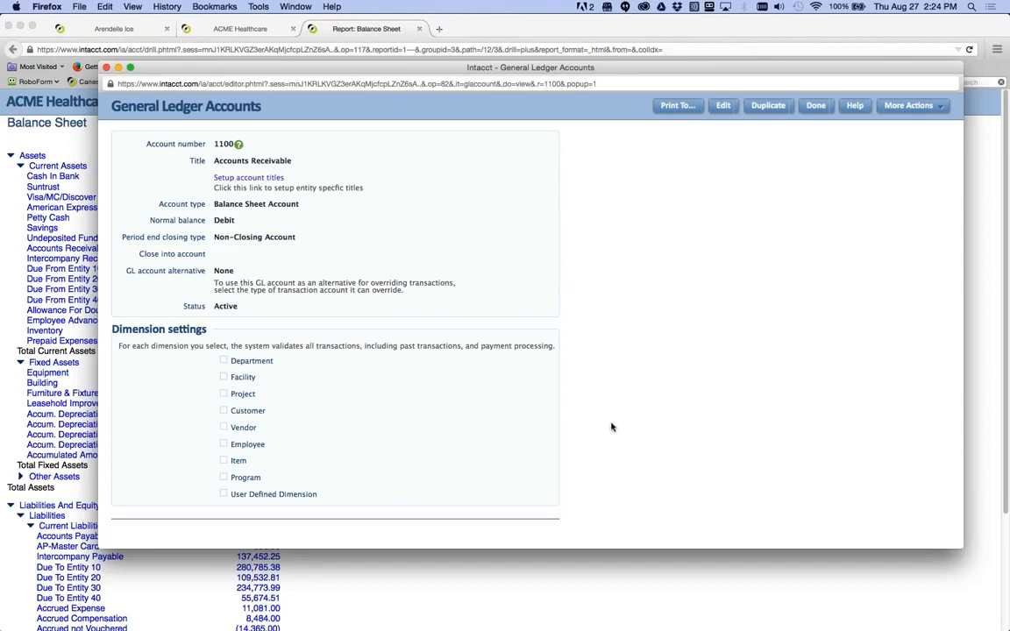
click(106, 67)
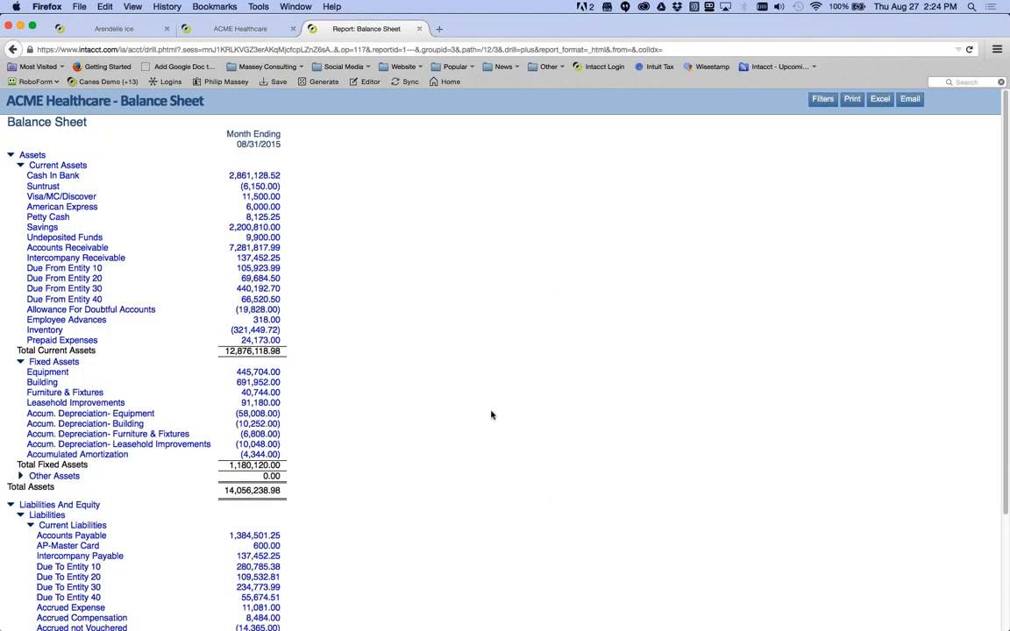
scroll(359, 401, down, 1)
- Collapse Fixed Assets, Current Assets, Liabilities and Shareholders Equity to their totals
click(30, 182)
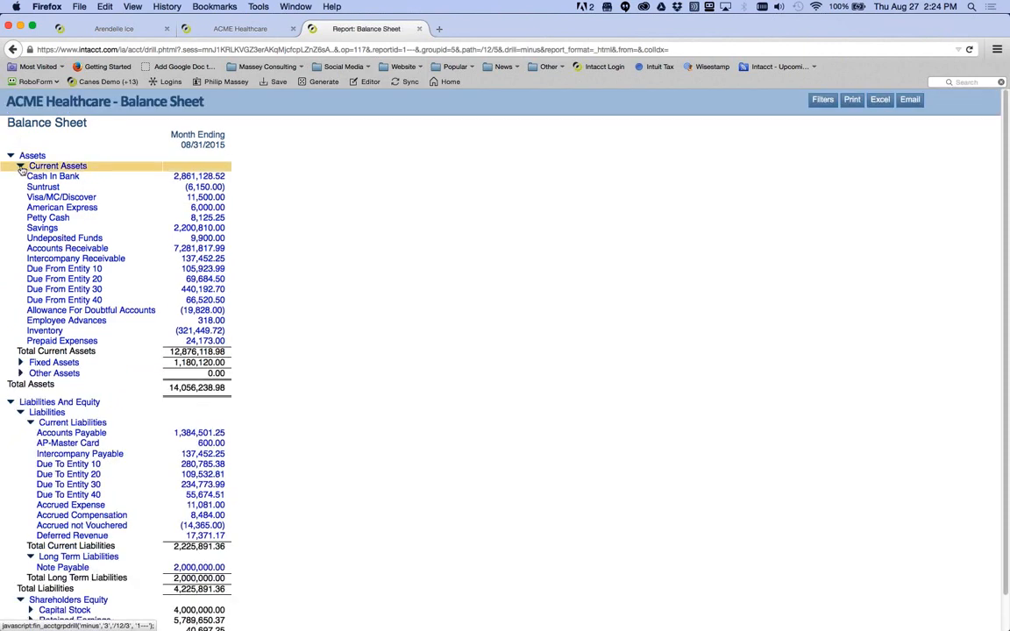
click(20, 166)
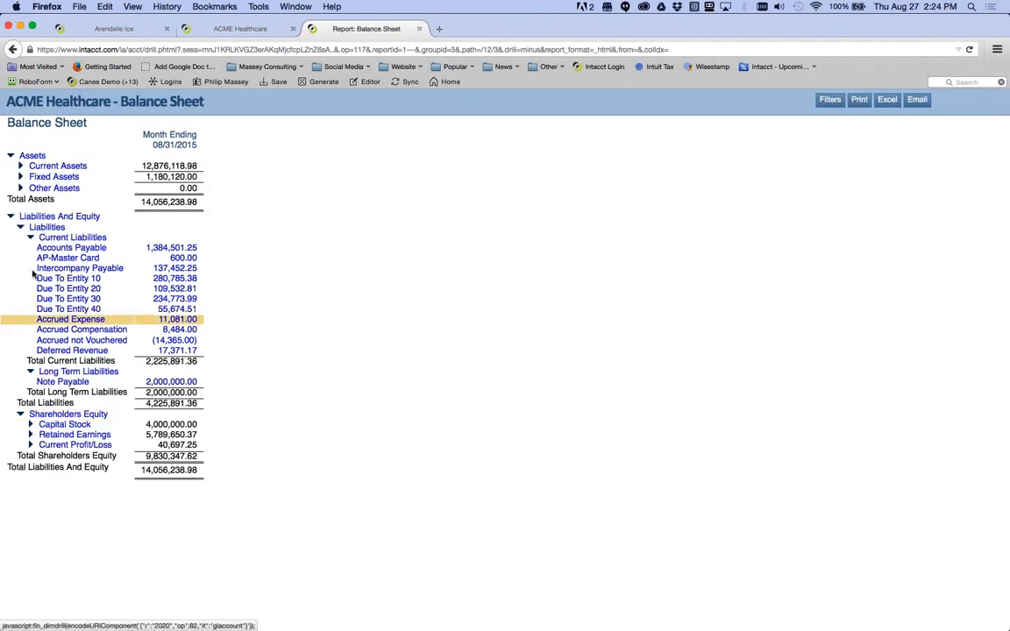
click(21, 227)
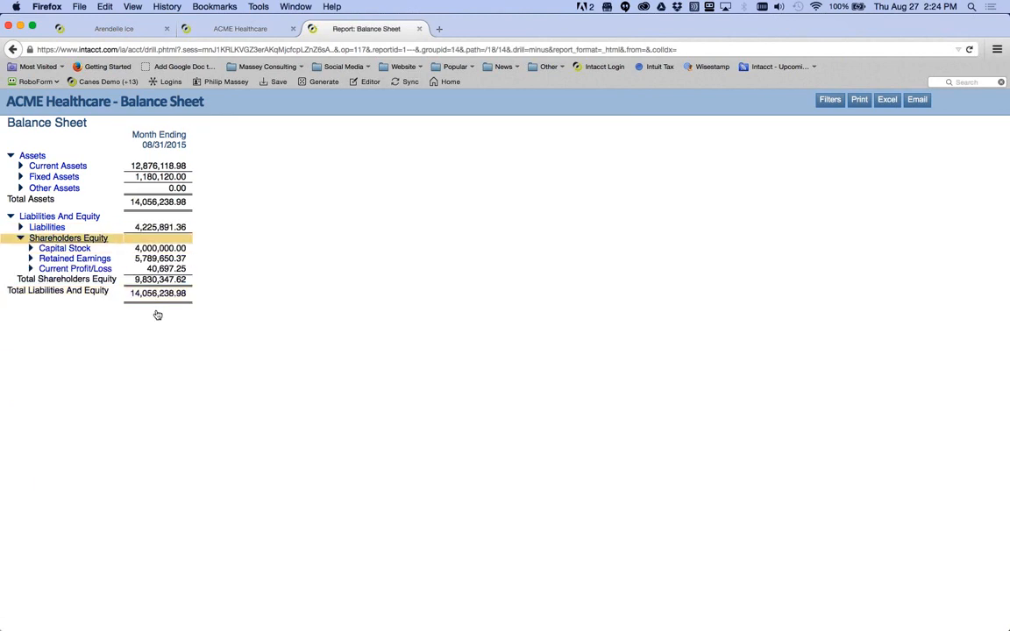
click(20, 238)
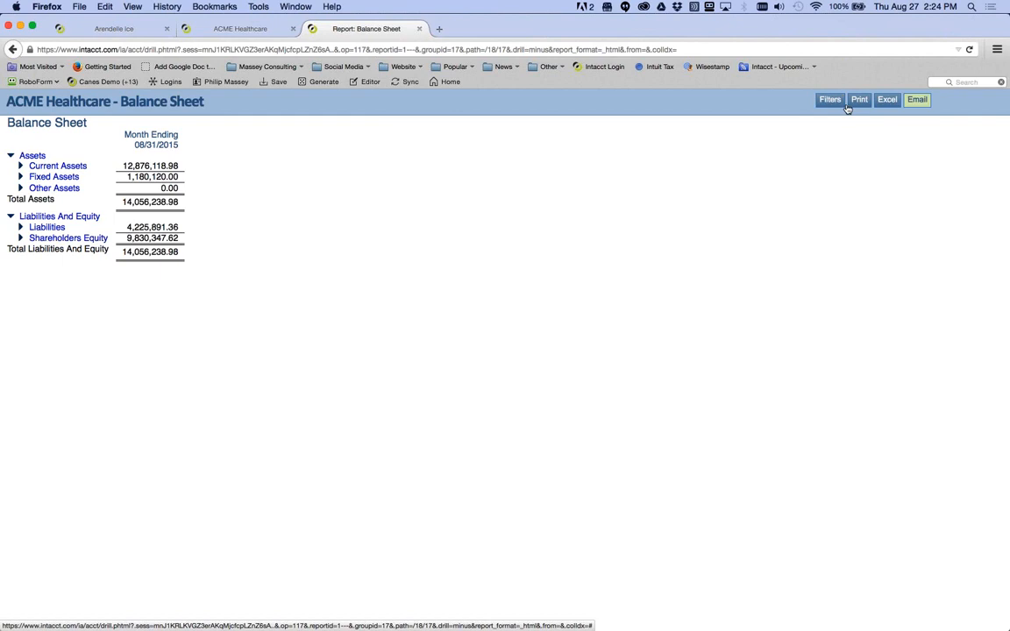
- Open the email form, enter your own address as recipient and subject 'Reports'
click(916, 99)
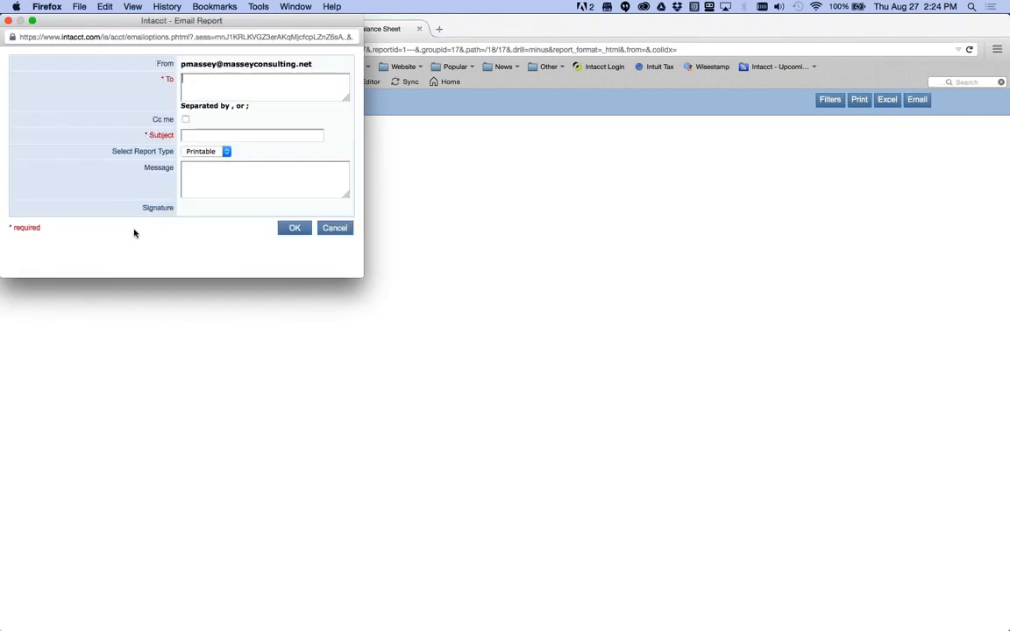
drag(114, 44, 245, 150)
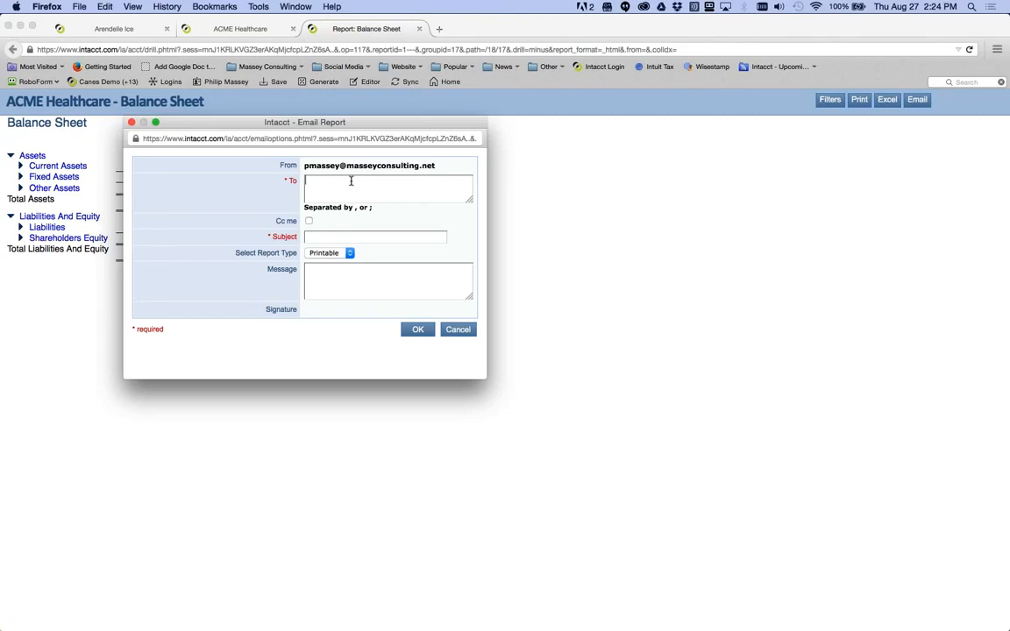
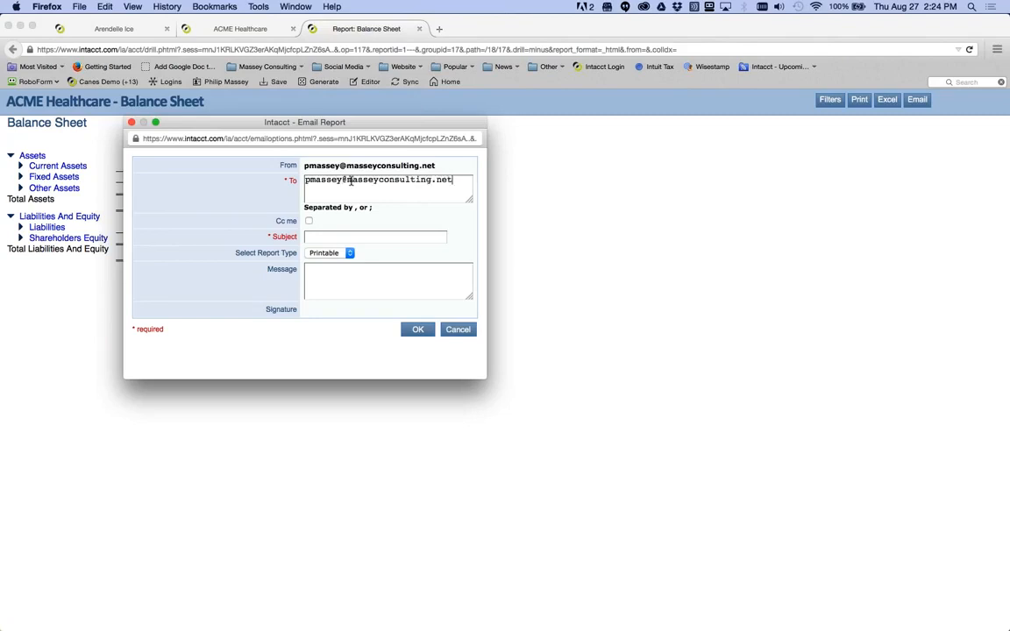
key(Tab)
click(318, 237)
text(Reports)
key(Tab)
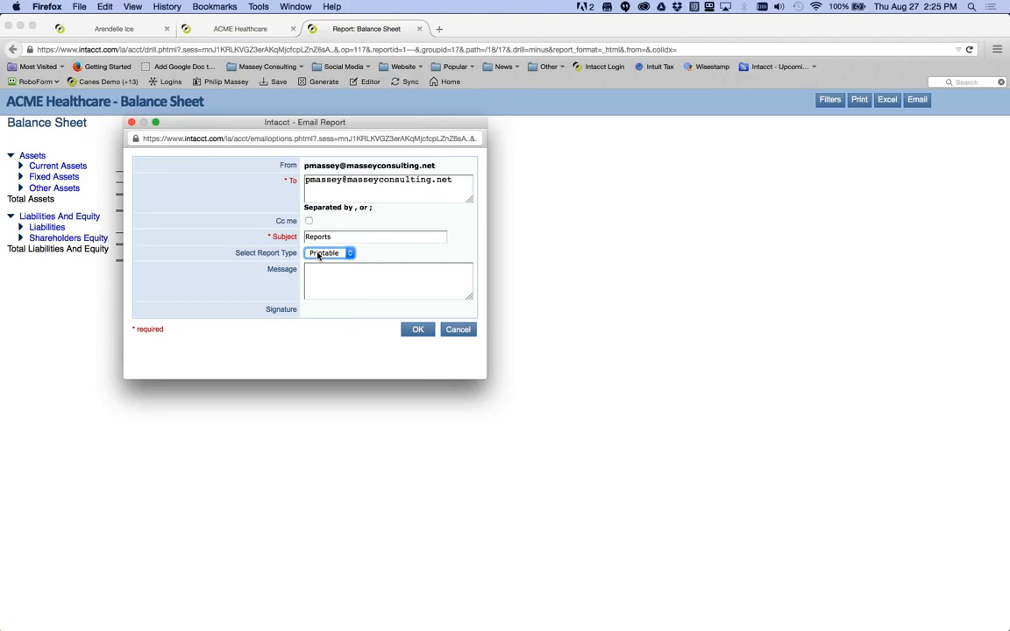
- Choose Excel as the report type, add message 'asdfasd', and send the email
click(319, 253)
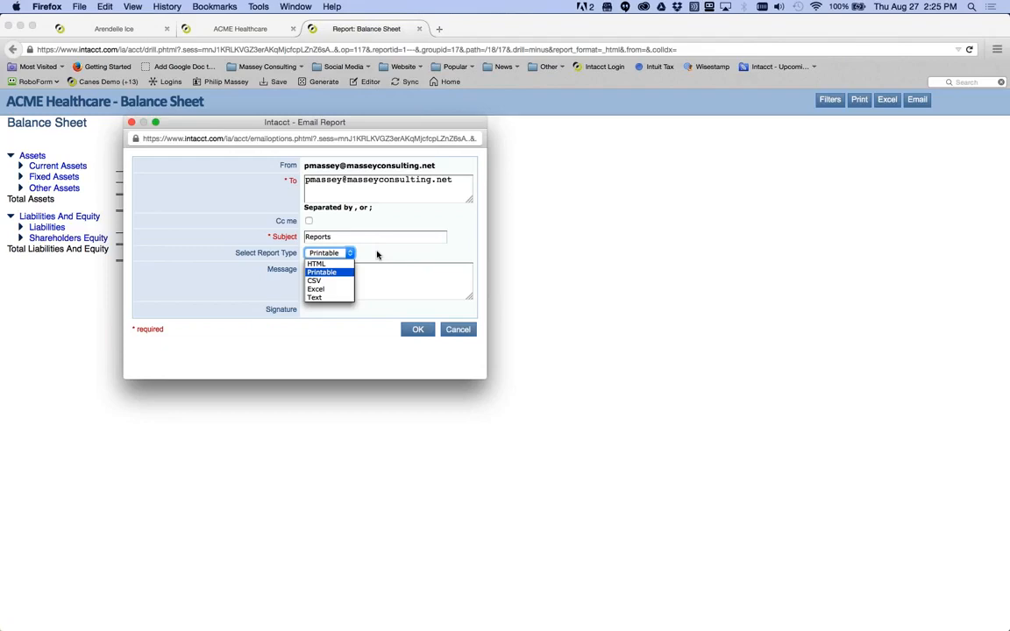
click(338, 288)
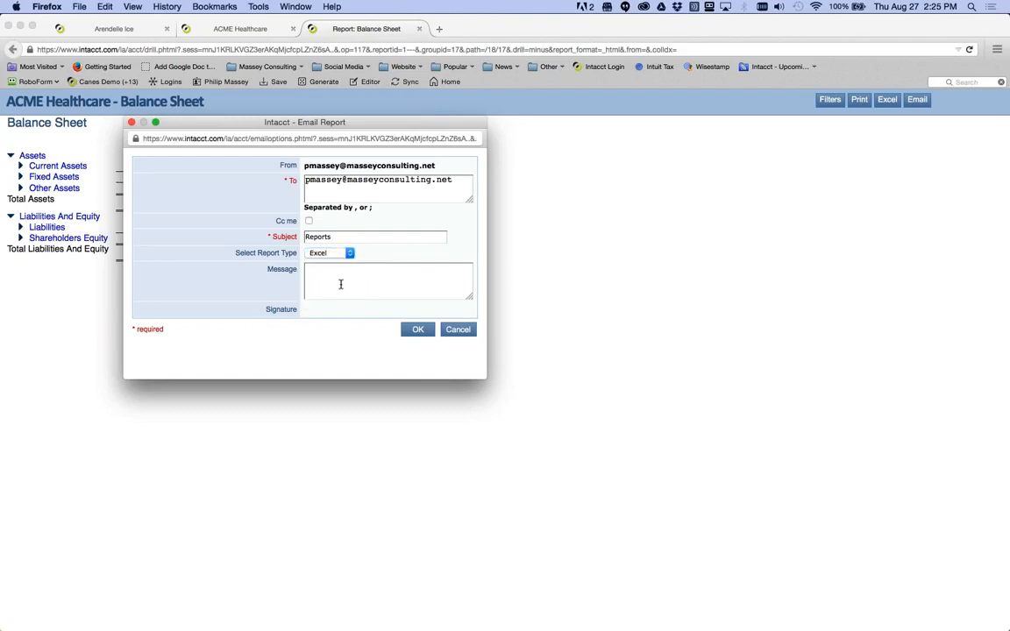
click(340, 284)
text(asdfasd)
click(416, 330)
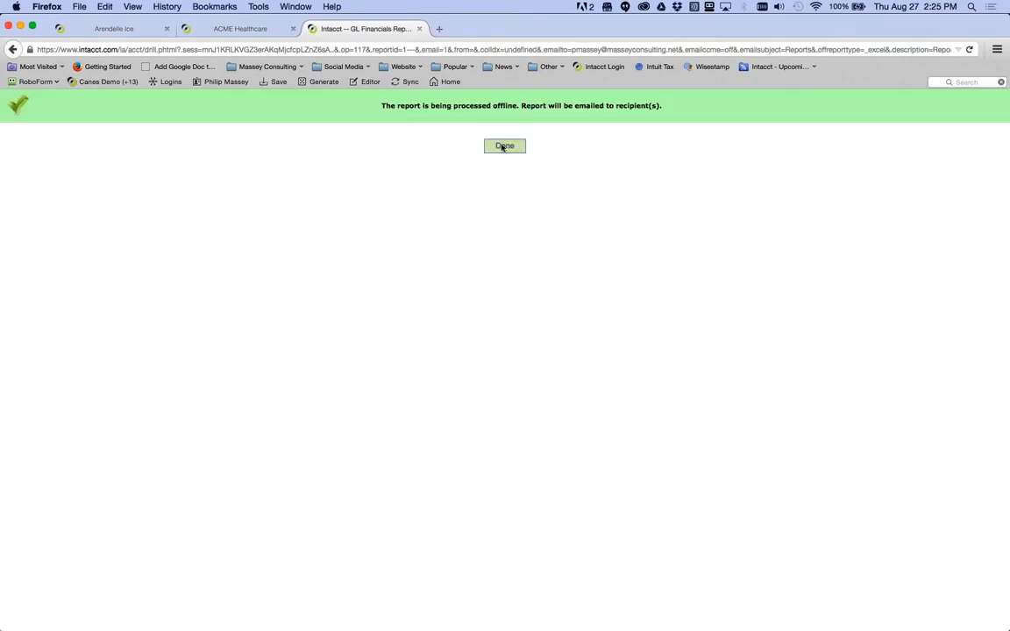
- Click Done on the offline-processing confirmation to return to the Financial Reports list
click(419, 29)
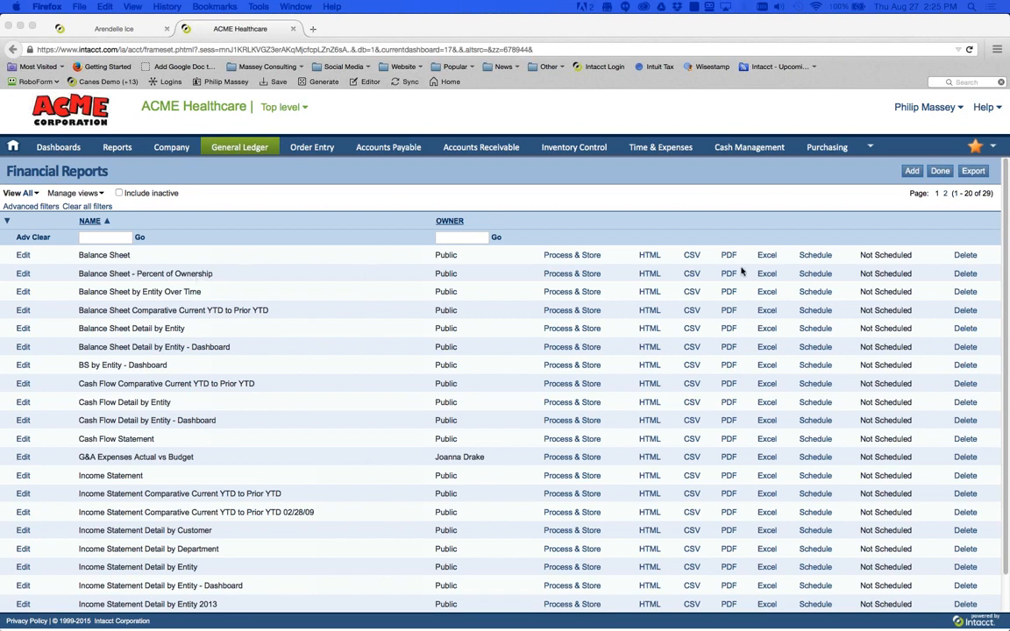
- Run the Balance Sheet as Excel with default prompts and open the downloaded Balance Sheet.xls in Excel
click(650, 256)
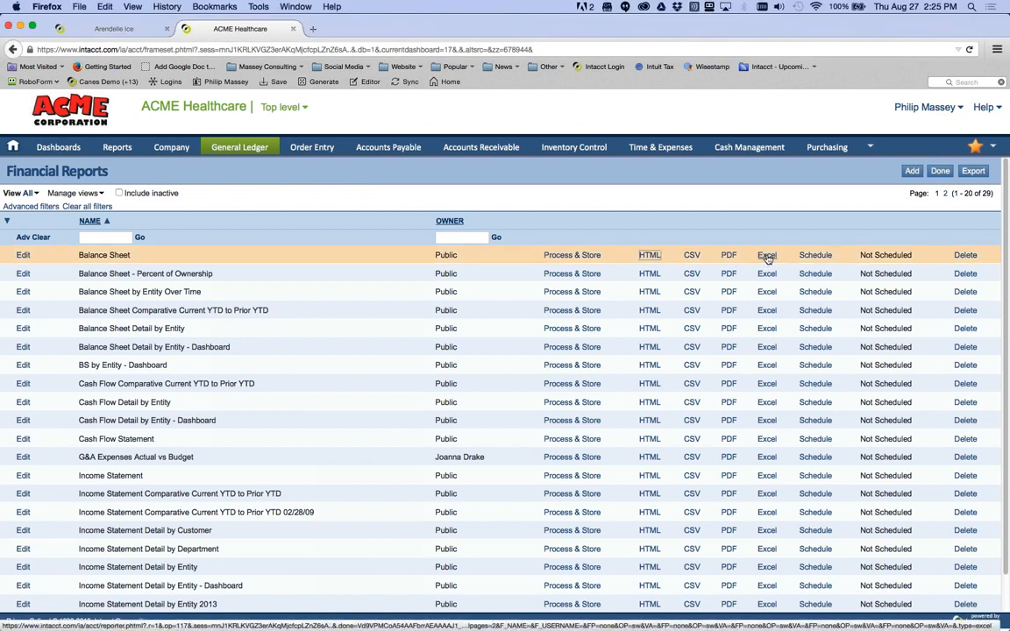
click(767, 256)
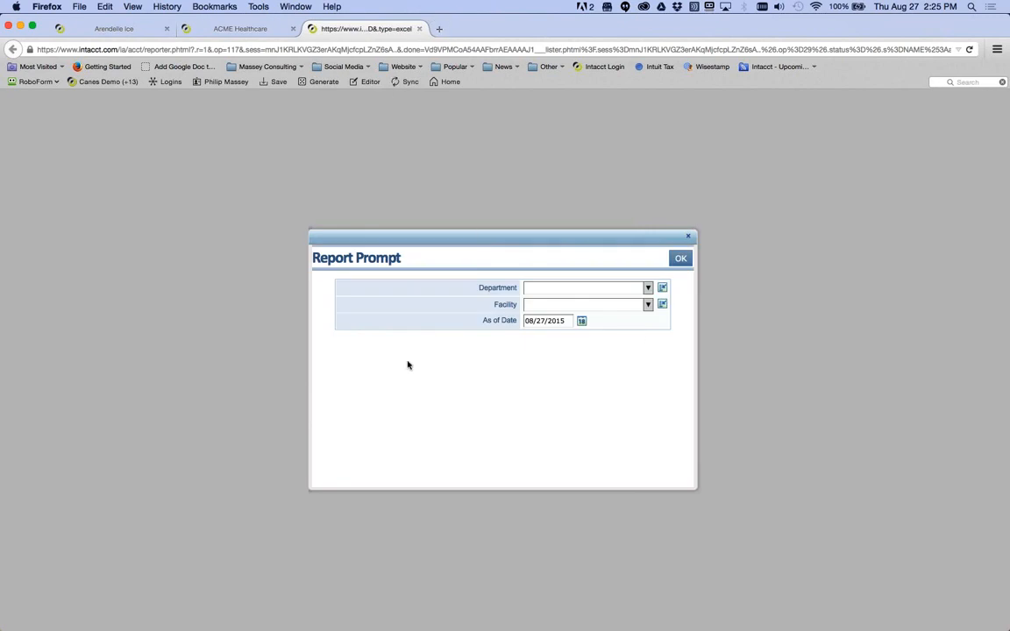
click(680, 258)
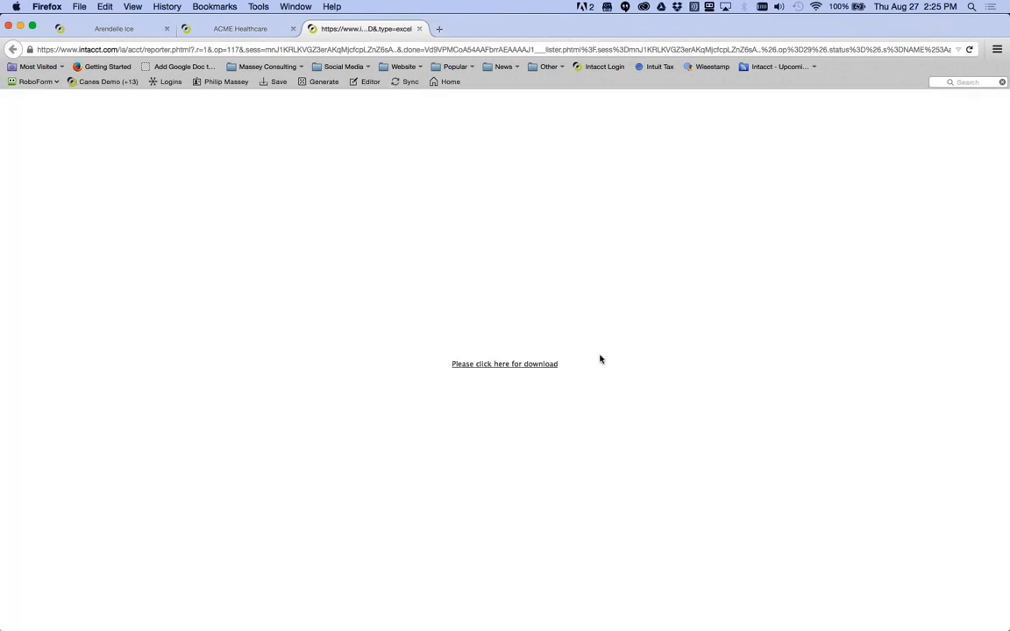
click(496, 364)
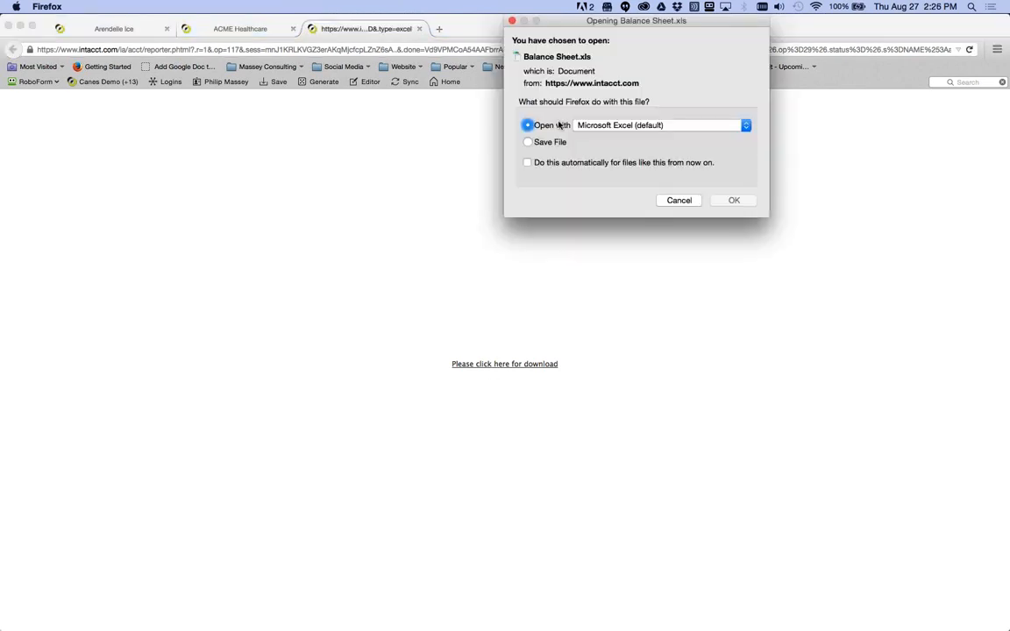
click(732, 201)
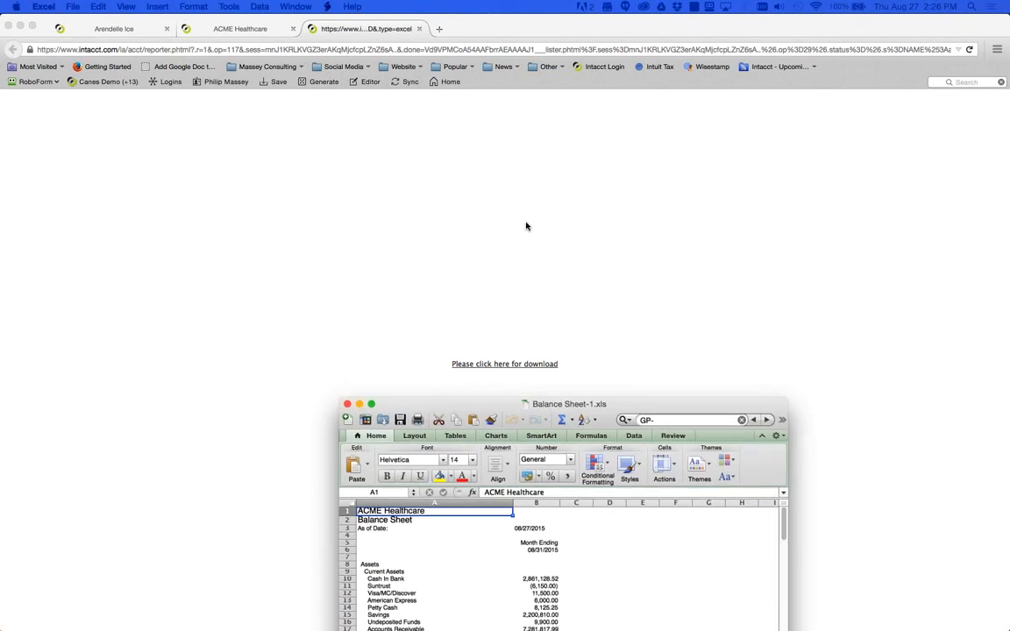
- Enlarge the Balance Sheet-1 Excel window and scroll to Total Assets of 14,056,238.98
drag(557, 310, 885, 614)
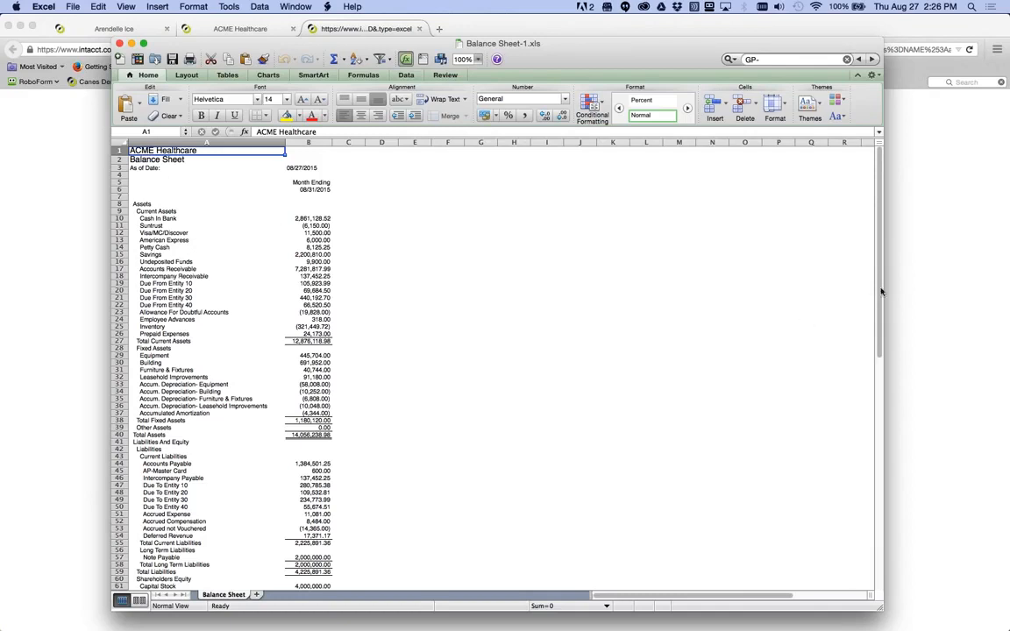
drag(880, 292, 879, 248)
- Close the Balance Sheet Excel workbook and the browser download tab
click(120, 44)
click(337, 94)
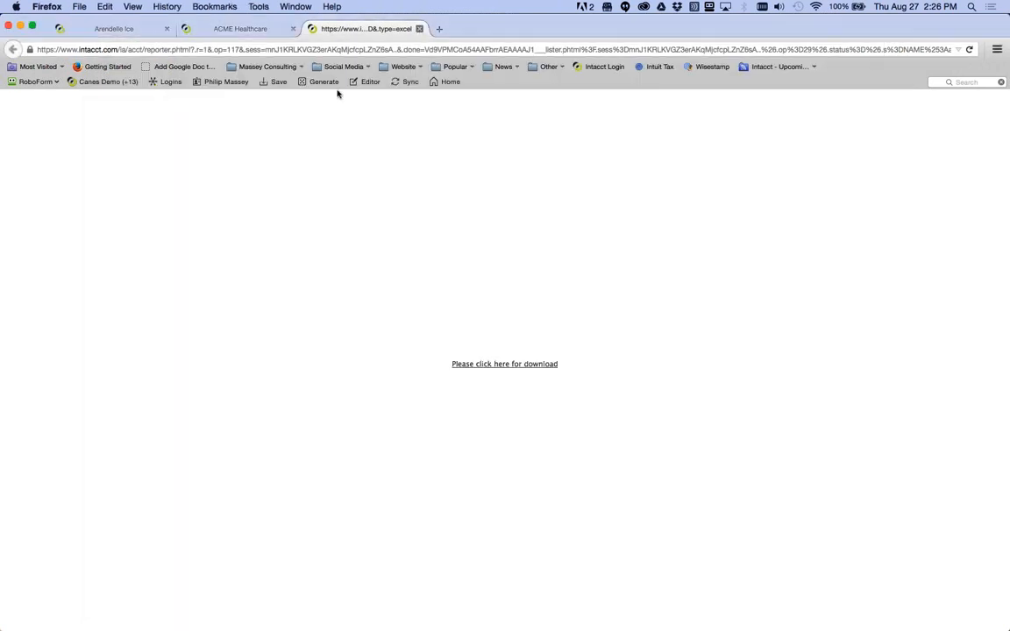
key(super+w)
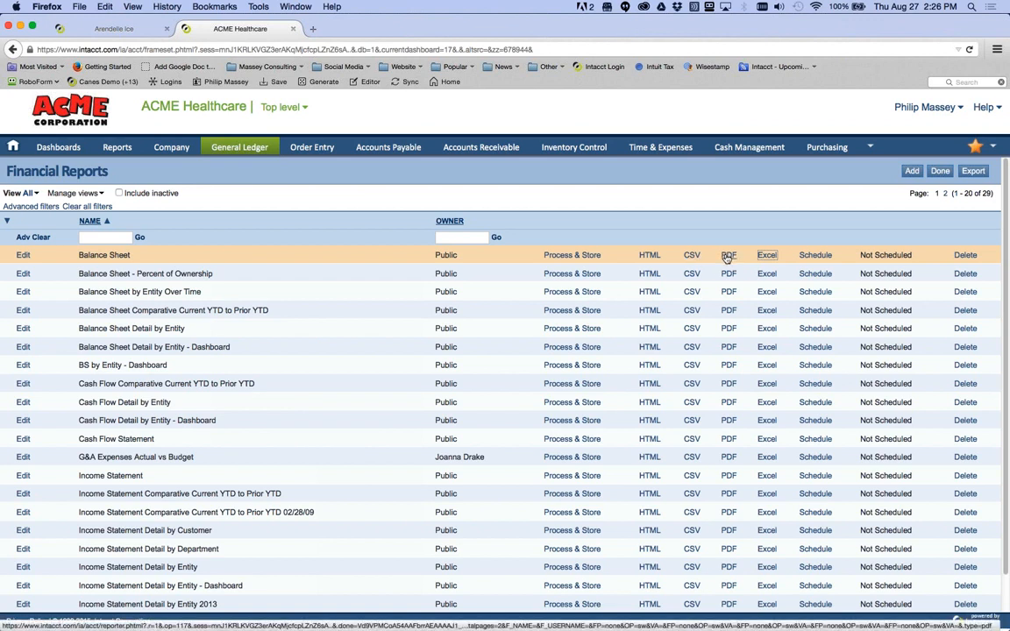
- Run the Balance Sheet as a PDF, scroll through both pages, then close it
click(727, 256)
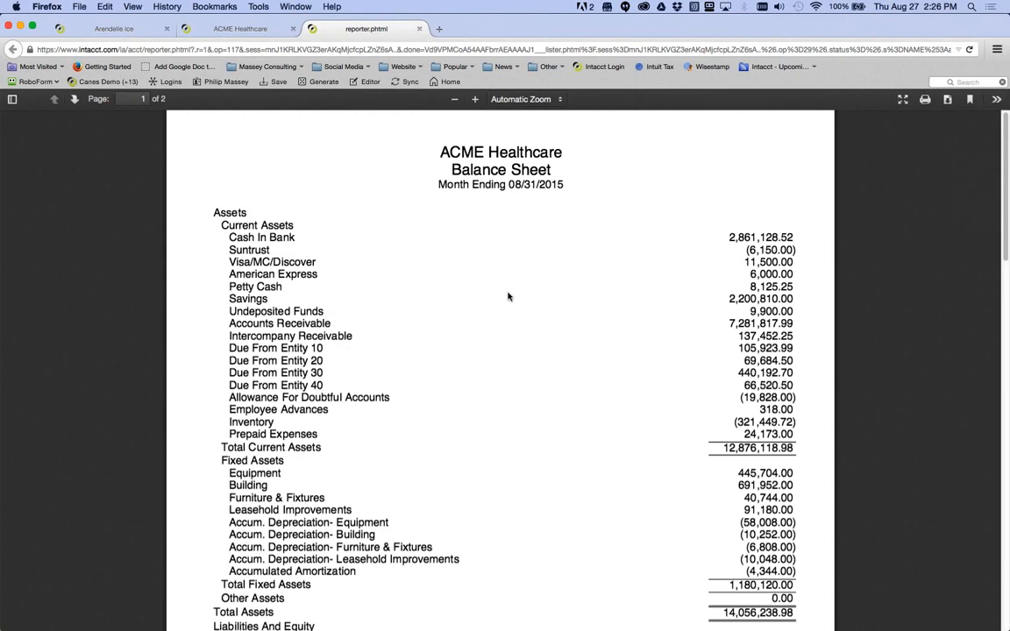
scroll(504, 373, down, 1)
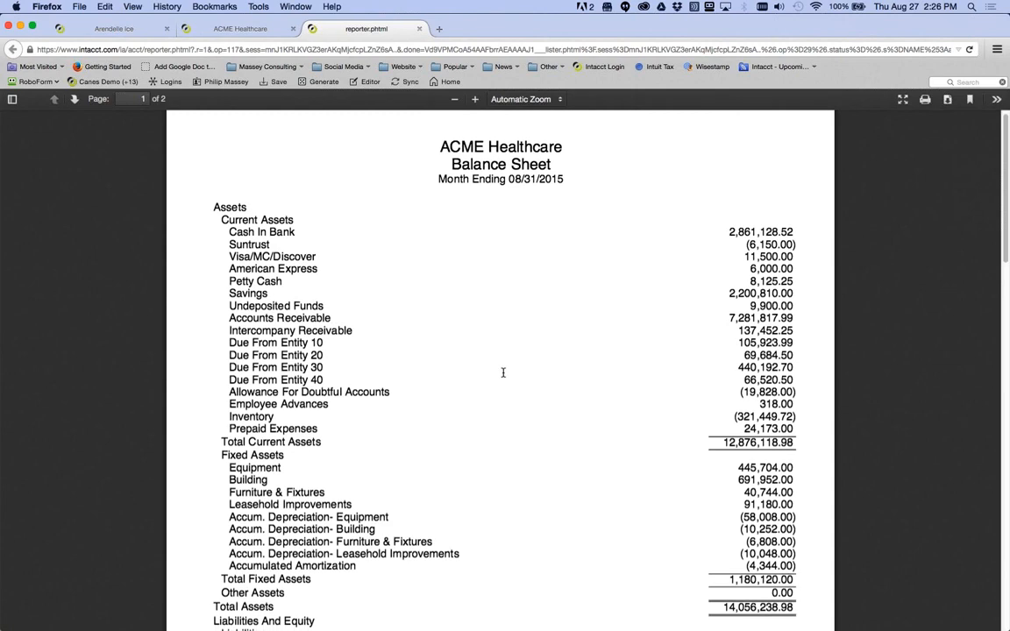
scroll(503, 372, down, 10)
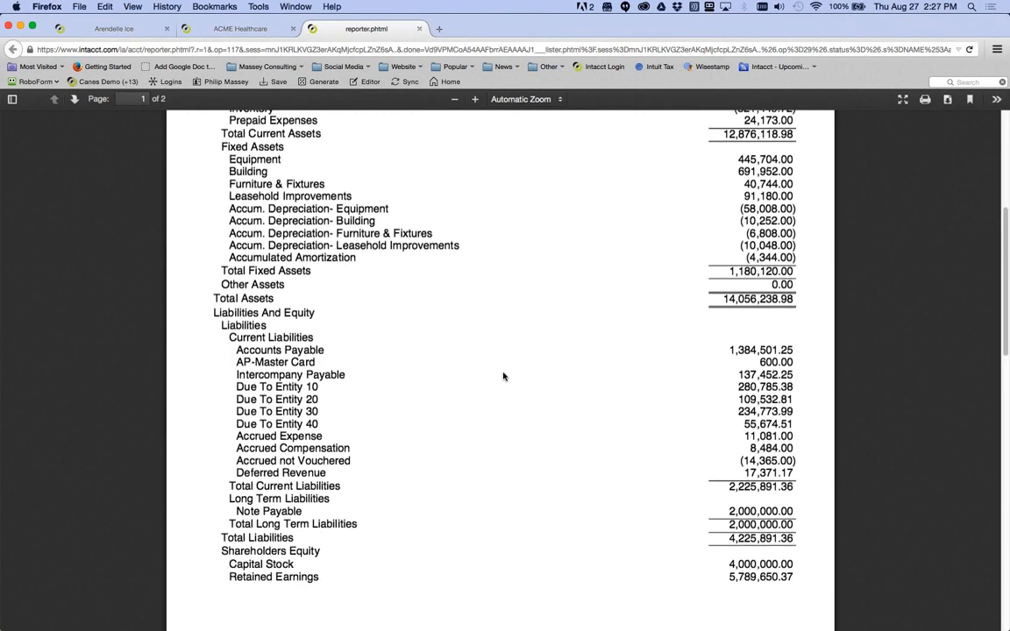
scroll(503, 376, down, 15)
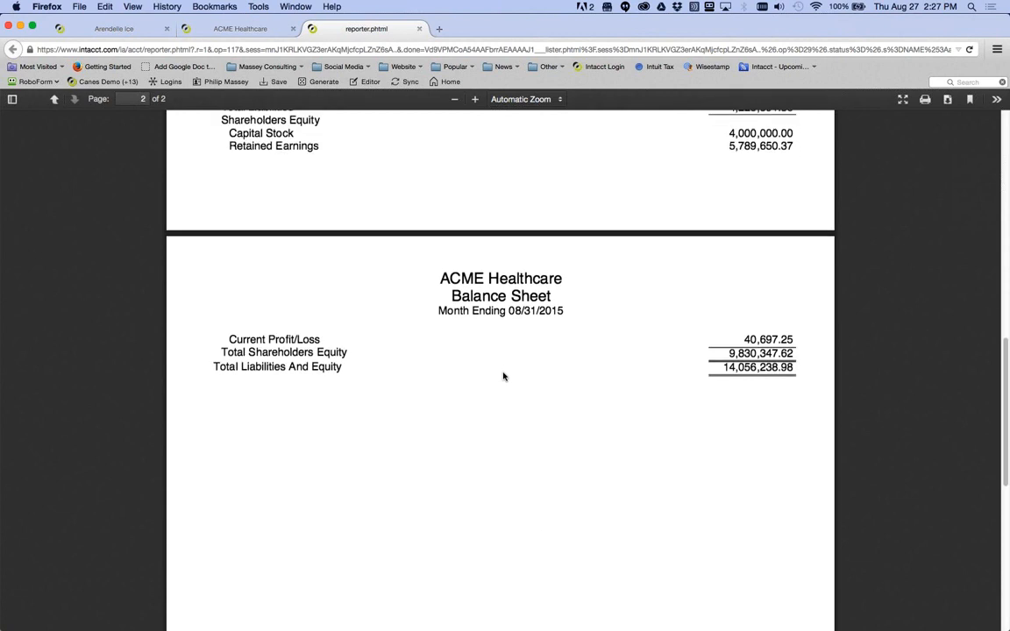
scroll(503, 376, down, 10)
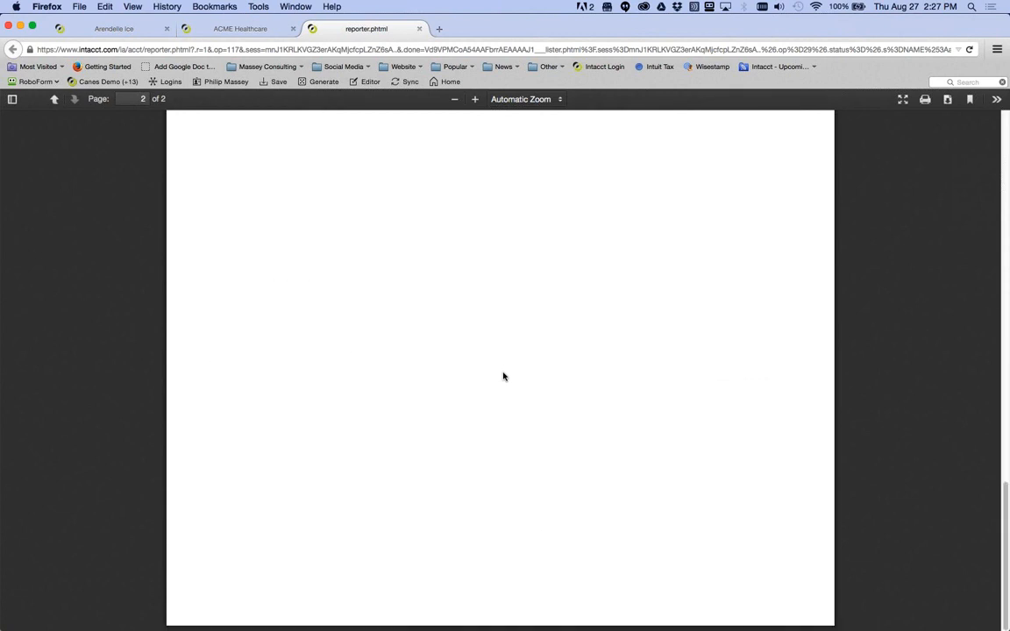
scroll(503, 376, up, 20)
scroll(503, 376, up, 15)
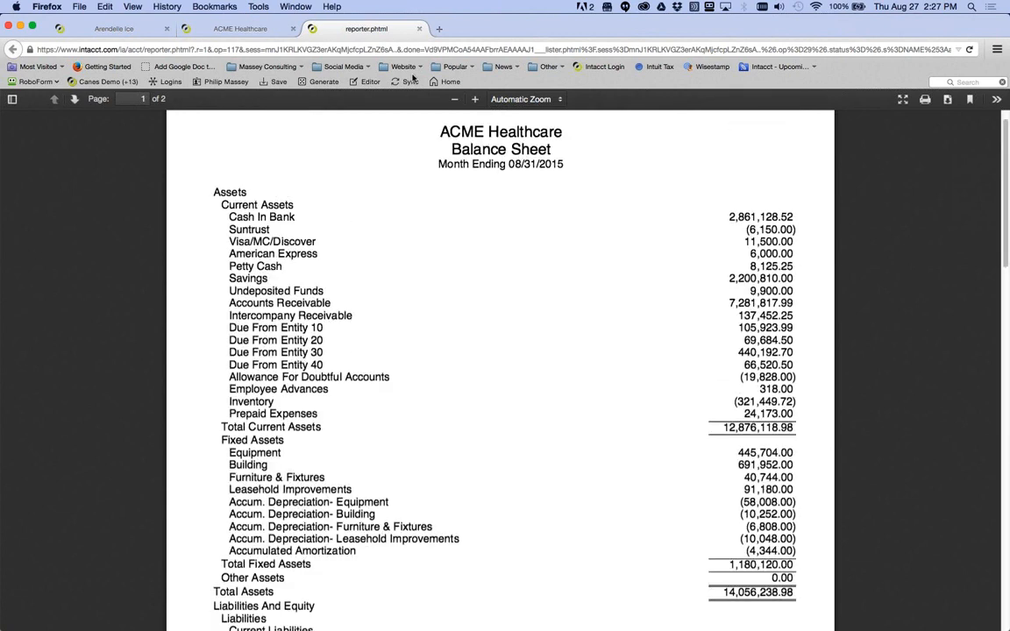
click(420, 29)
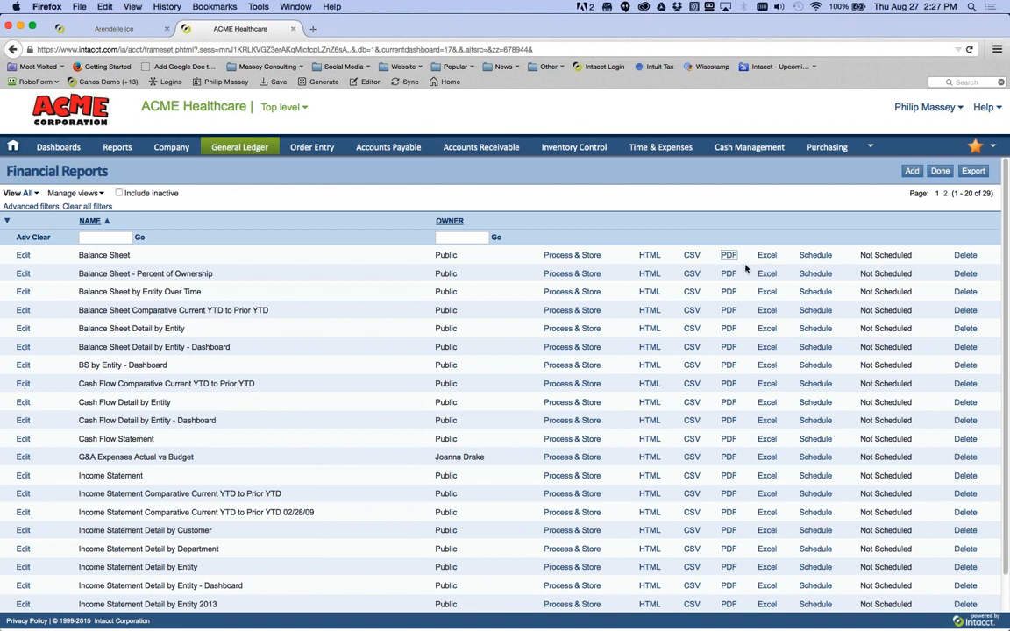
- Choose Process & Store on the Balance Sheet row to bring up Storage Options
click(572, 256)
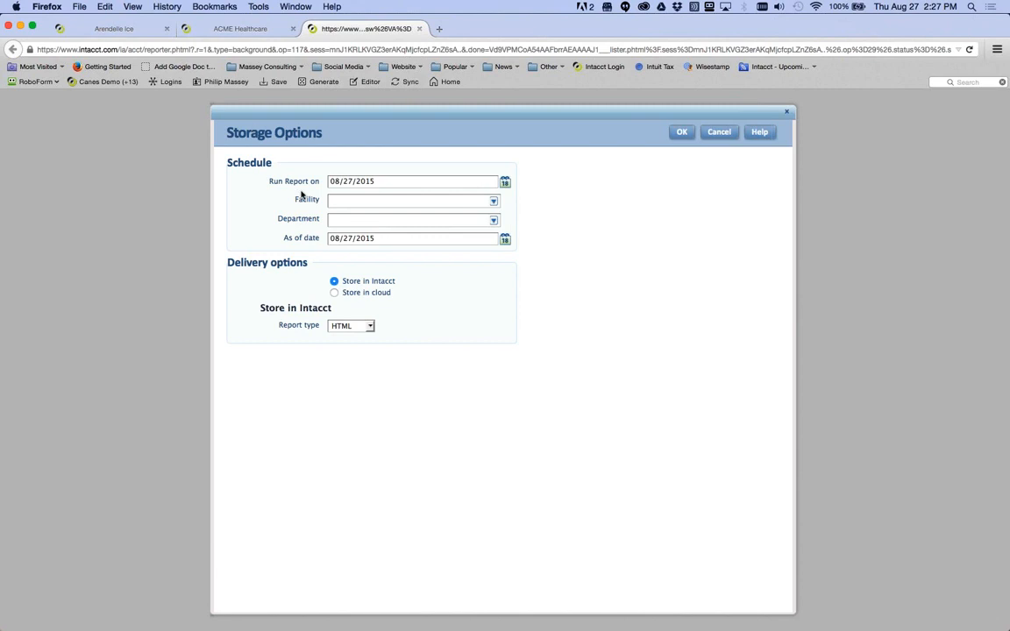
- Keep 08/27/2015 as the run date and leave Facility and Department unselected
click(505, 182)
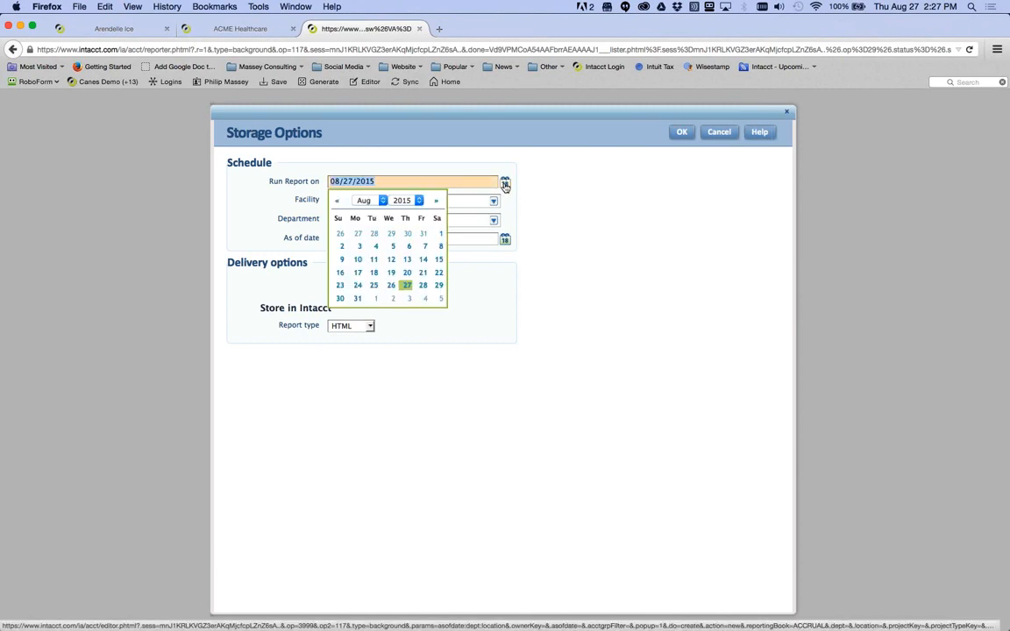
click(407, 284)
click(494, 202)
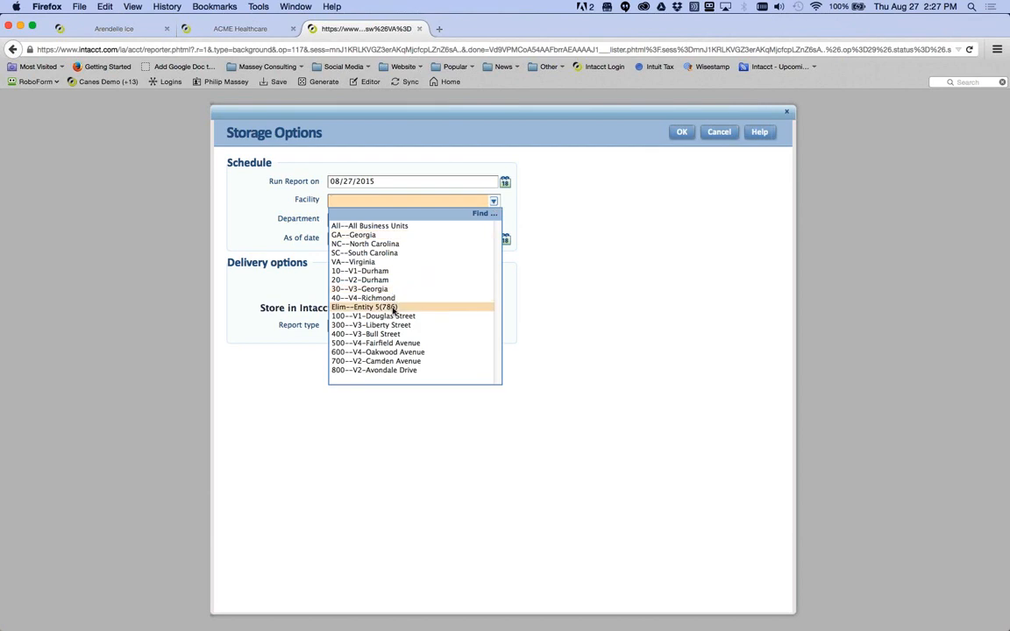
click(524, 237)
click(494, 221)
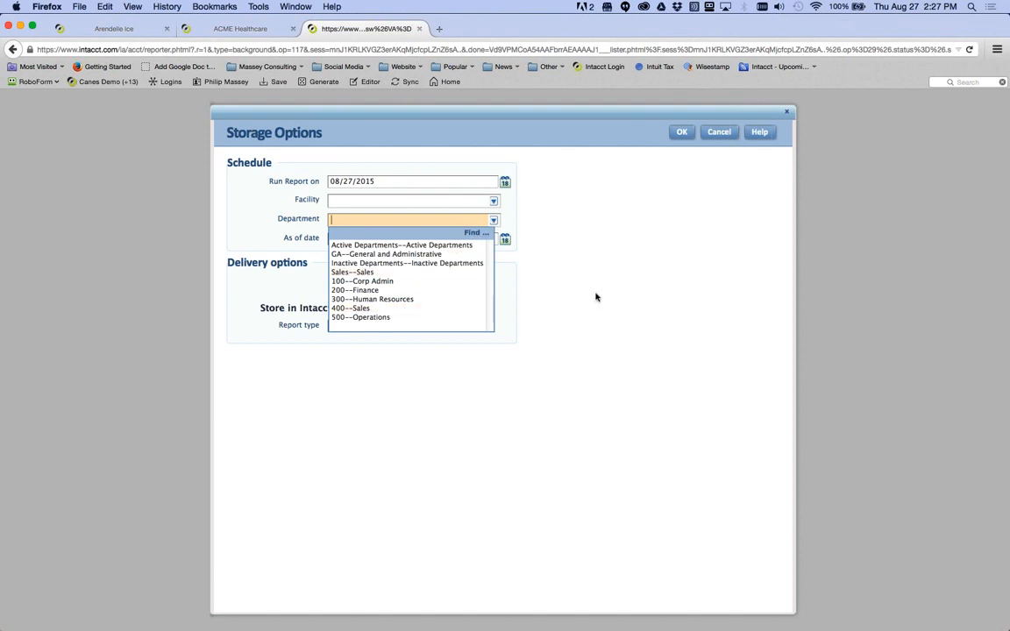
click(509, 239)
- Set the as-of date to 07/31/2015, glancing at the Financial Reports list before returning
click(512, 241)
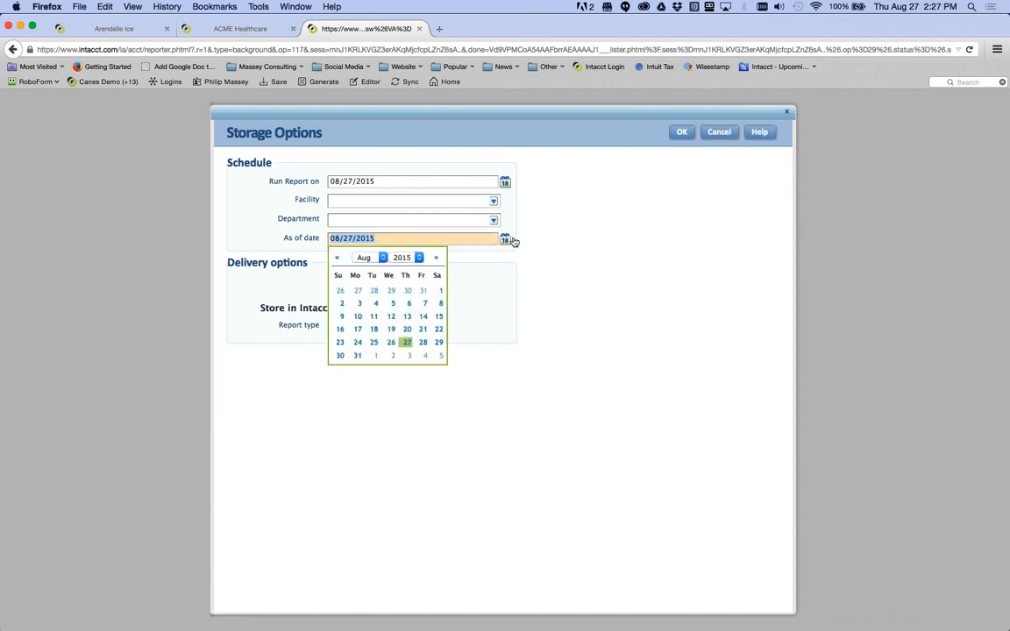
click(423, 292)
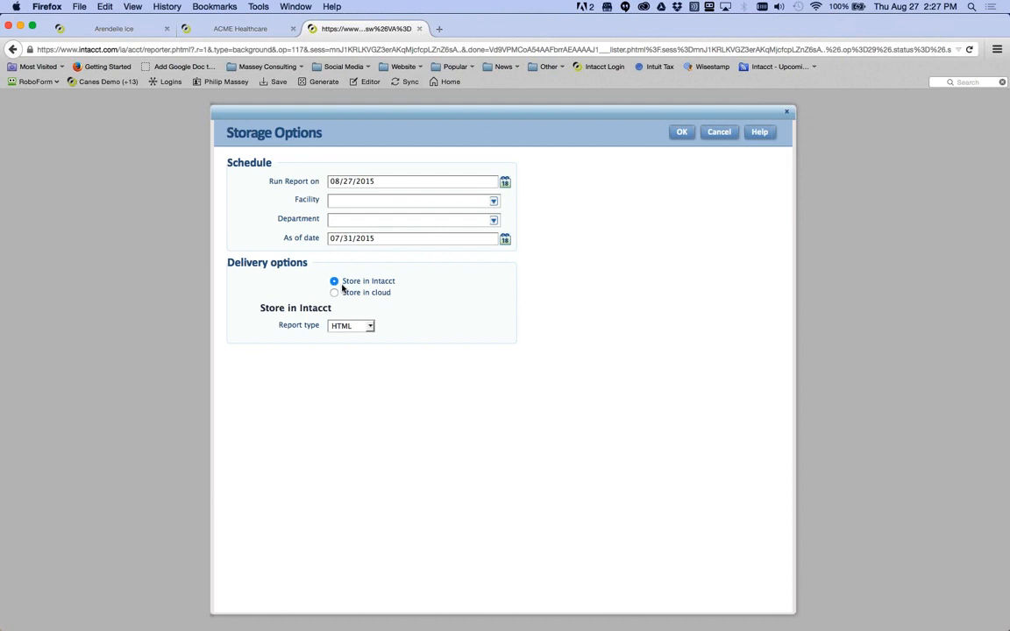
click(219, 29)
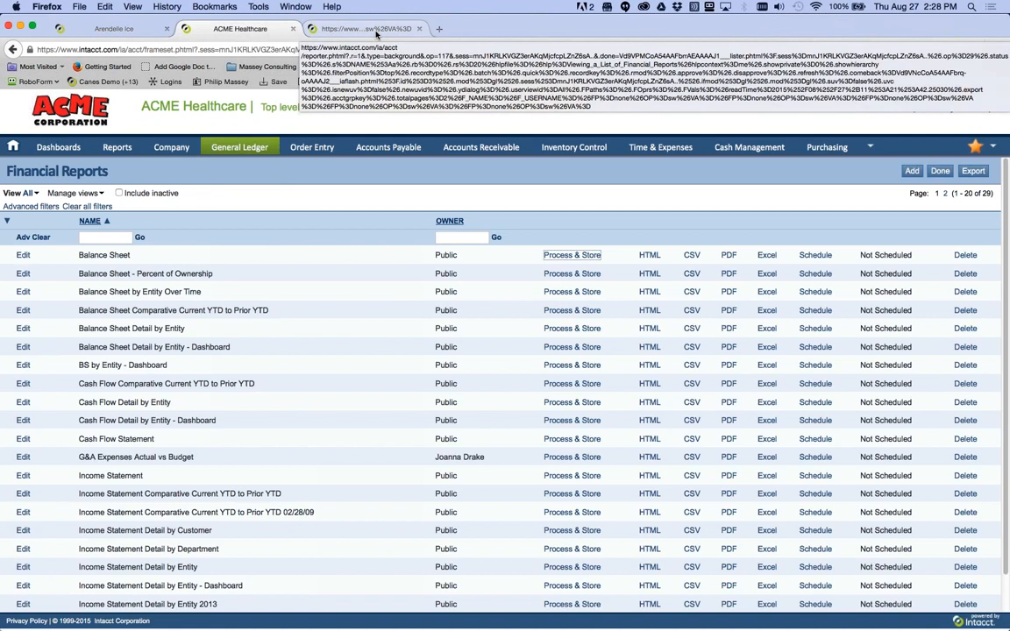
click(377, 30)
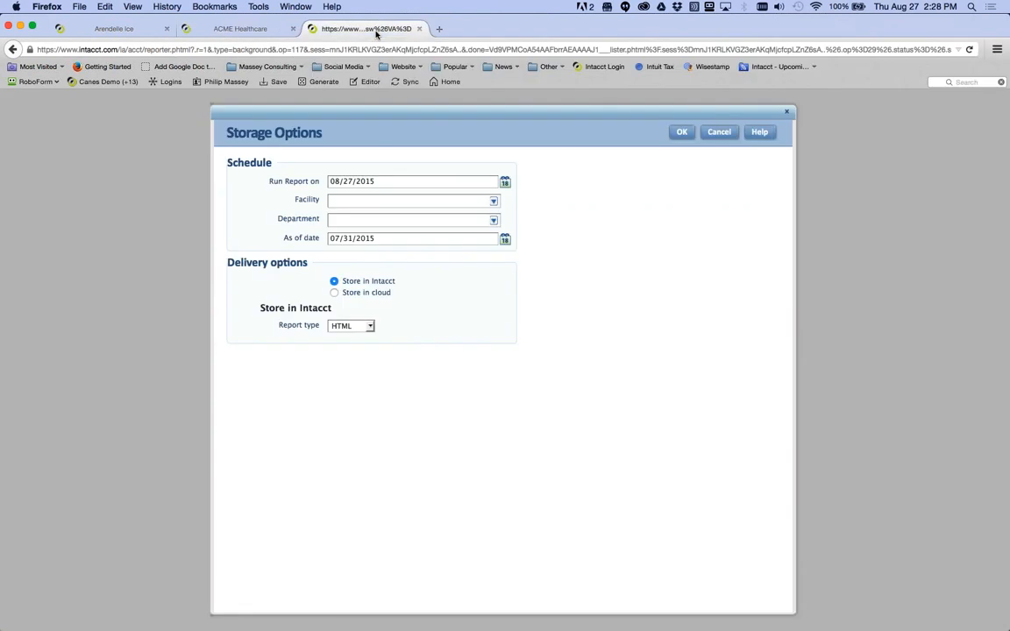
- Select Store in cloud delivery and choose Add from the Send to list
click(334, 293)
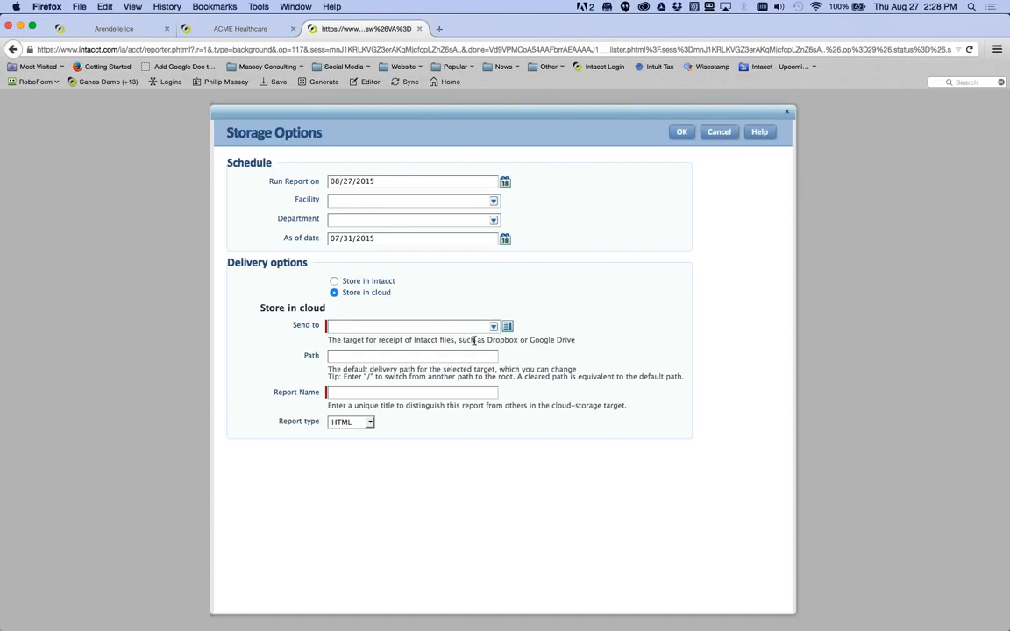
drag(487, 340, 577, 340)
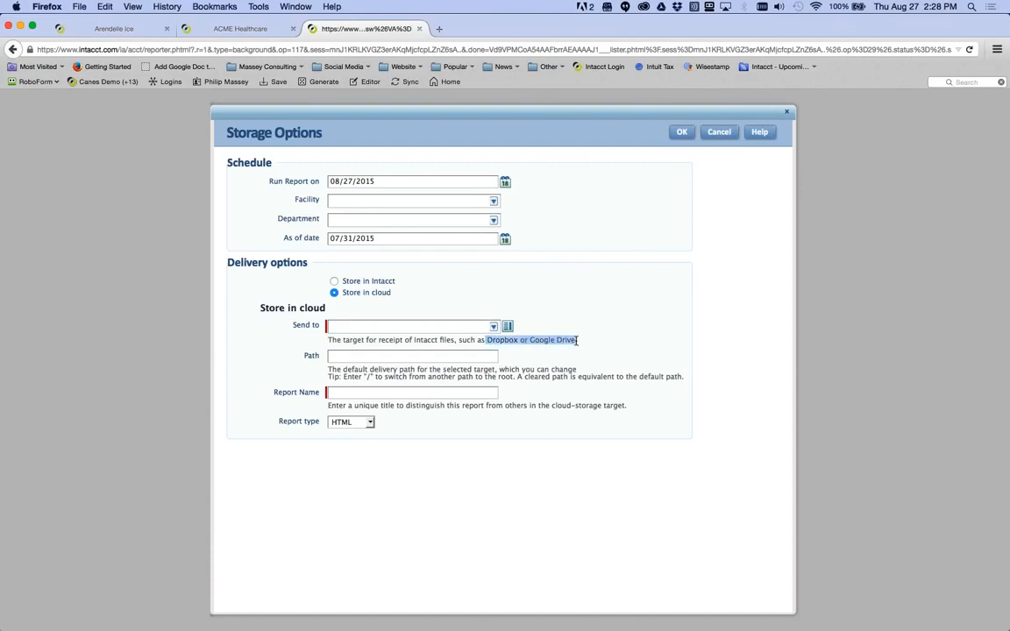
click(493, 327)
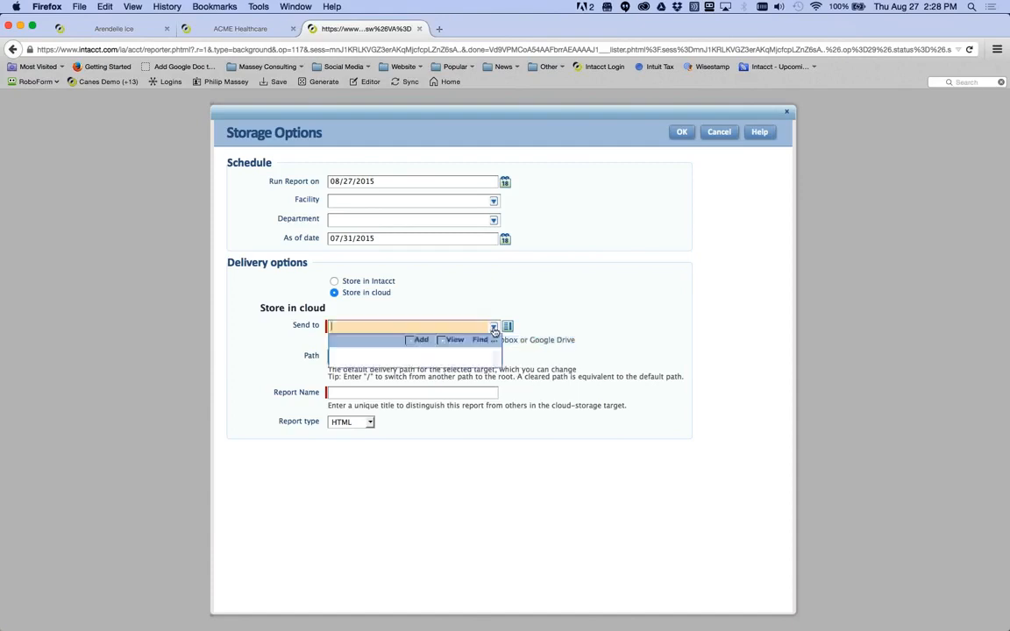
click(418, 340)
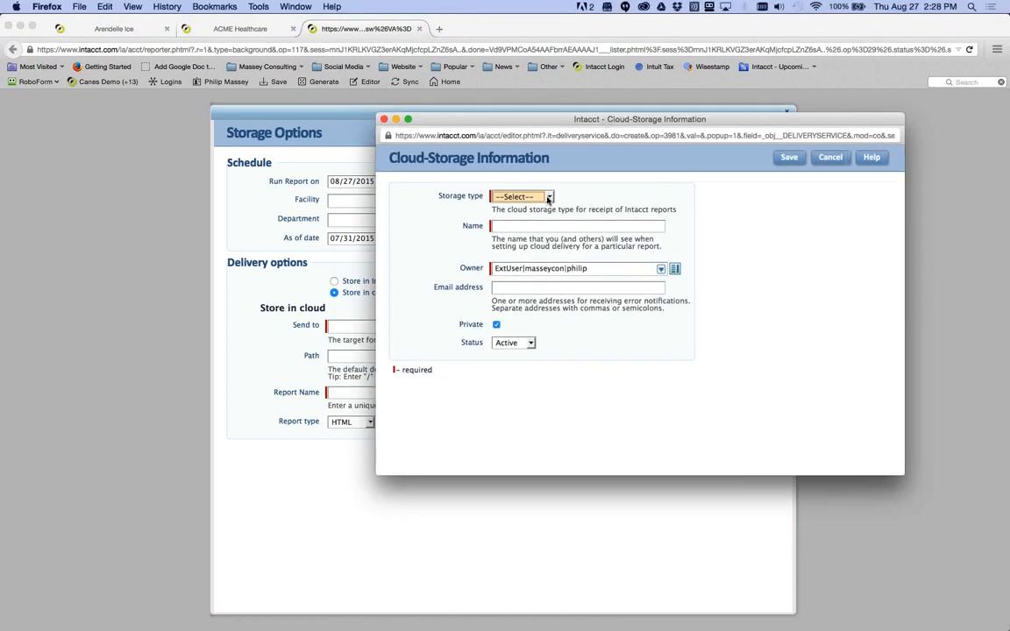
- Set the new cloud target's storage type to Dropbox and move into the Name field
click(548, 197)
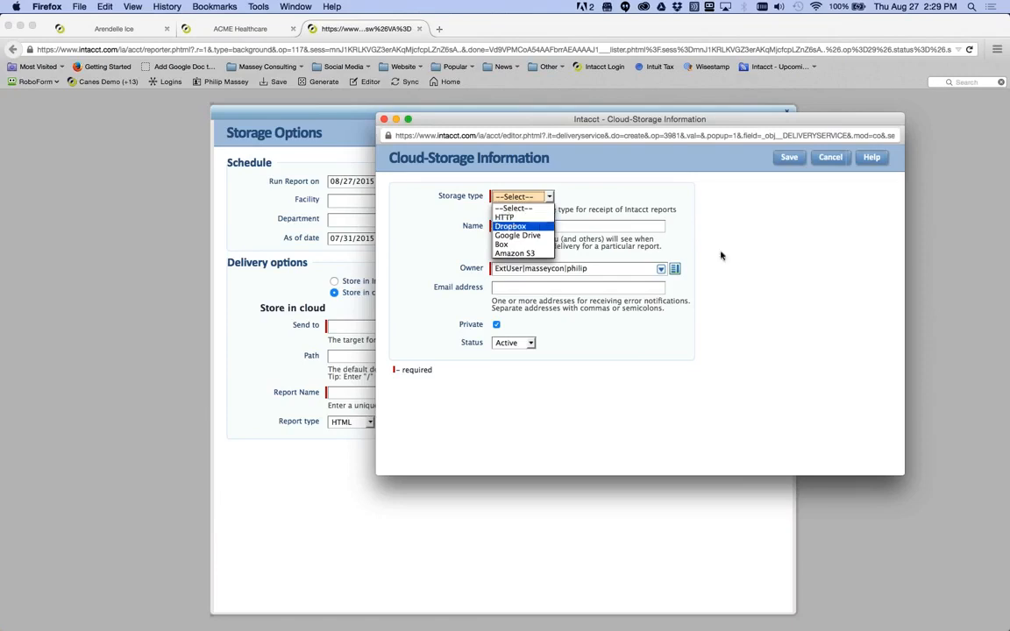
click(701, 224)
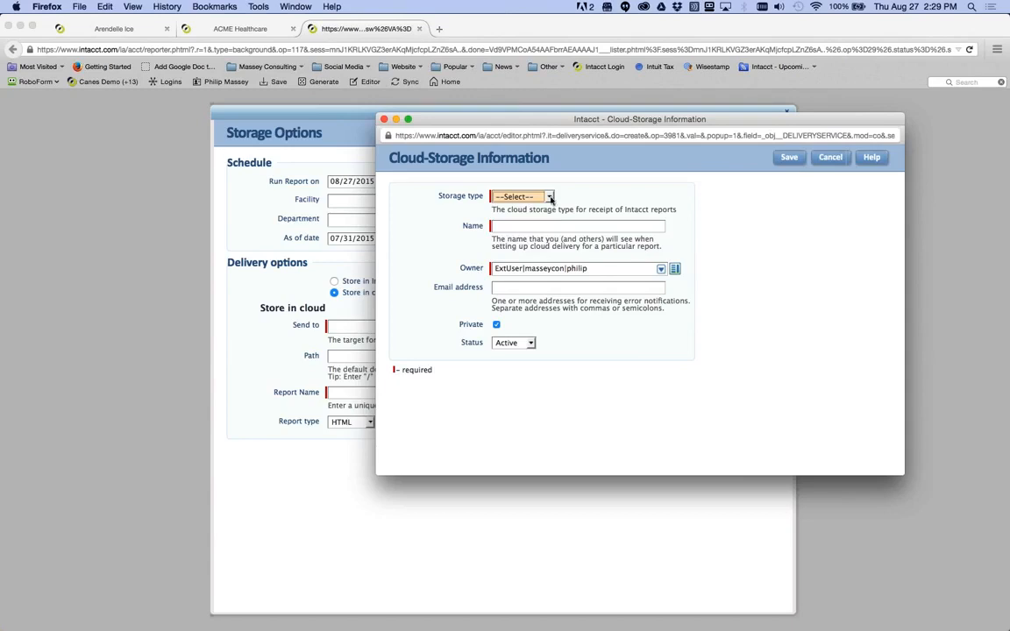
click(519, 196)
click(482, 210)
click(531, 227)
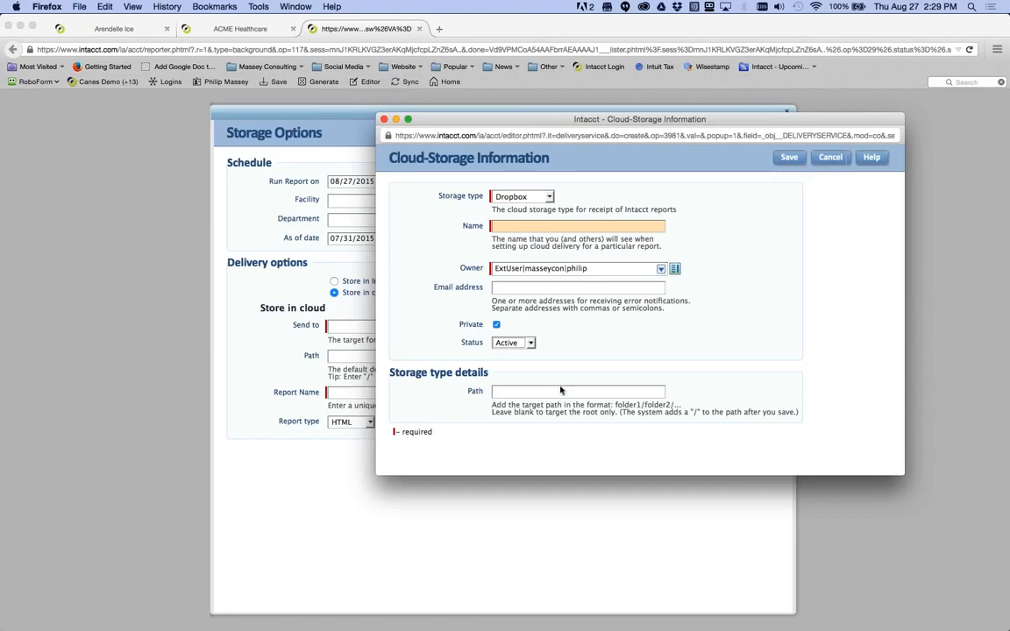
- Abandon the cloud target, keep HTML format, switch to Store in Intacct, and confirm with OK
click(828, 158)
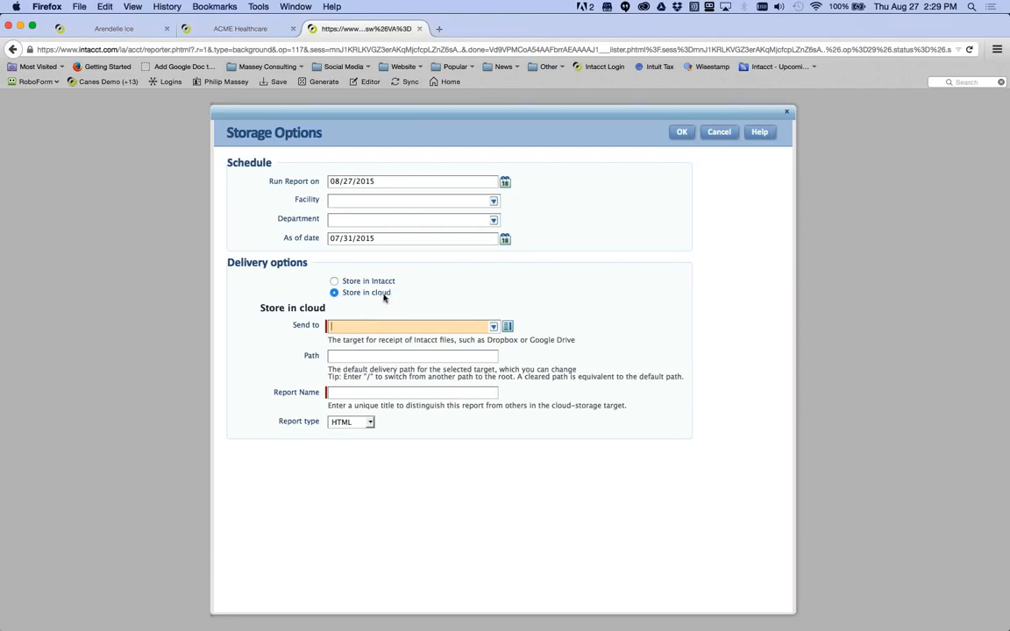
drag(486, 340, 574, 343)
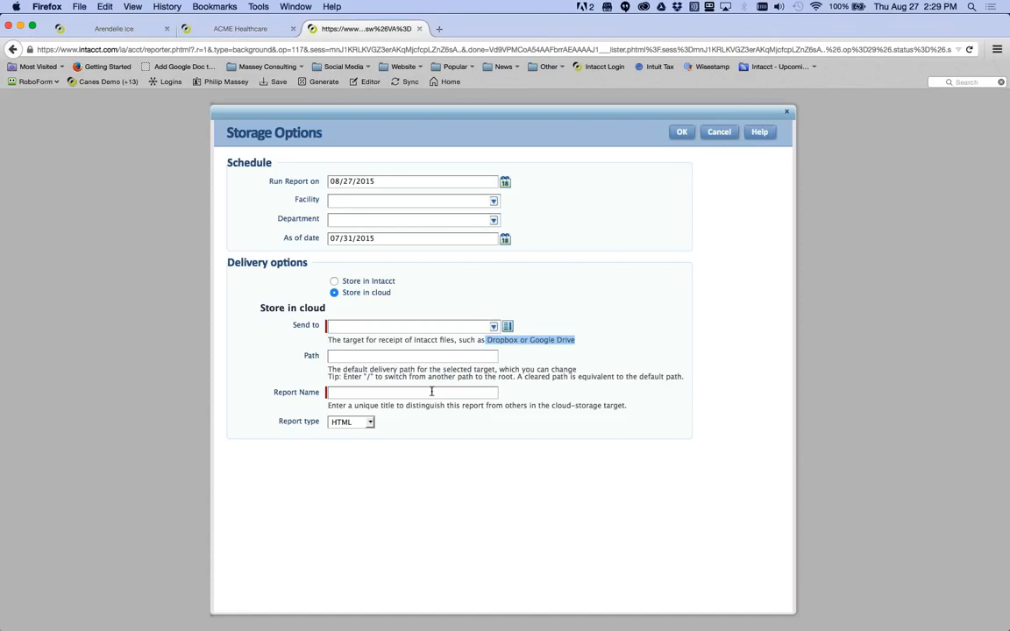
click(355, 422)
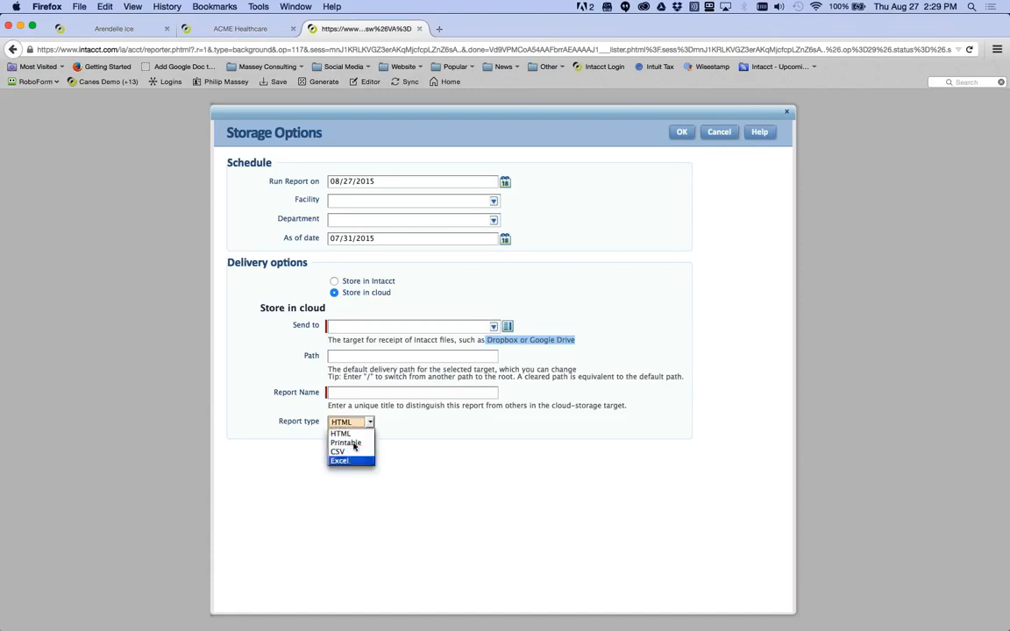
click(465, 485)
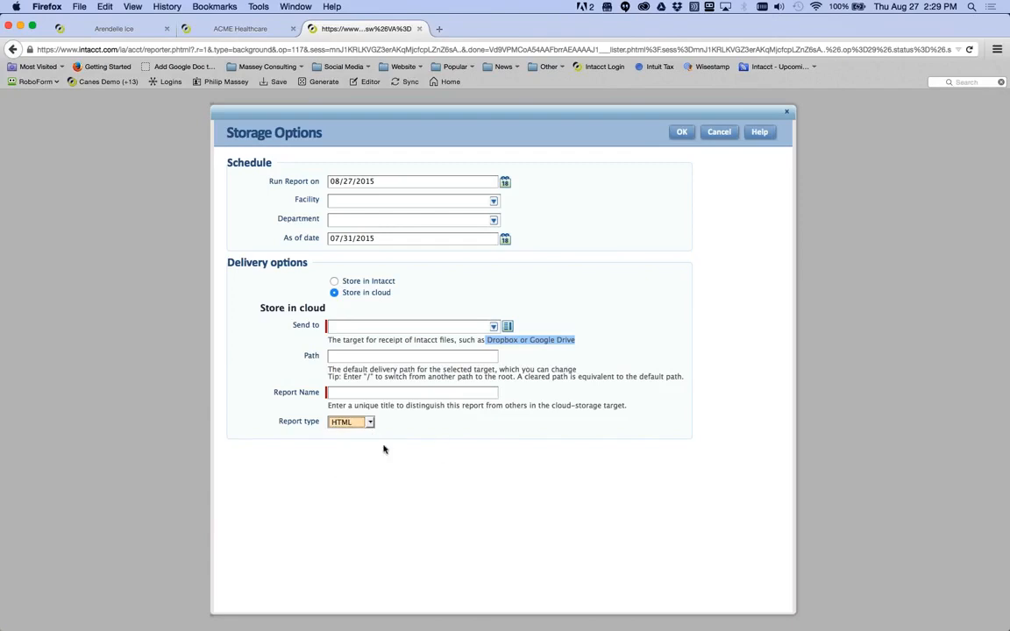
click(333, 281)
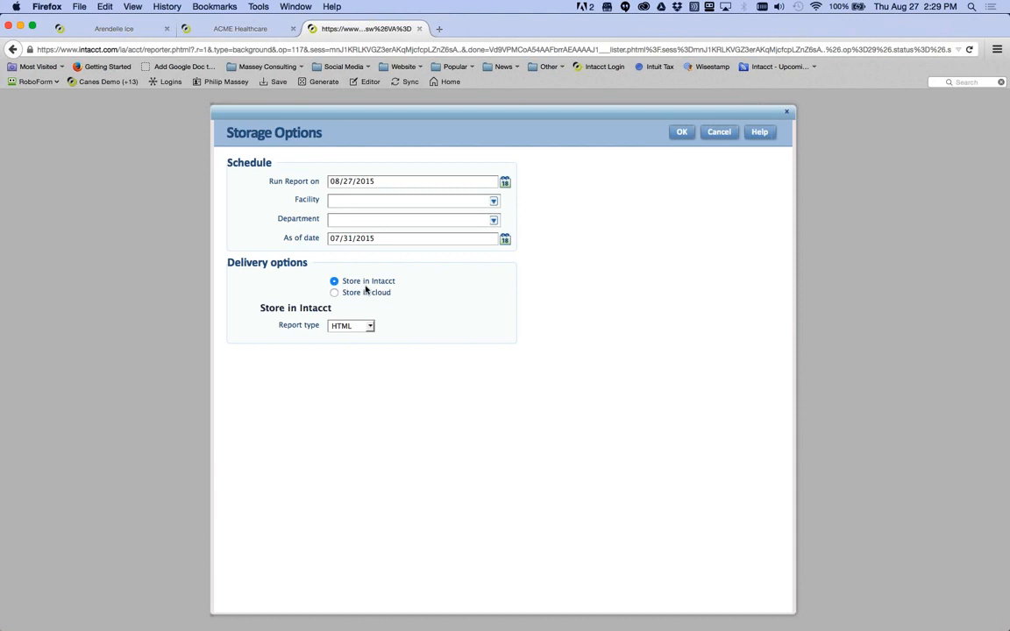
click(683, 133)
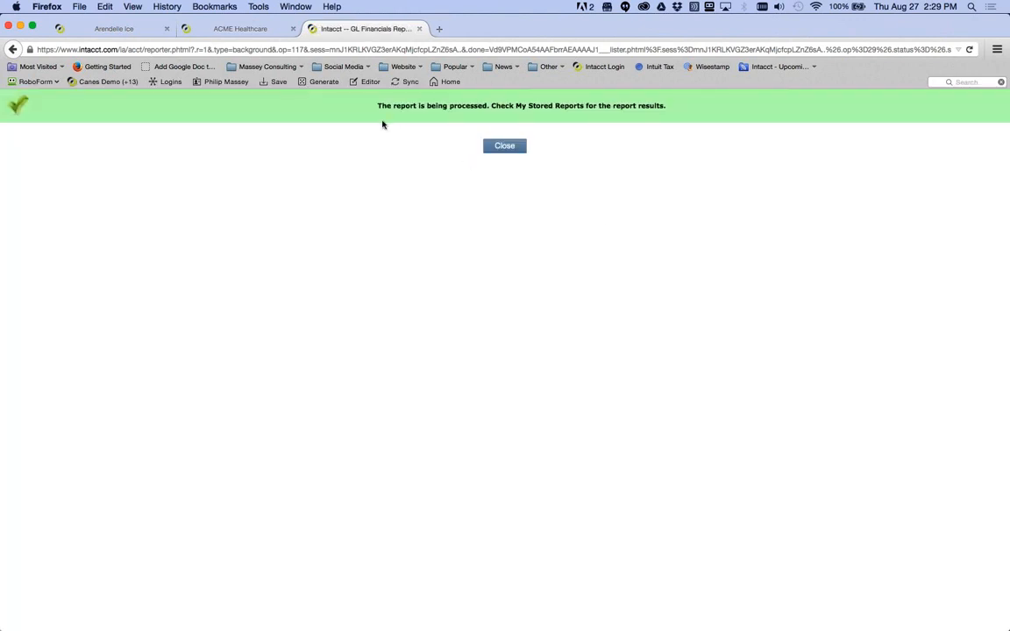
- Dismiss the processing notice and go to page 2 of the Financial Reports list
click(505, 147)
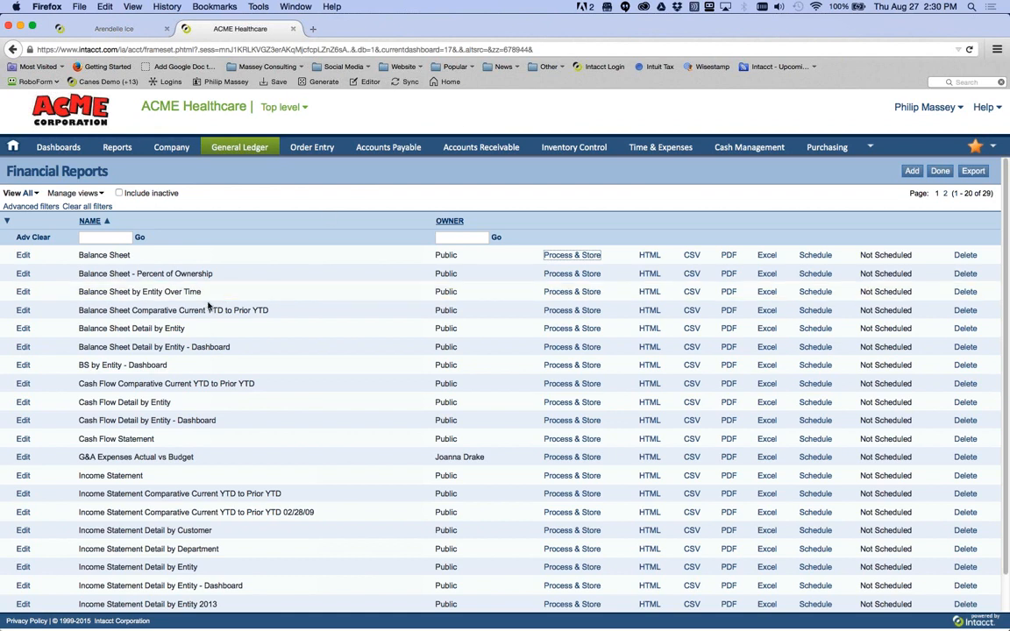
scroll(202, 305, down, 2)
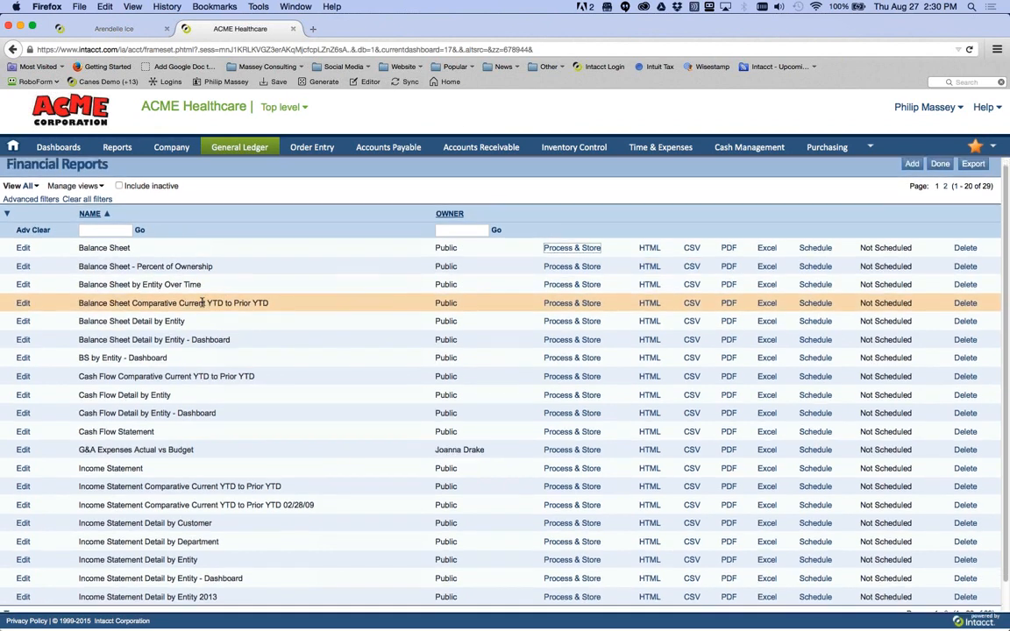
scroll(202, 305, down, 1)
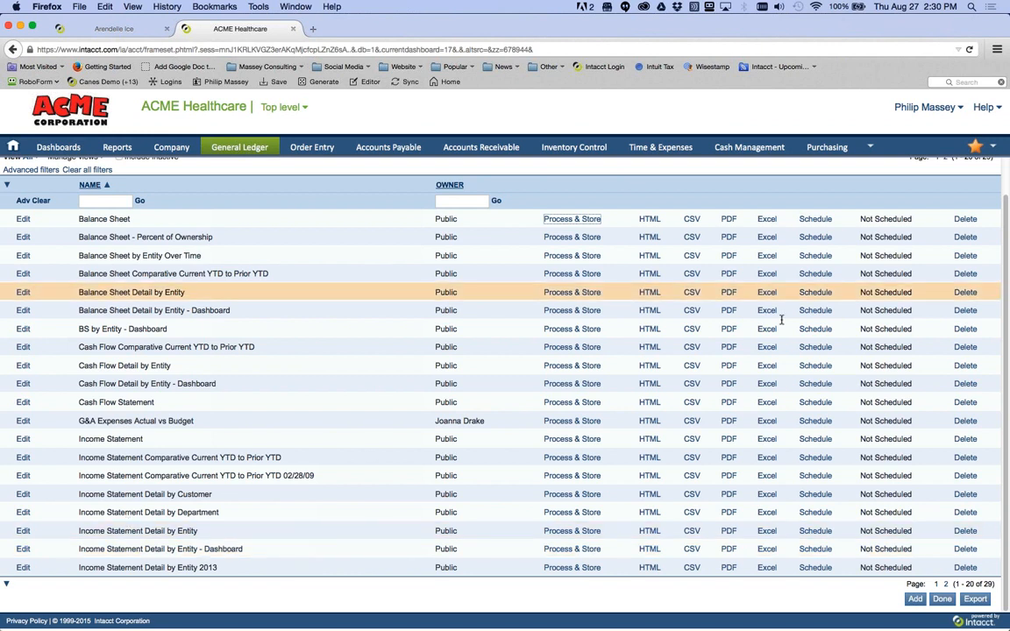
scroll(945, 203, up, 2)
click(945, 193)
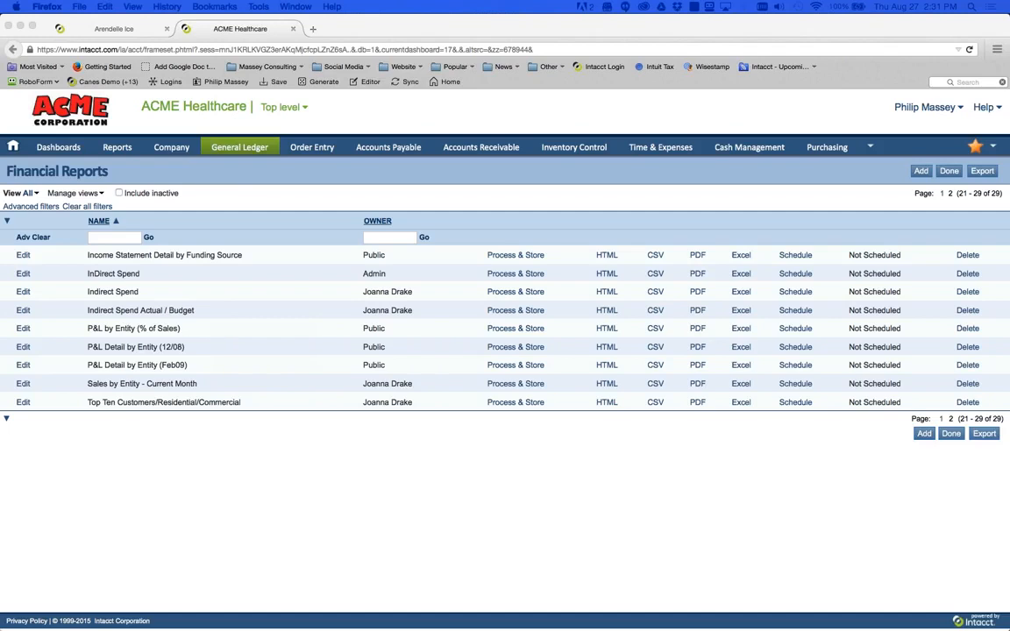
drag(1009, 122, 717, 94)
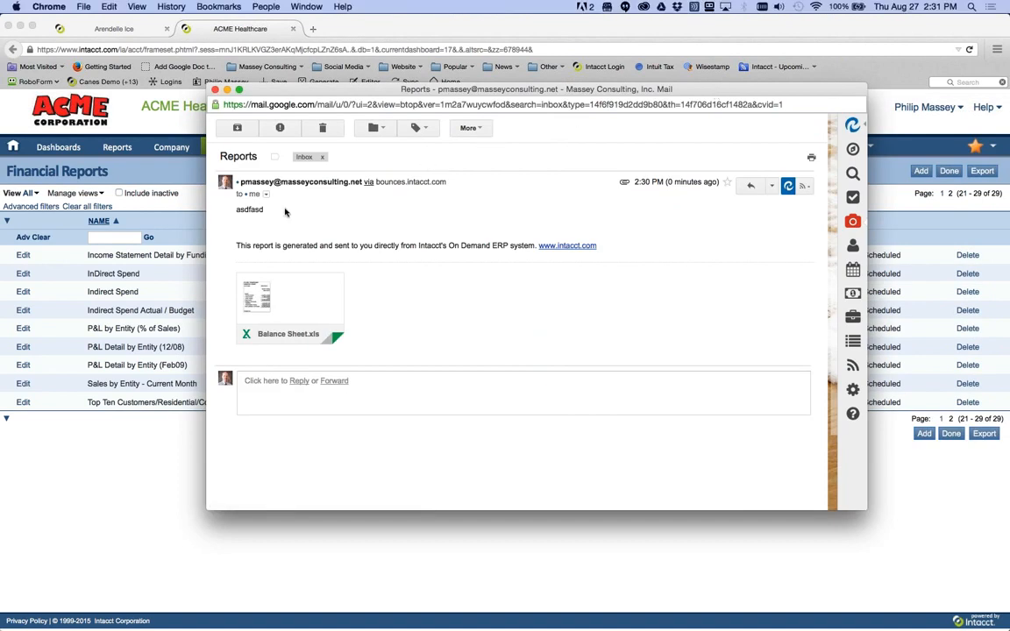
- Preview the email's Balance Sheet.xls attachment, then close the preview and the Gmail window
double_click(256, 210)
drag(237, 245, 515, 254)
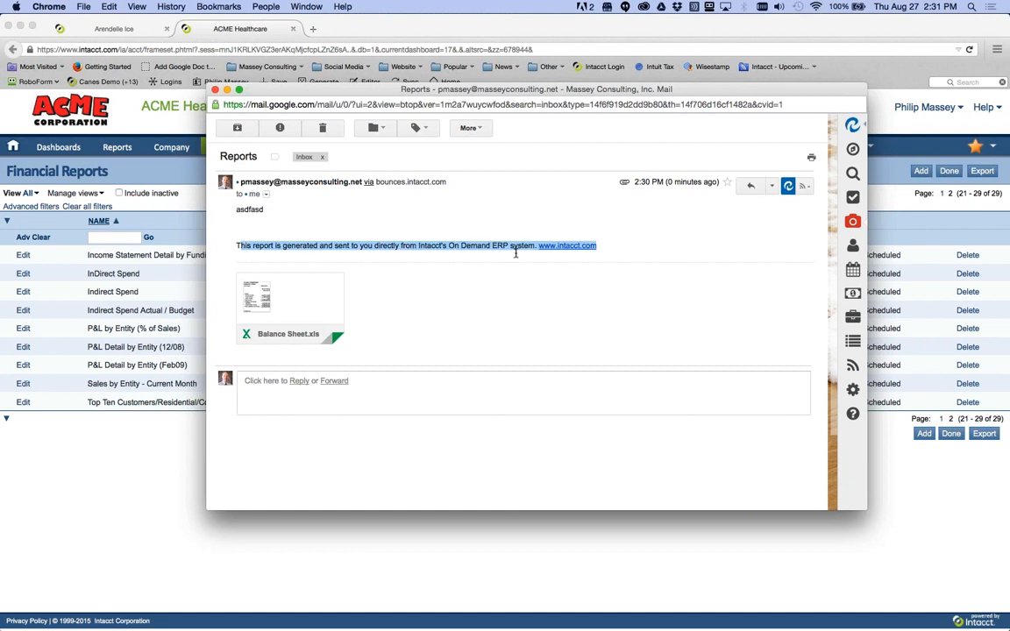
mouse_move(278, 302)
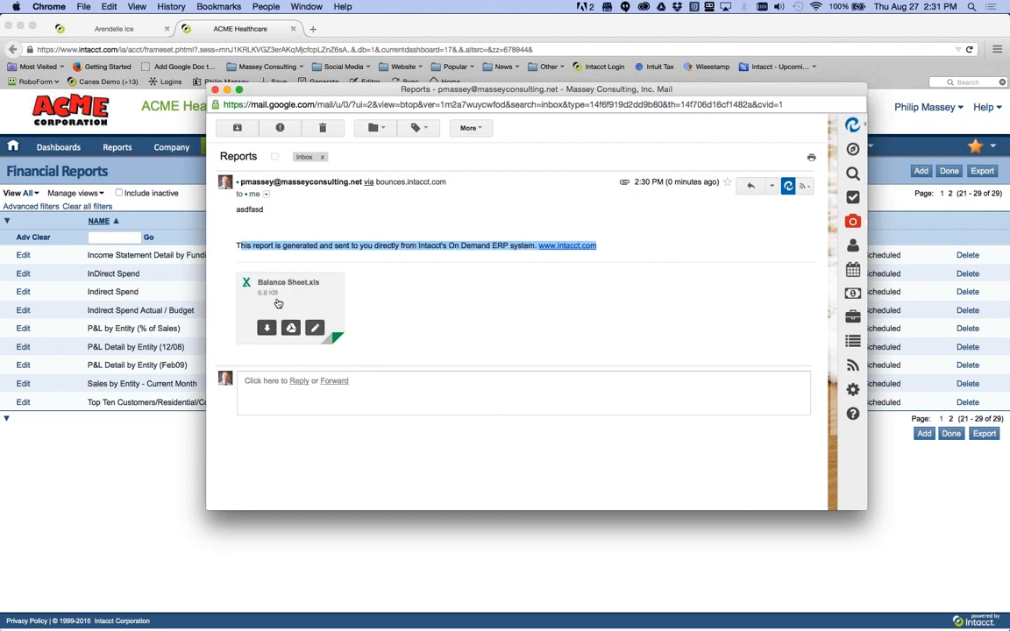
click(278, 302)
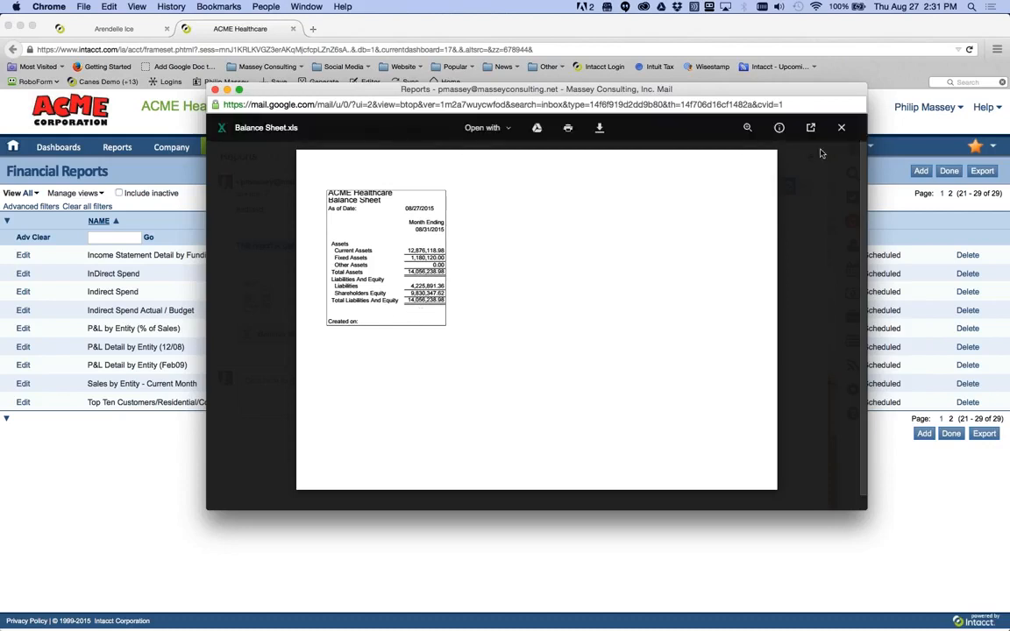
click(841, 128)
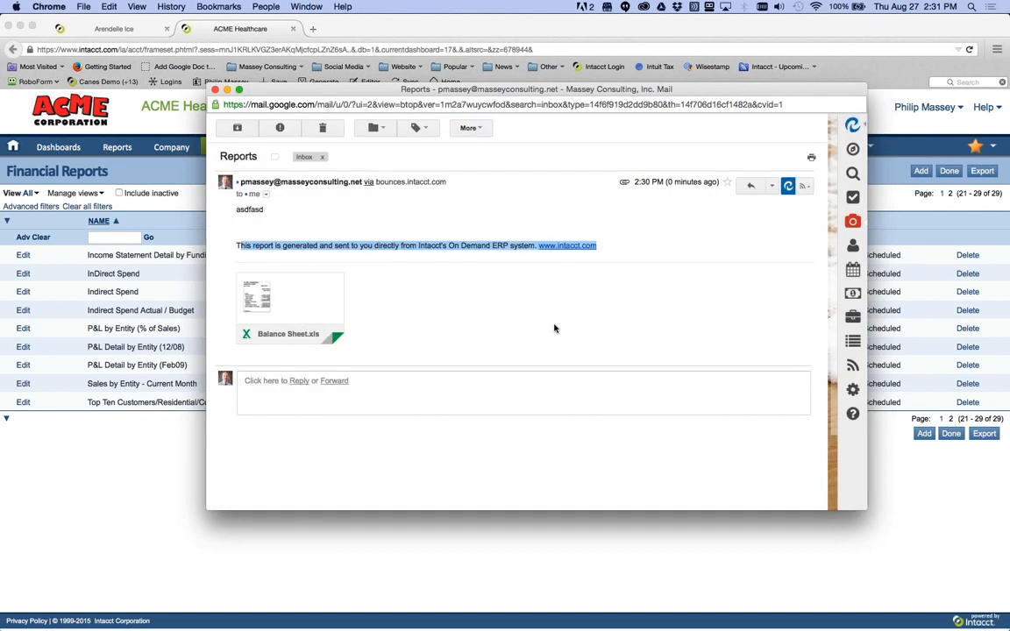
click(215, 90)
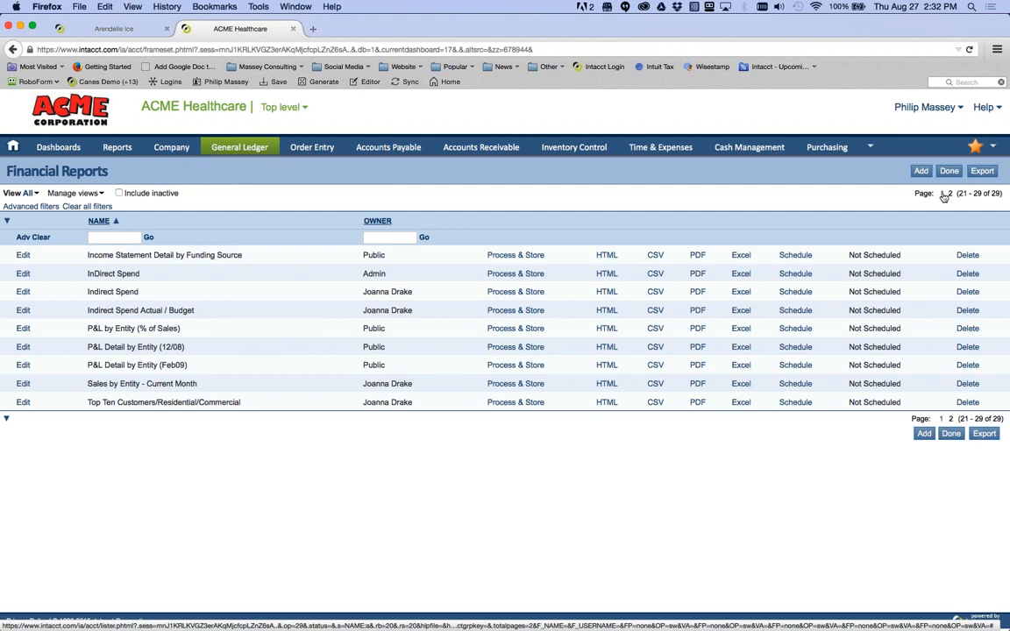
- Go back to page 1 of the Financial Reports list
click(941, 194)
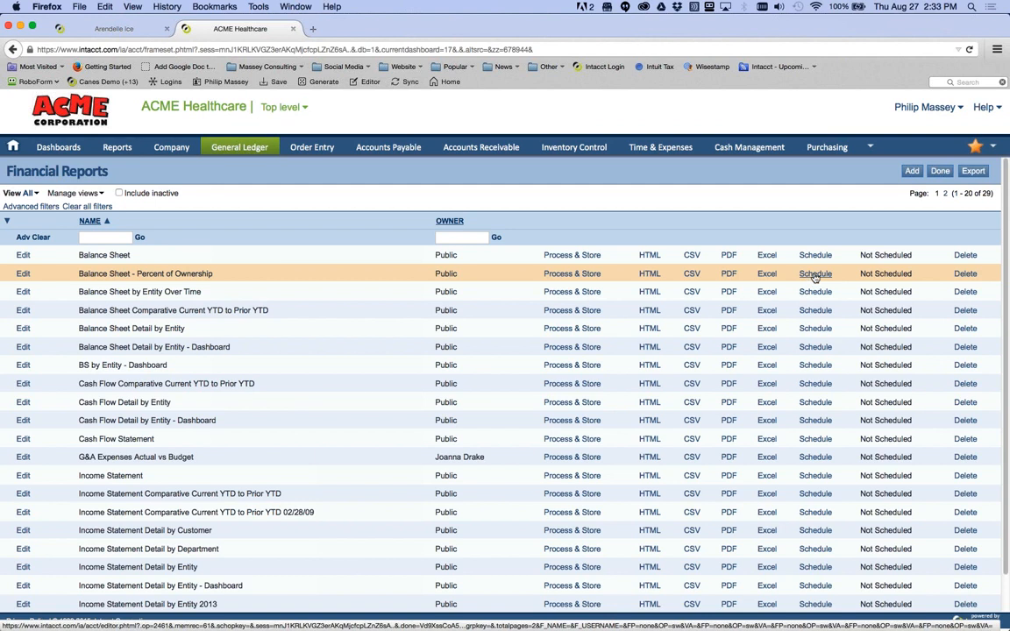
- Schedule Balance Sheet - Percent of Ownership with Email, Store in Intacct and Store in cloud ticked, then cancel without saving
click(815, 274)
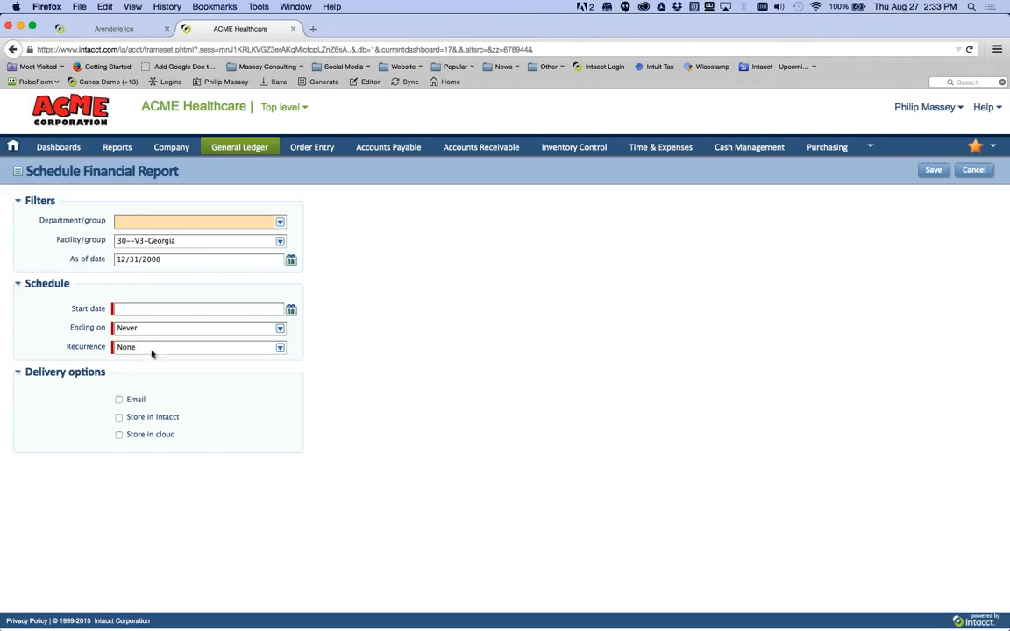
click(119, 399)
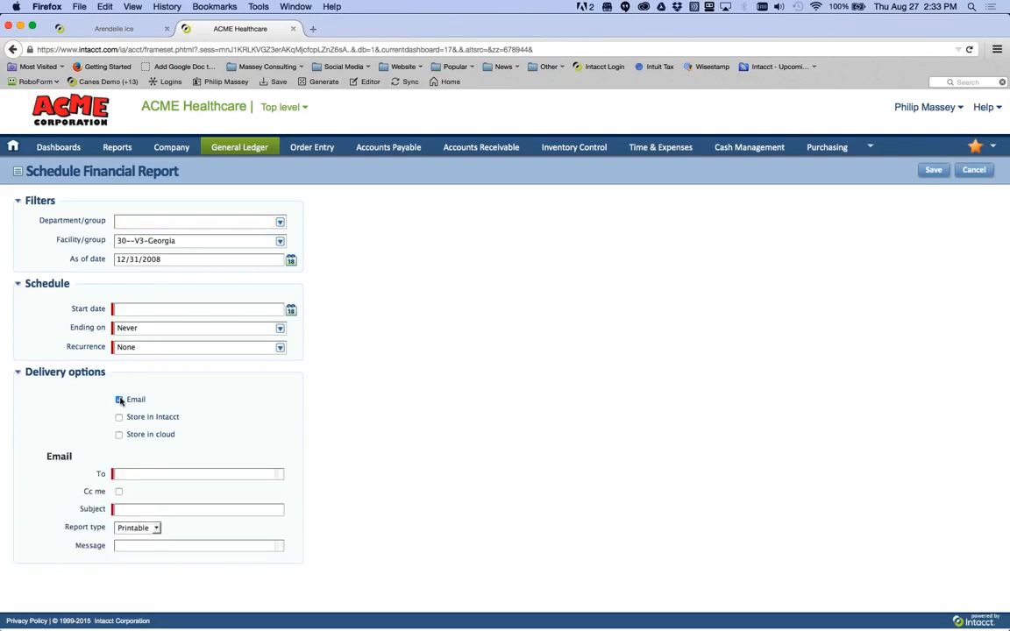
click(119, 417)
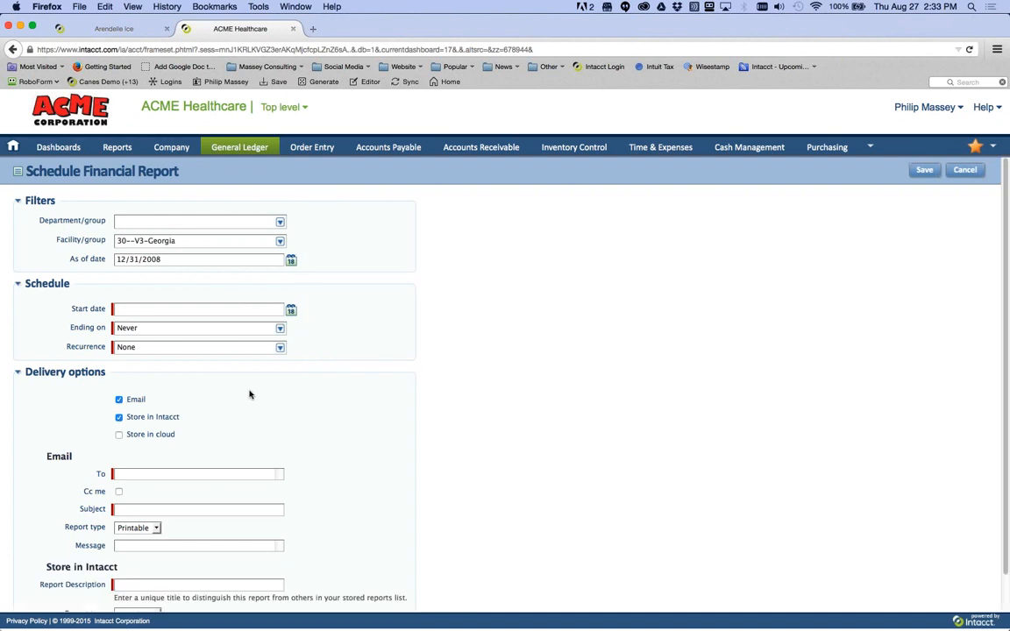
scroll(249, 394, down, 1)
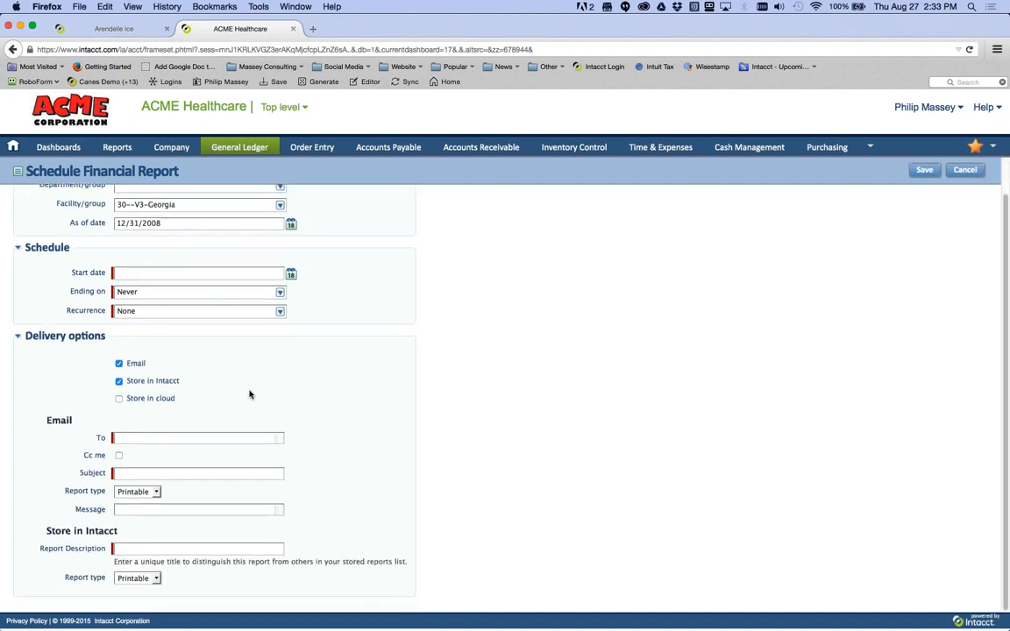
click(119, 399)
scroll(289, 420, down, 3)
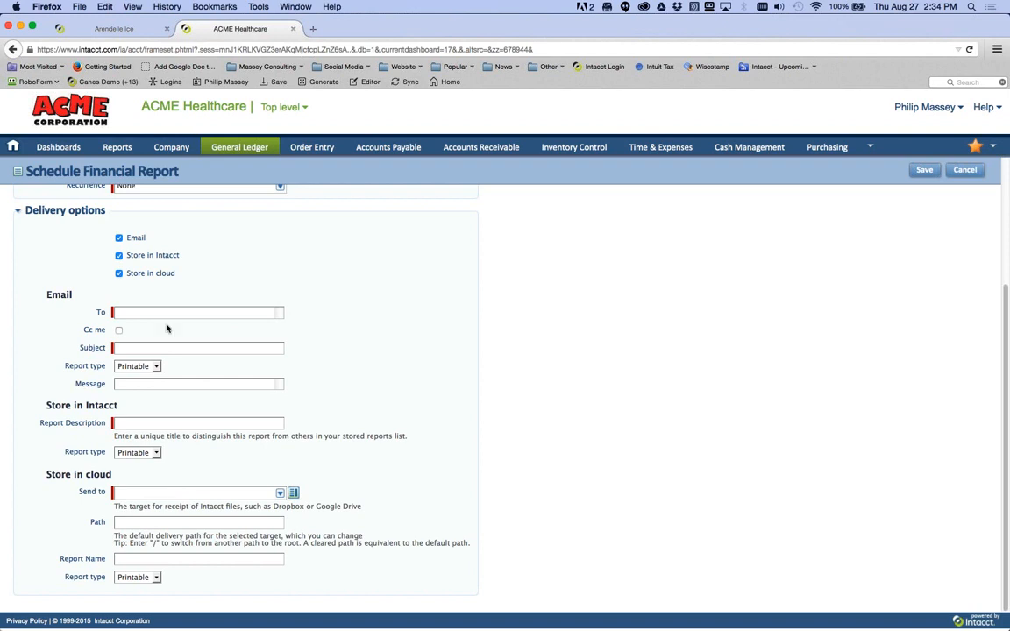
scroll(347, 471, up, 5)
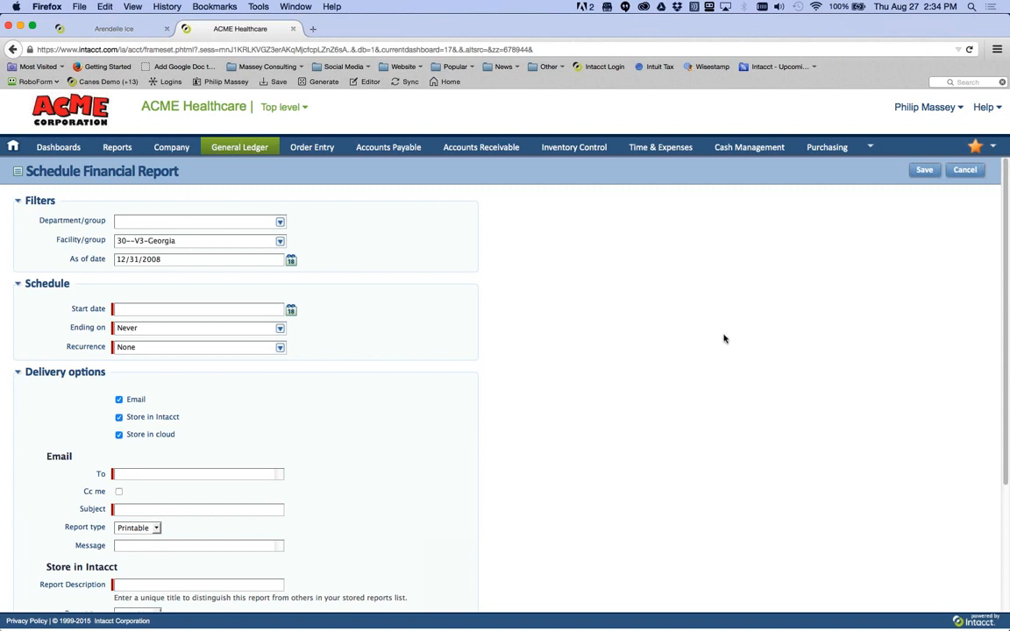
click(973, 171)
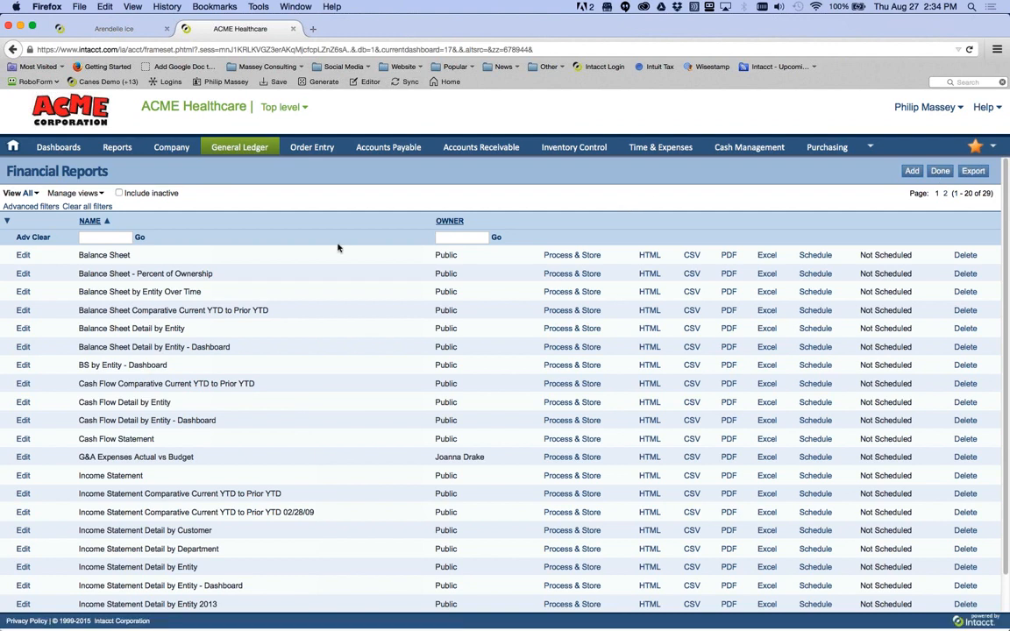
- Scroll down the reloaded first page of Financial Reports, where every report is Not Scheduled
scroll(358, 256, down, 1)
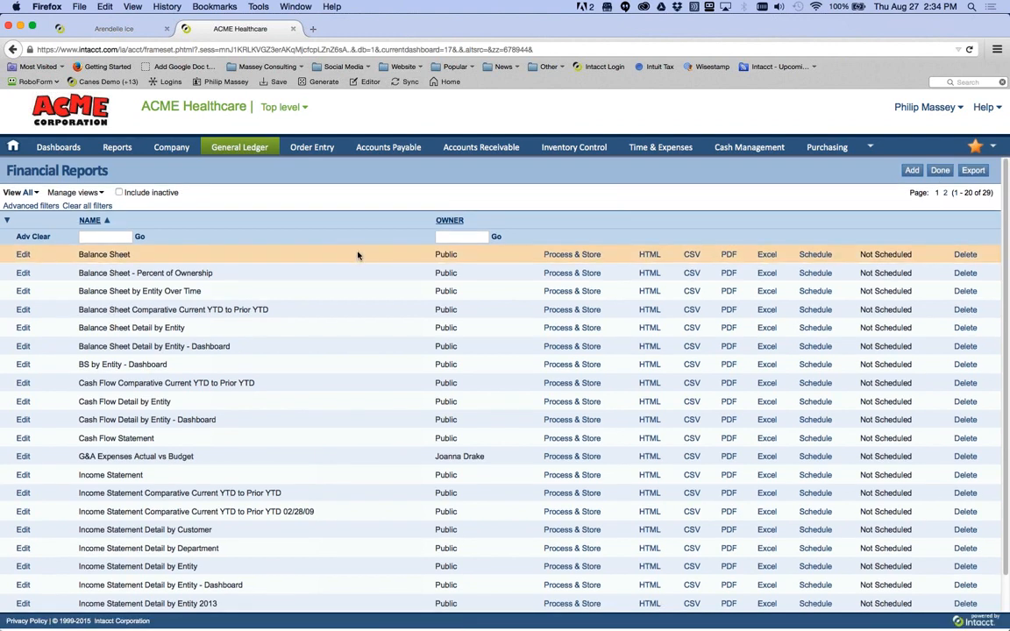
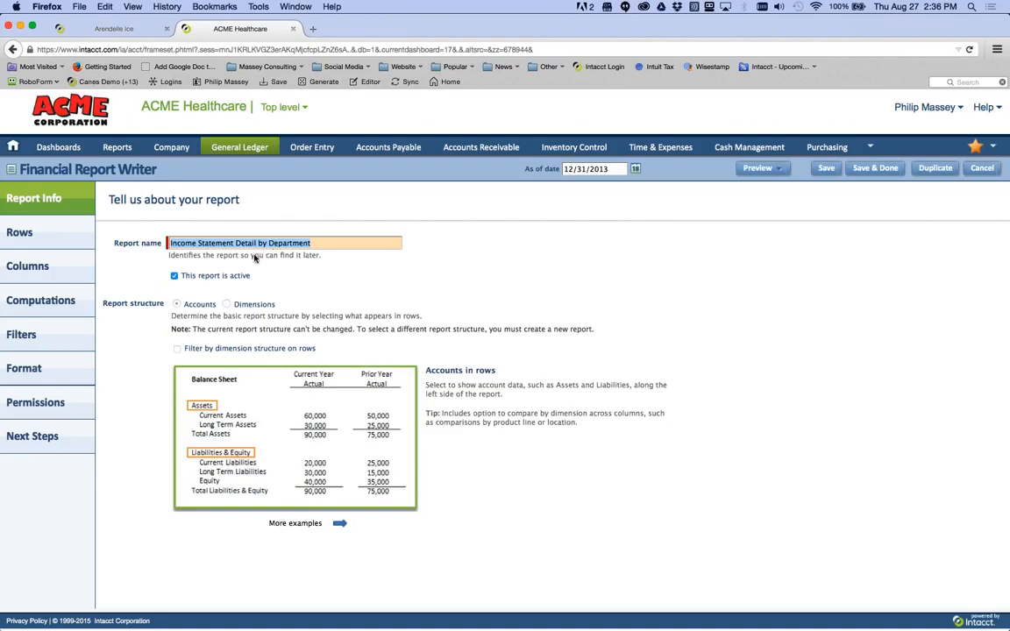
- Switch 'This report is active' off and back on, then view the report's Net Income (Loss) row definition
click(188, 276)
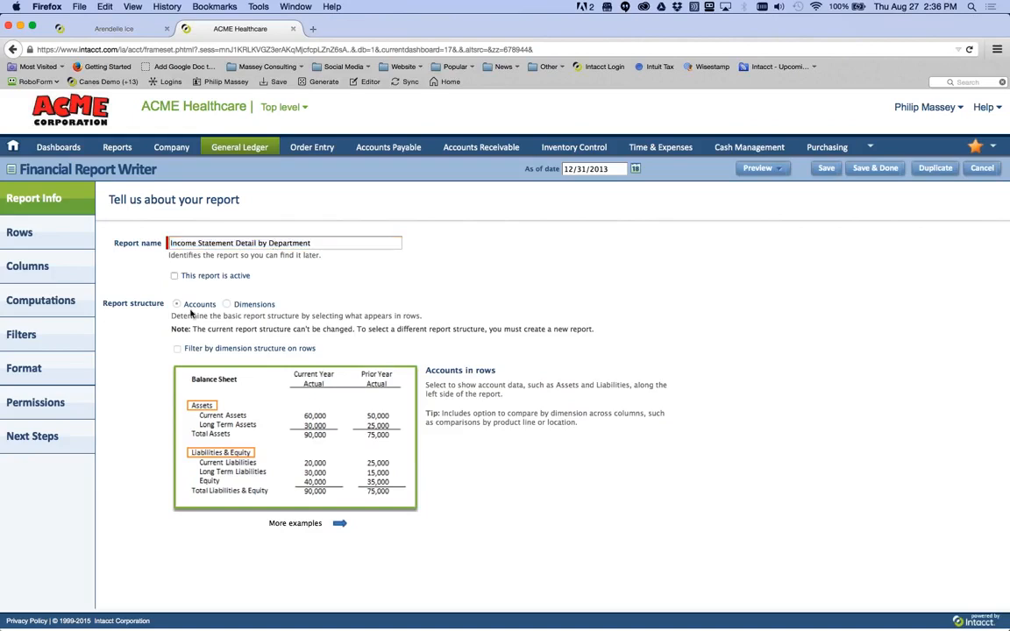
click(174, 275)
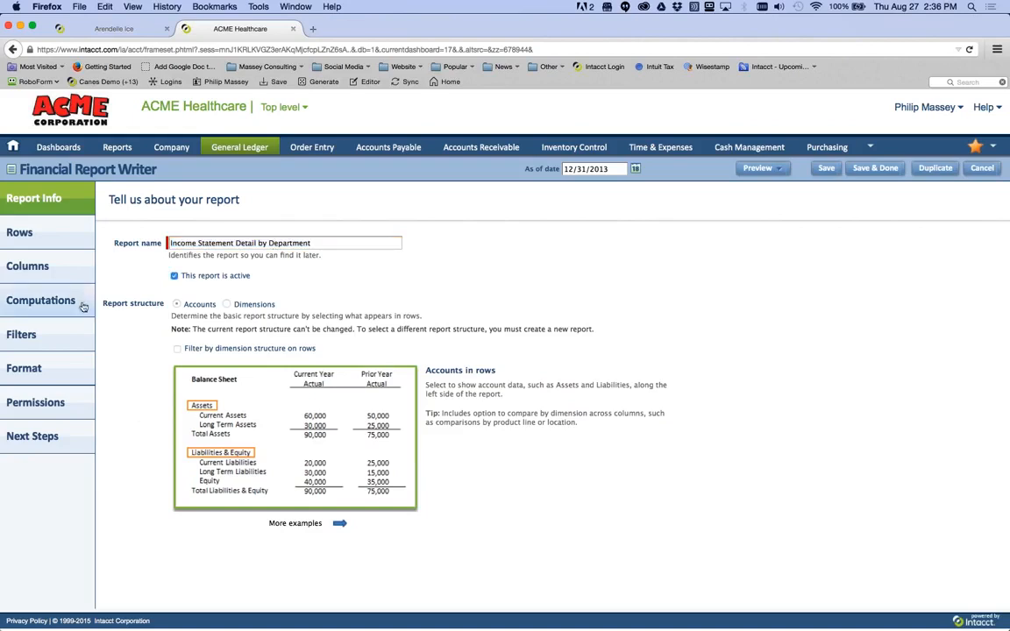
click(50, 233)
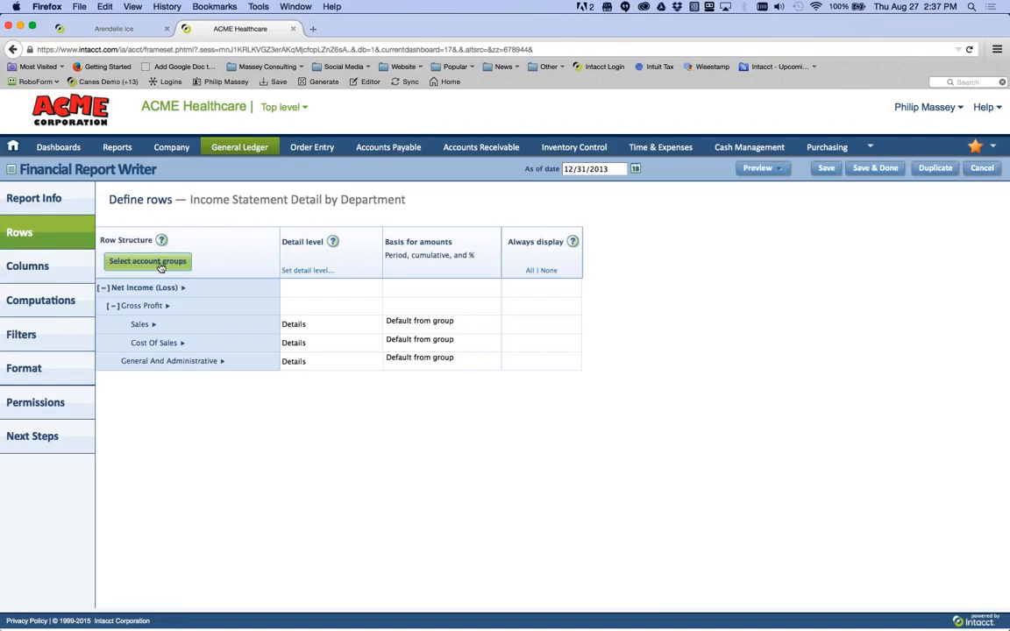
- Review the column setup and column 1's type choices, leaving the type unchanged
click(45, 274)
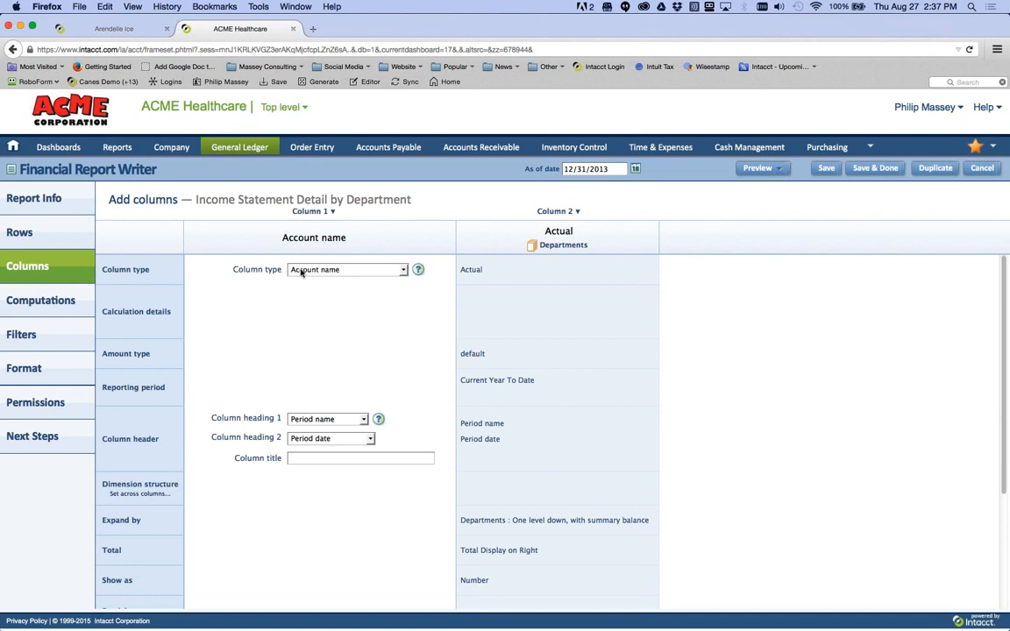
click(404, 271)
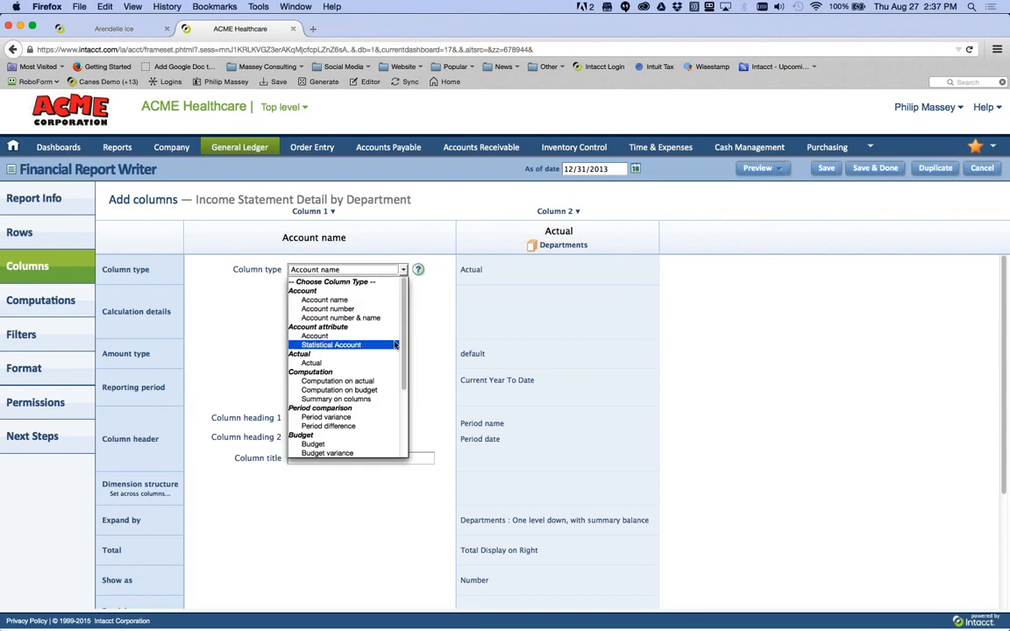
drag(407, 337, 407, 414)
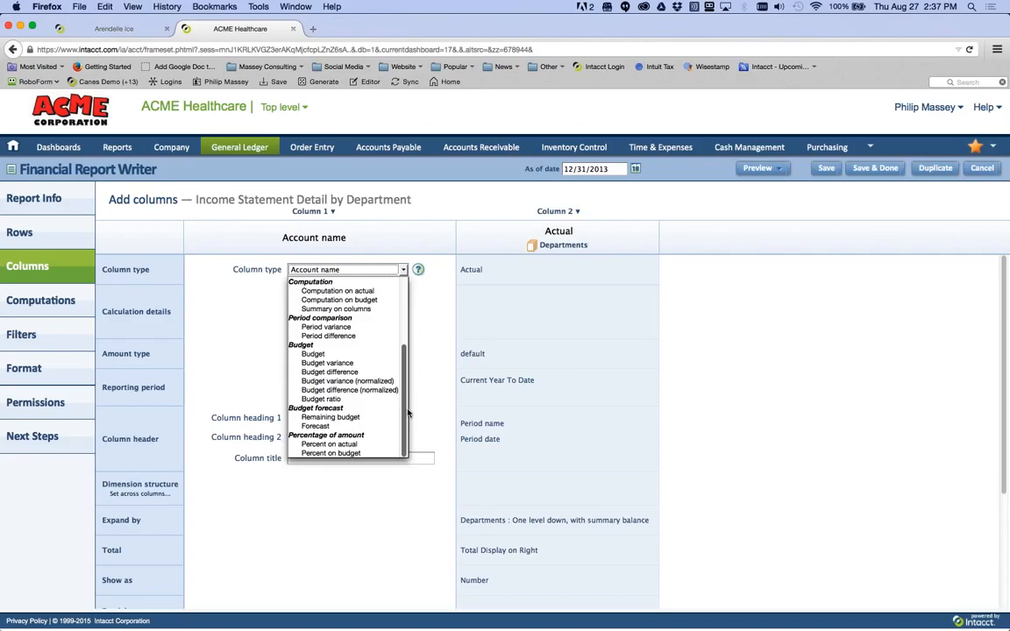
click(424, 400)
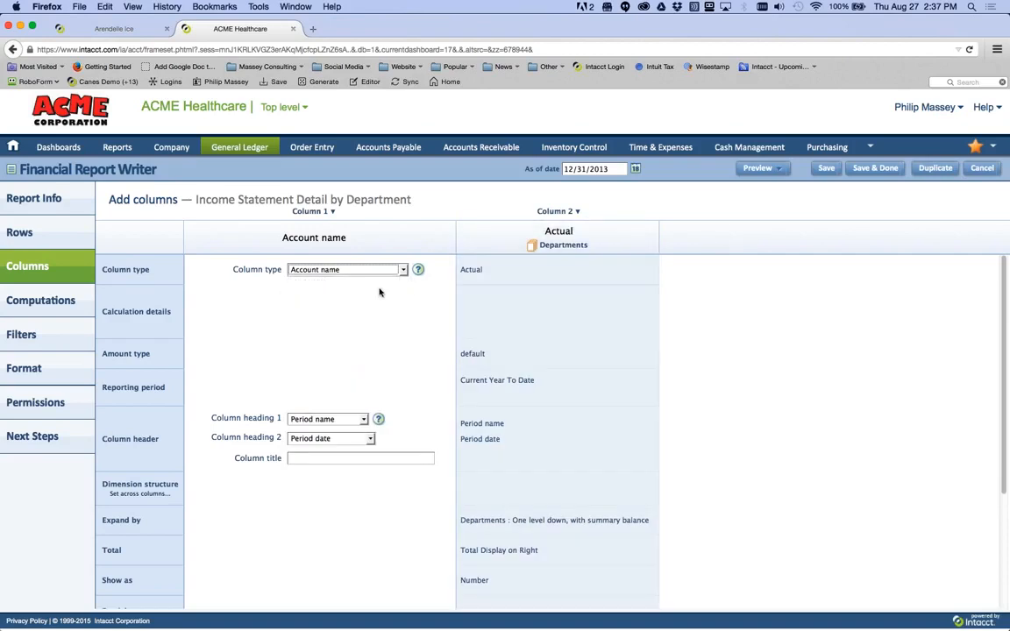
- Inspect the Actual-by-Departments Column 2 options, then move on to Computations
click(565, 212)
click(577, 213)
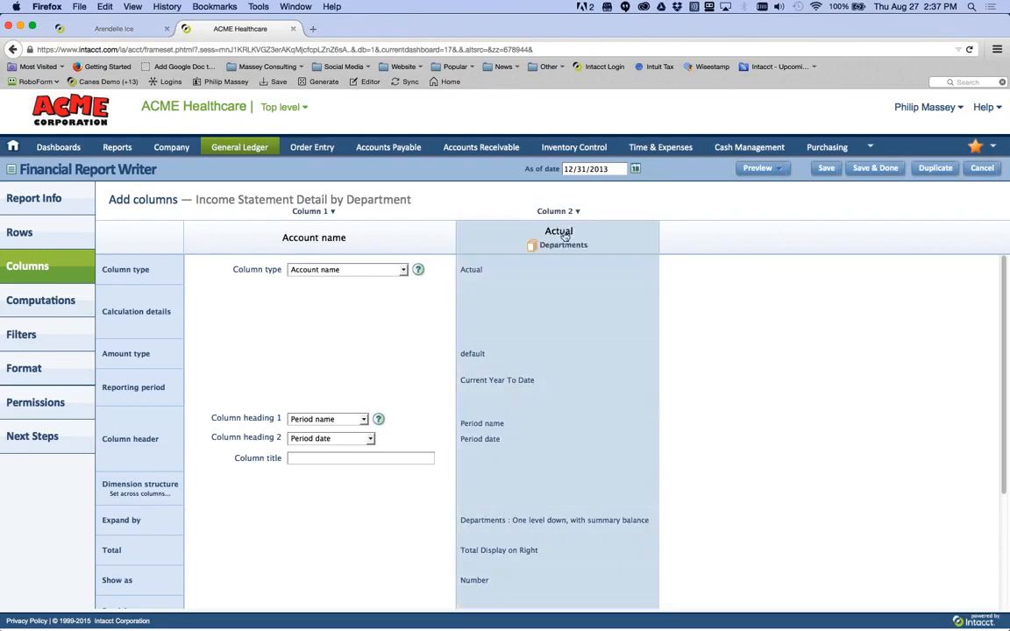
click(577, 213)
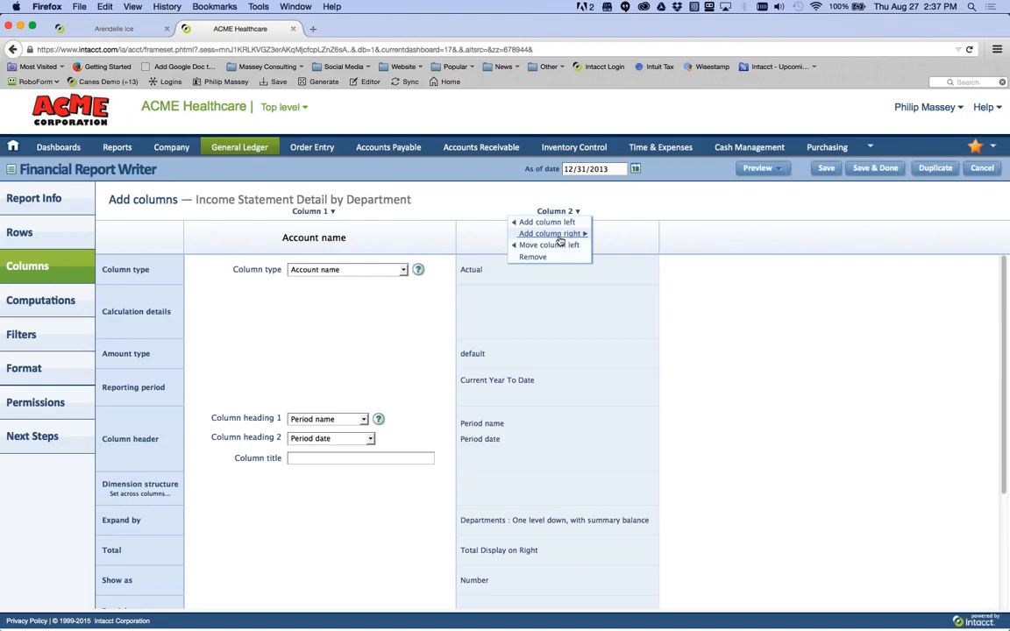
click(59, 301)
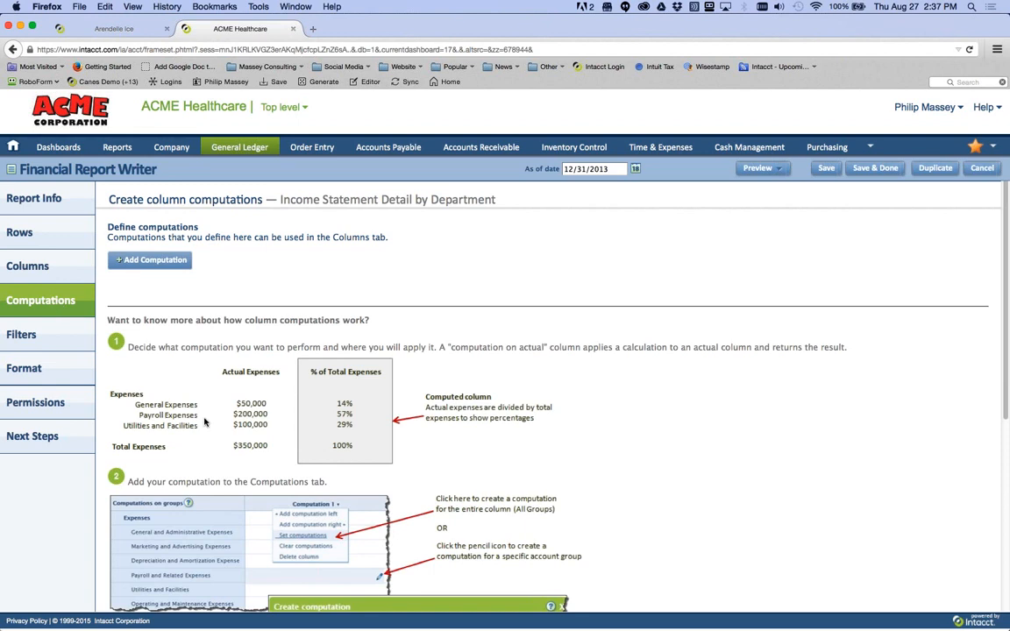
- Read through the Computations help, then view filters: As of Date 12/31/2013, Department and Facility prompted
scroll(206, 419, down, 1)
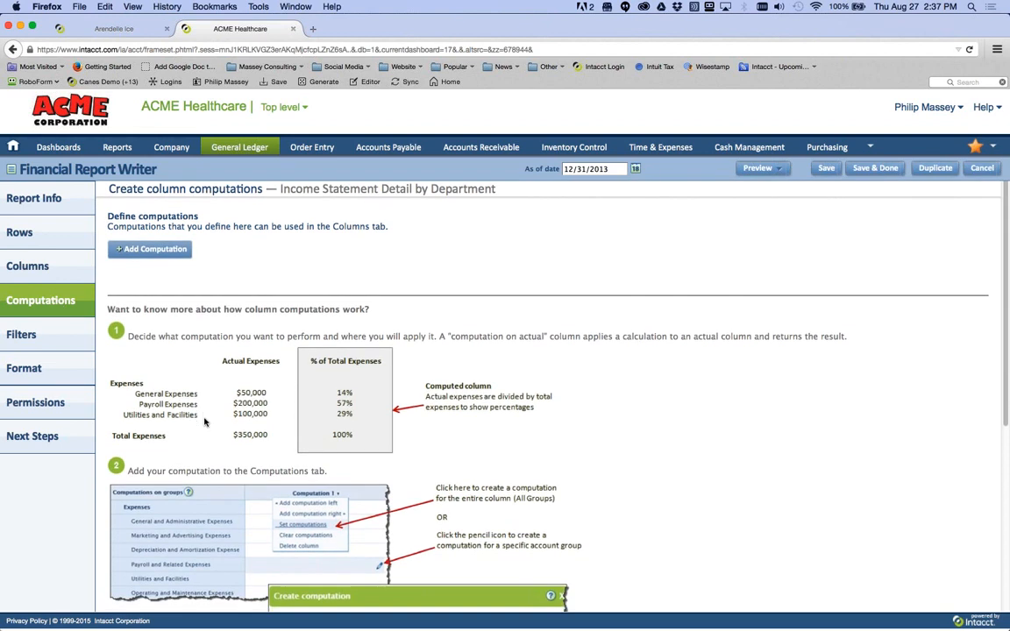
scroll(205, 422, down, 3)
scroll(289, 473, down, 1)
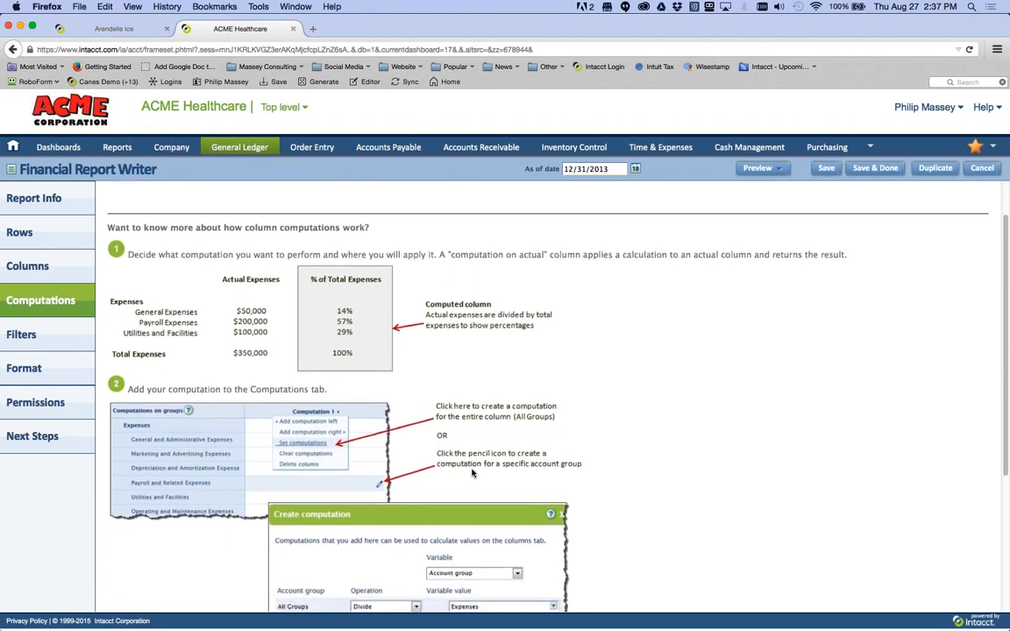
scroll(370, 518, down, 5)
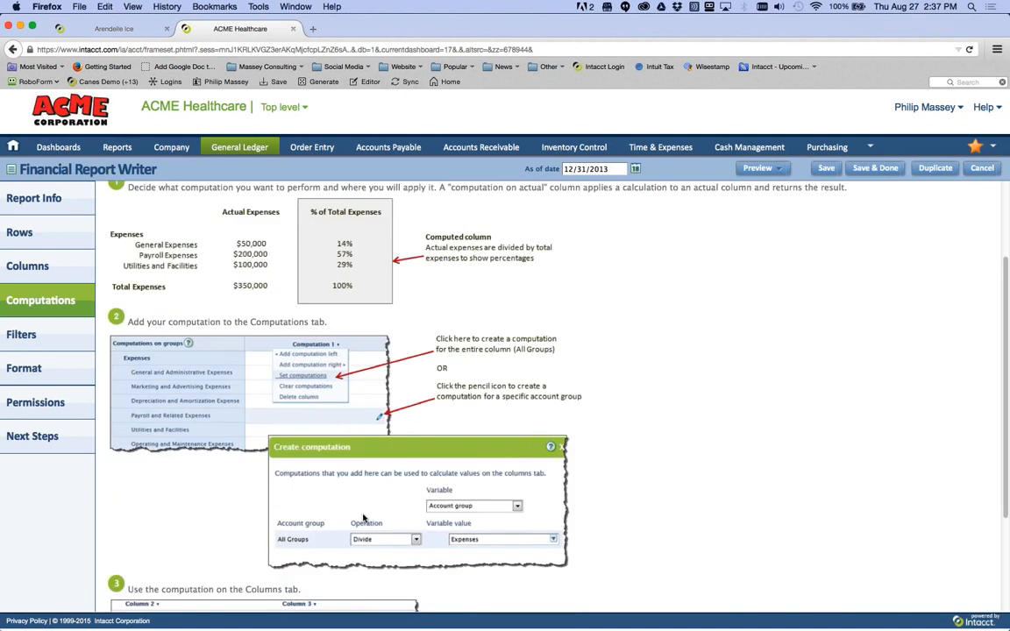
scroll(364, 518, down, 5)
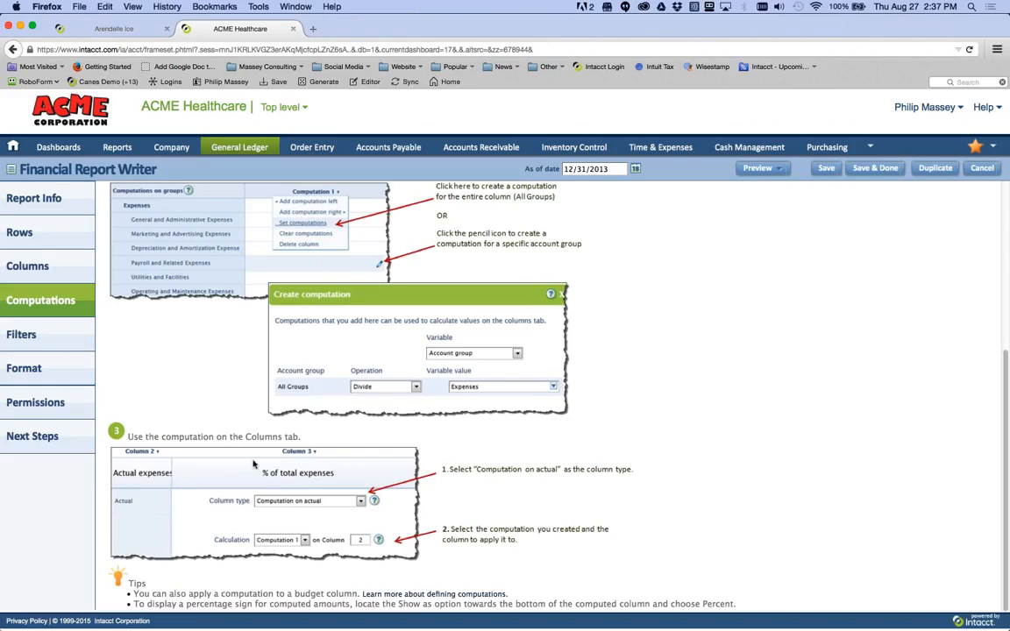
click(48, 342)
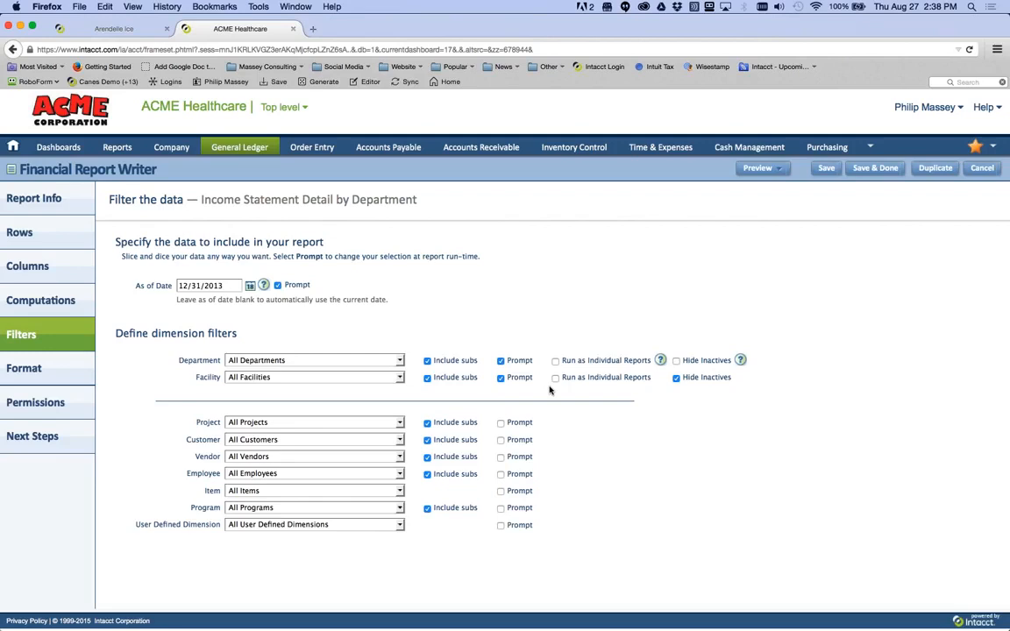
- View the report's Format settings, from Page Setup & Columns to the Rows & Totals list
click(31, 374)
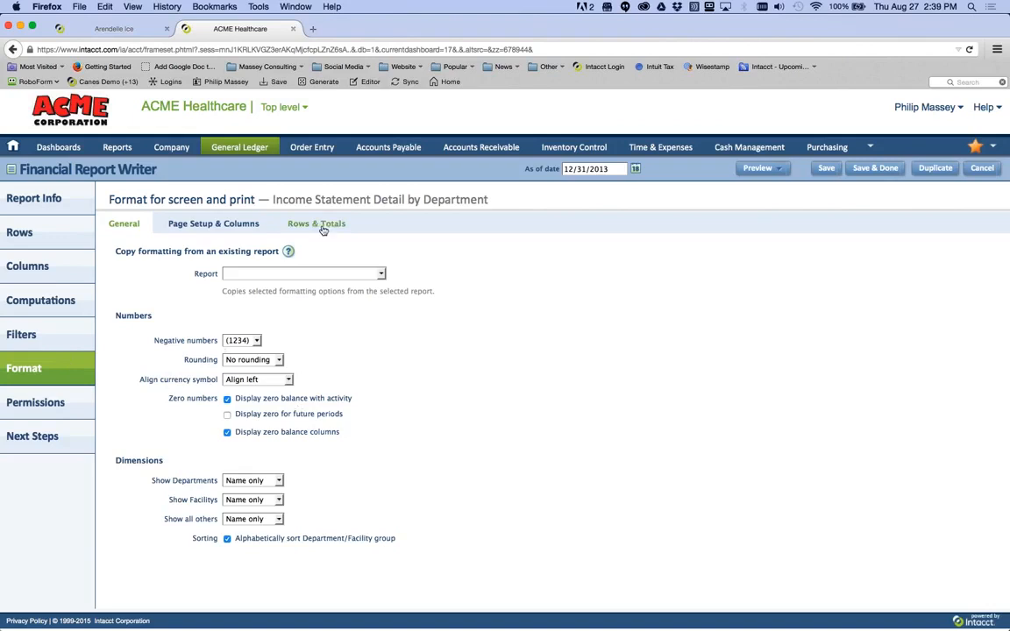
click(252, 229)
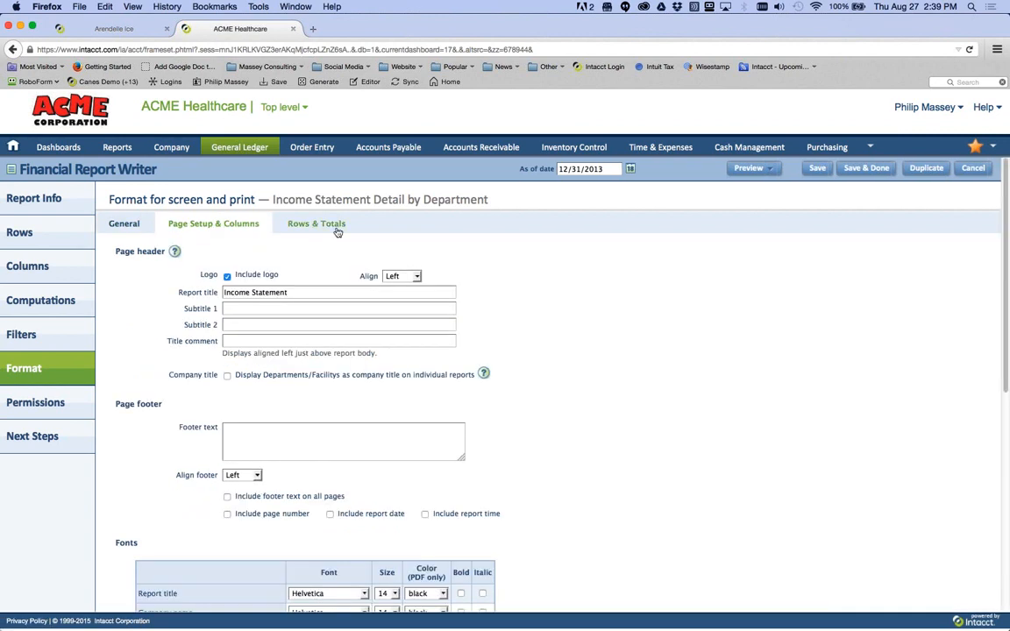
click(336, 230)
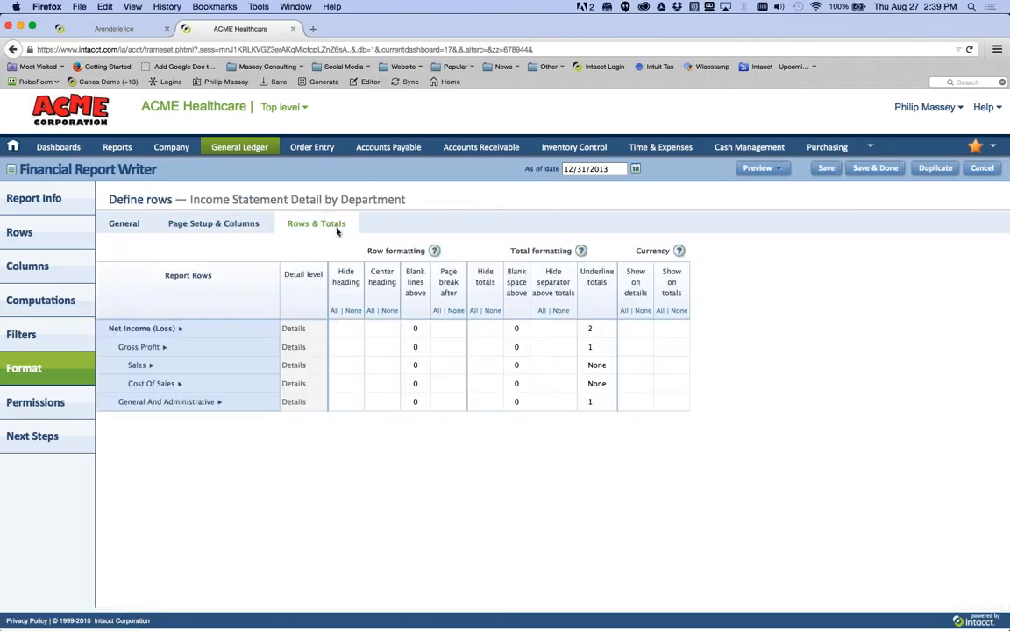
- Highlight the 'Total formatting' heading, then view Permissions with Group\Everyone on the access list
mouse_move(422, 325)
mouse_move(167, 336)
drag(510, 250, 575, 249)
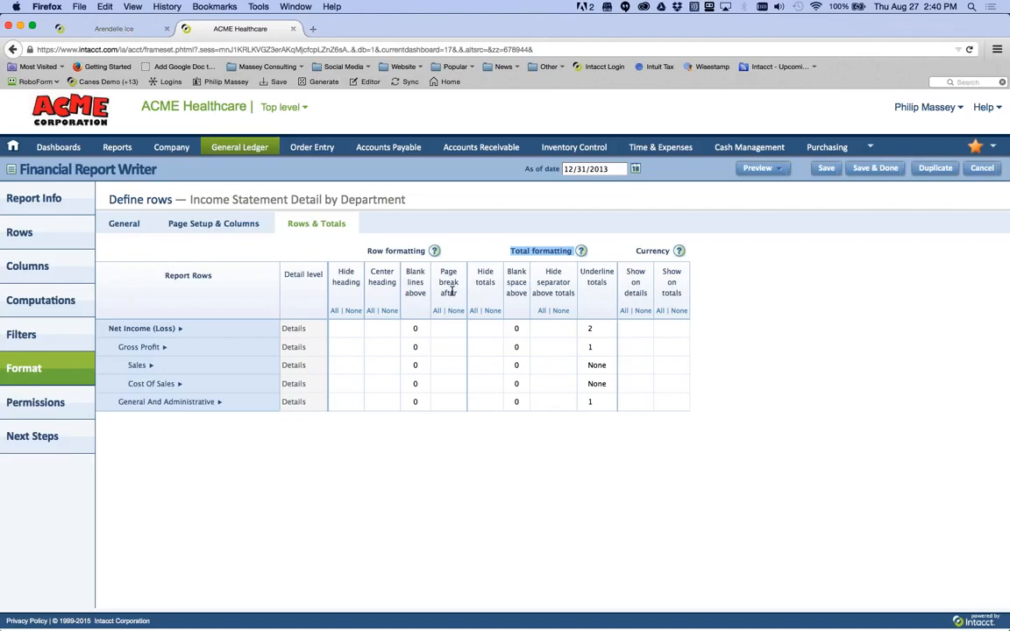
click(56, 407)
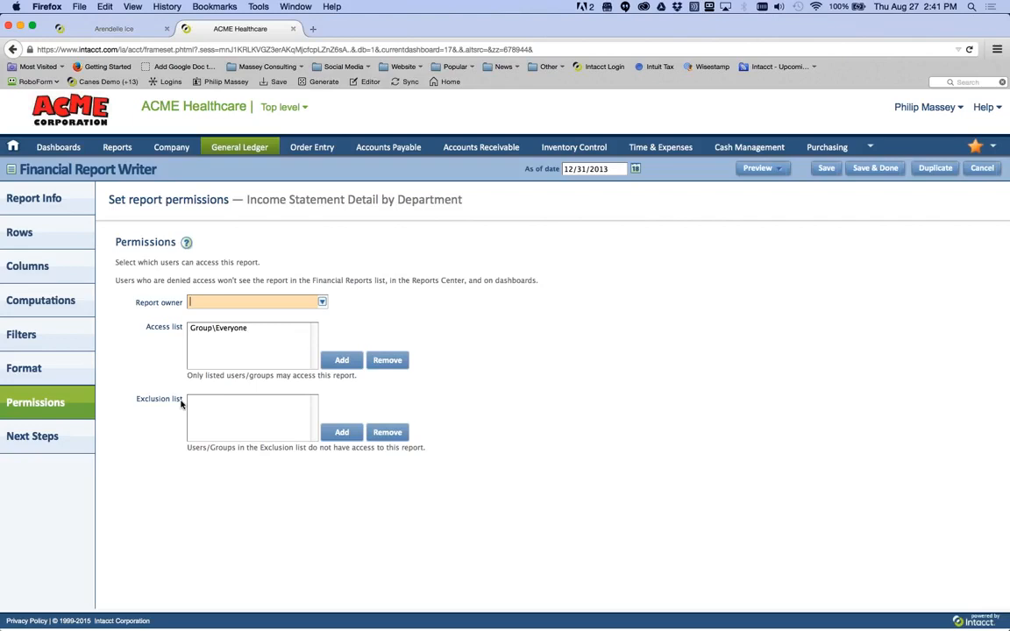
- Move Group\Everyone from the access list to the exclusion list
click(218, 333)
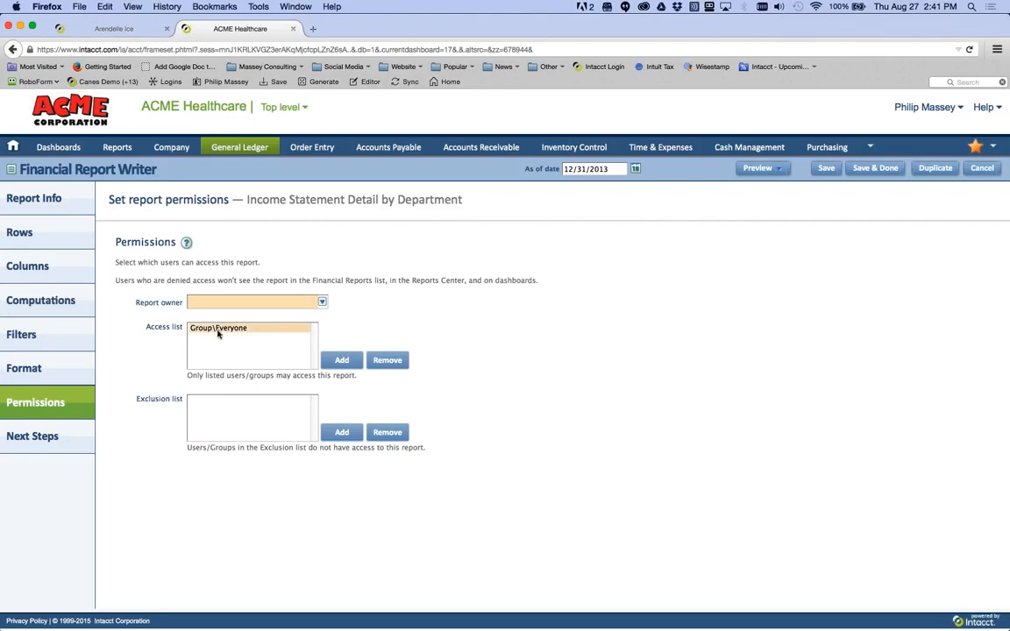
click(218, 331)
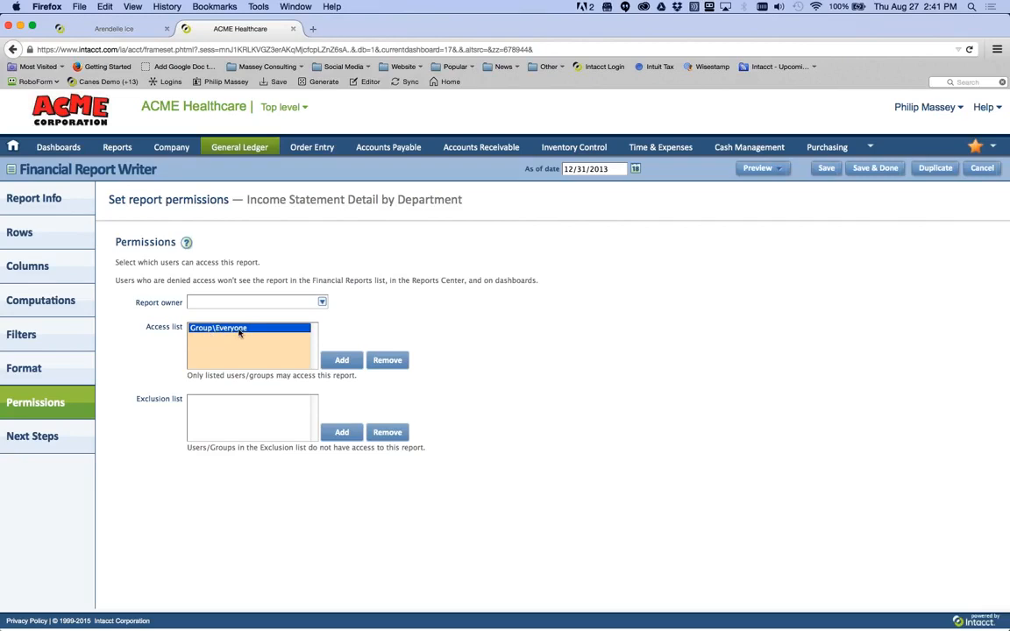
click(393, 366)
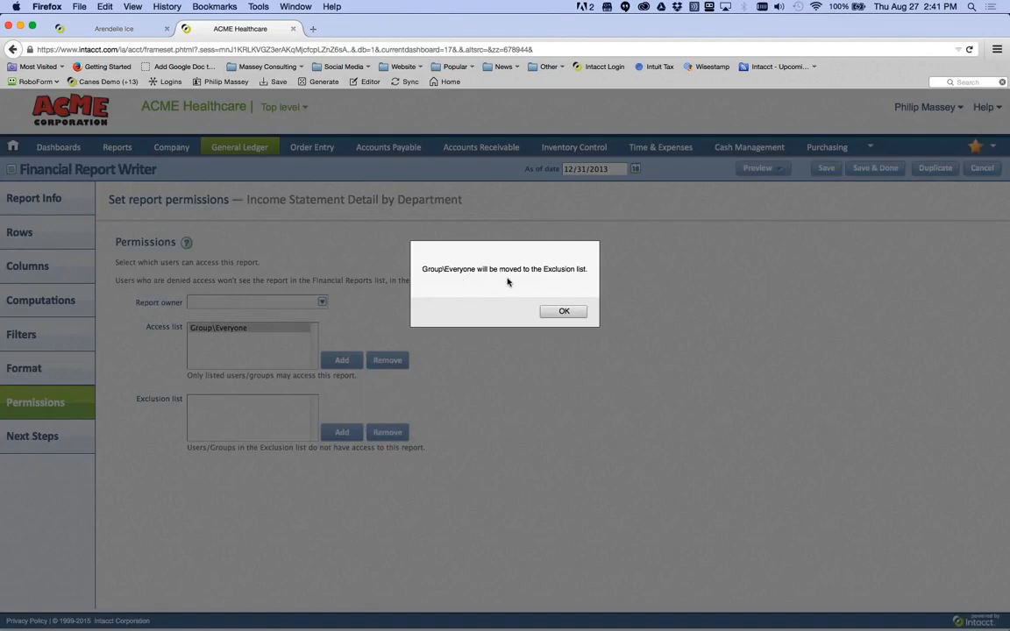
click(568, 312)
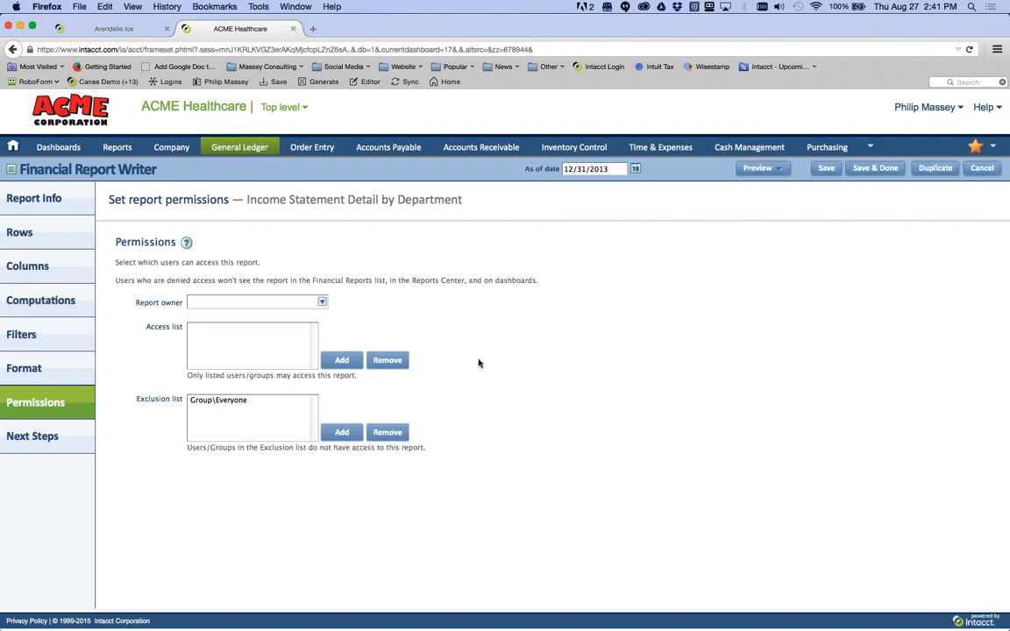
click(197, 403)
click(197, 403)
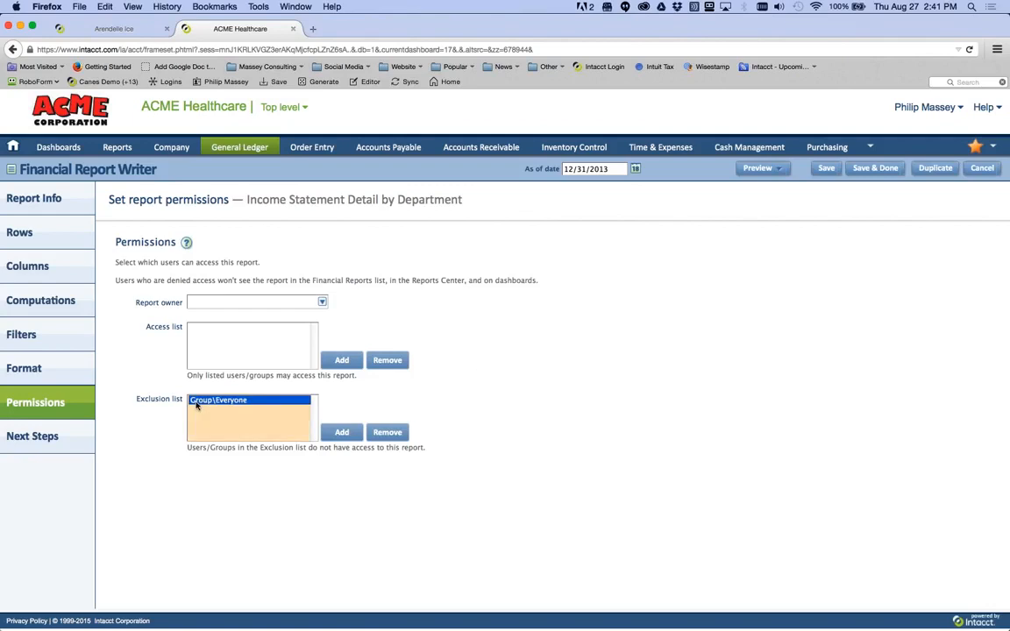
- Choose a report owner and grant a user access, then cancel the report writer without saving
click(323, 303)
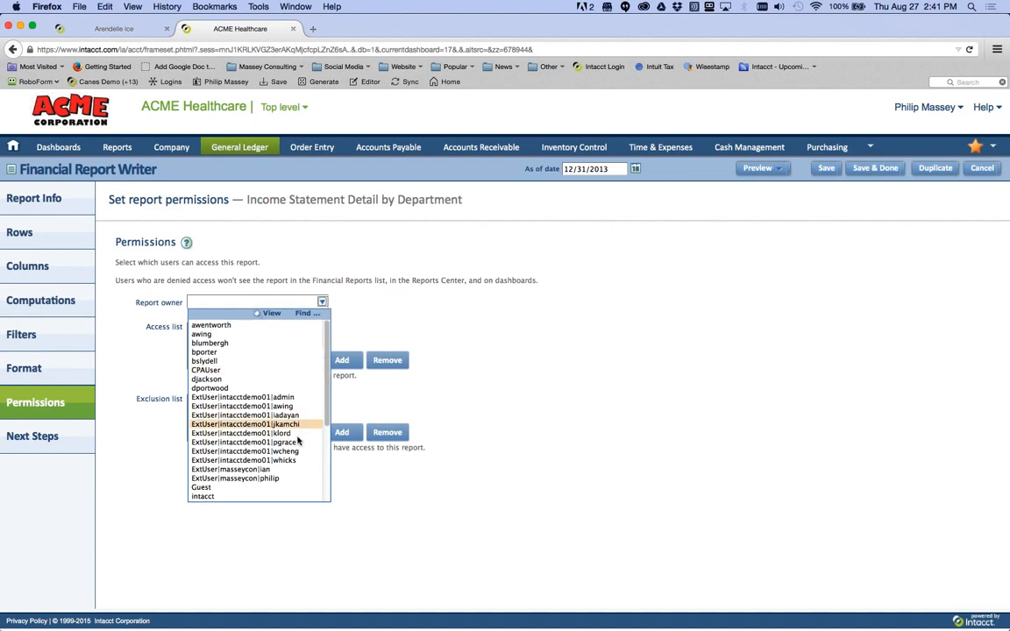
scroll(302, 441, down, 3)
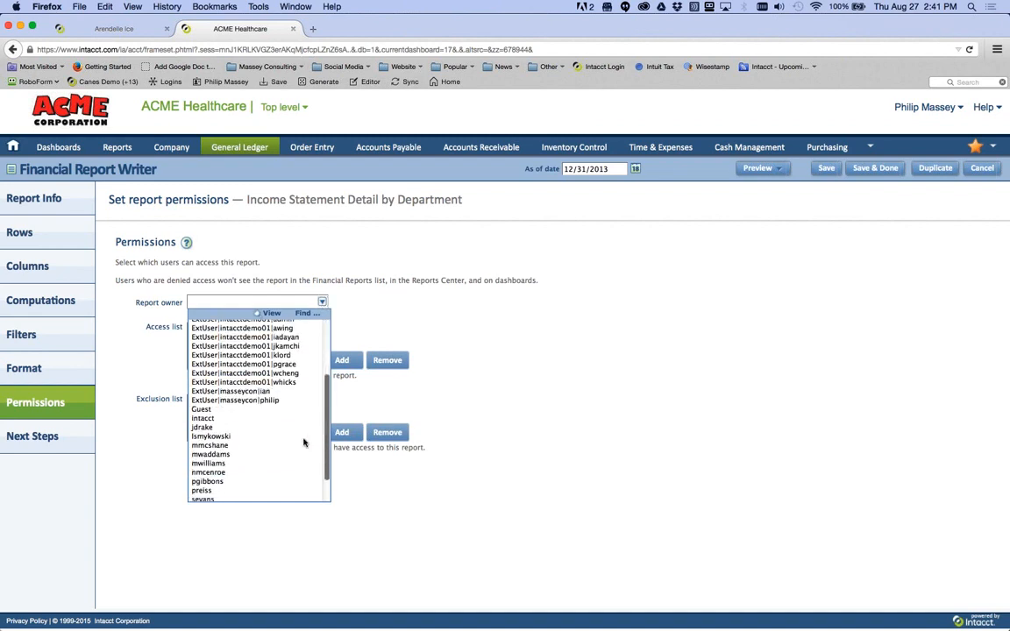
click(300, 428)
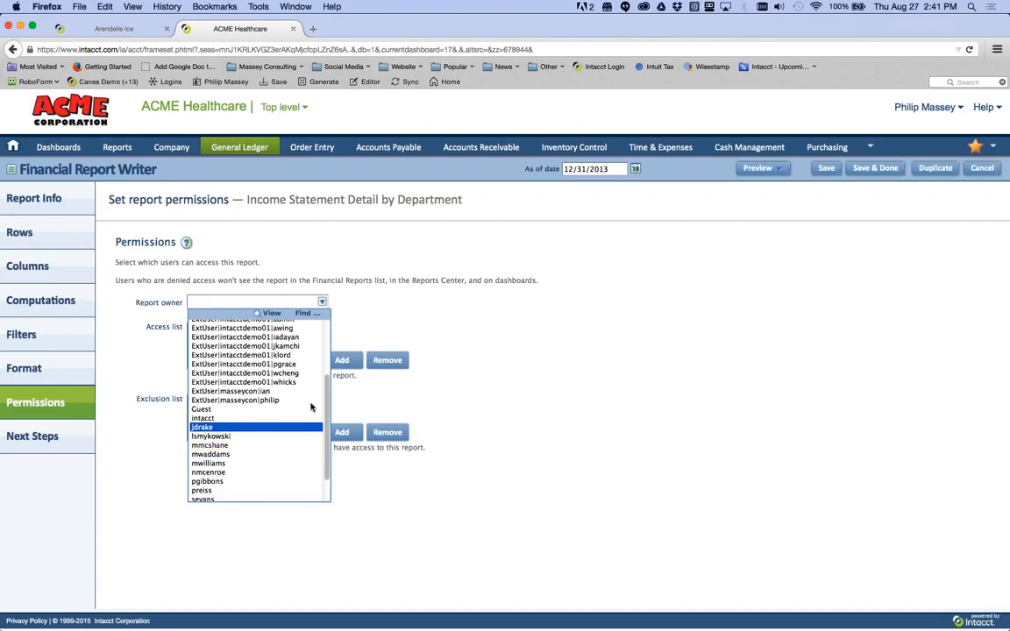
click(341, 364)
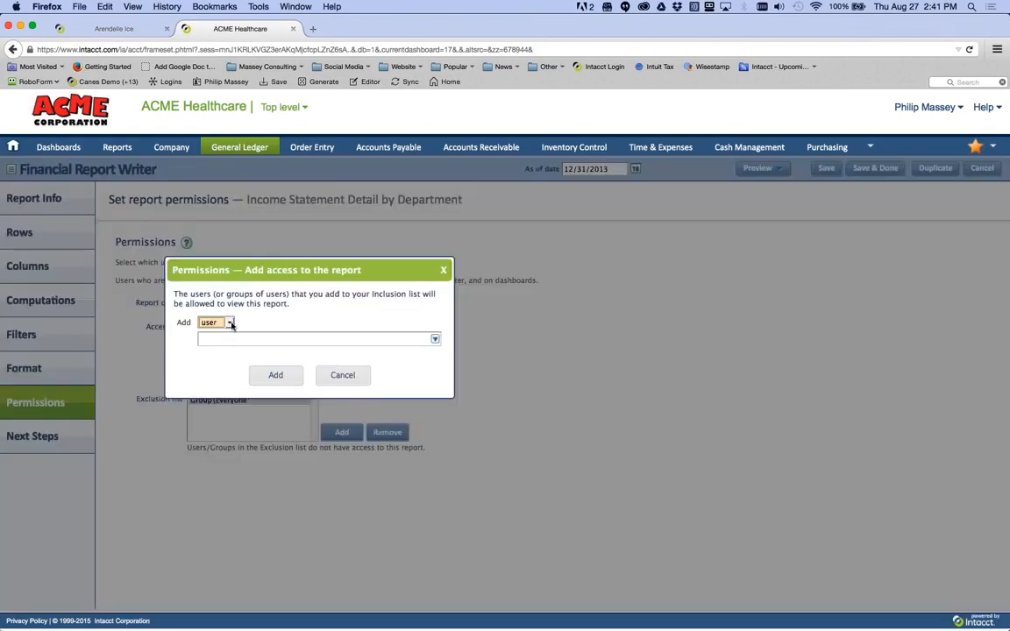
click(436, 340)
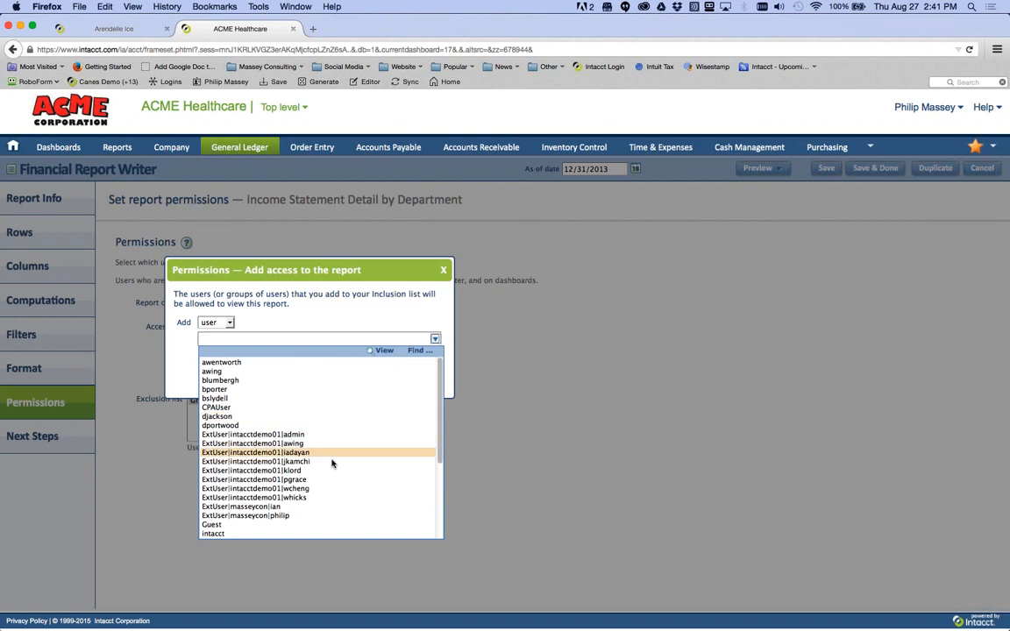
scroll(303, 464, down, 5)
click(292, 432)
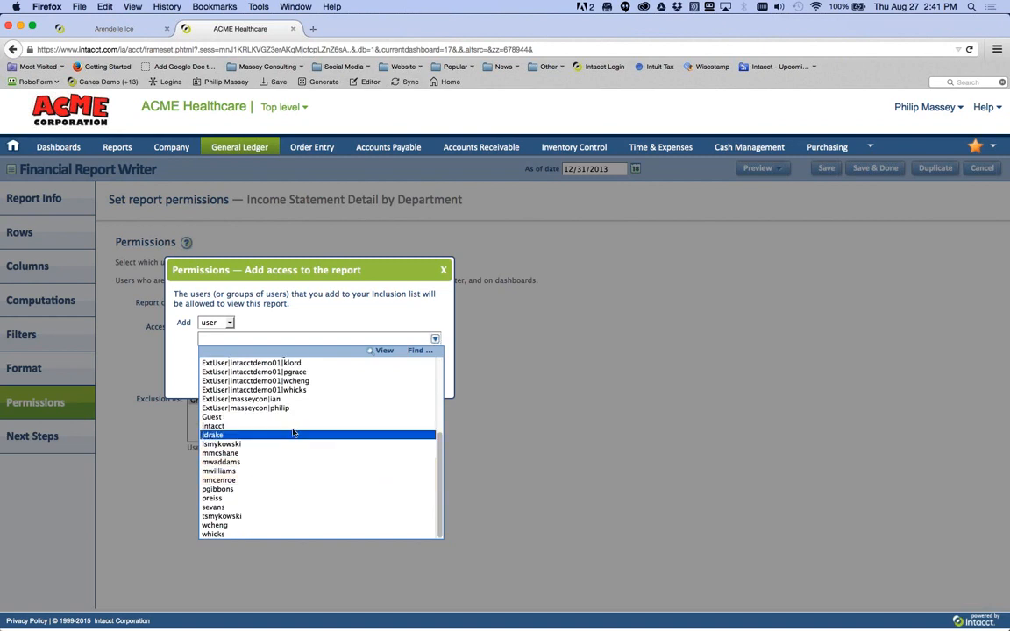
click(286, 376)
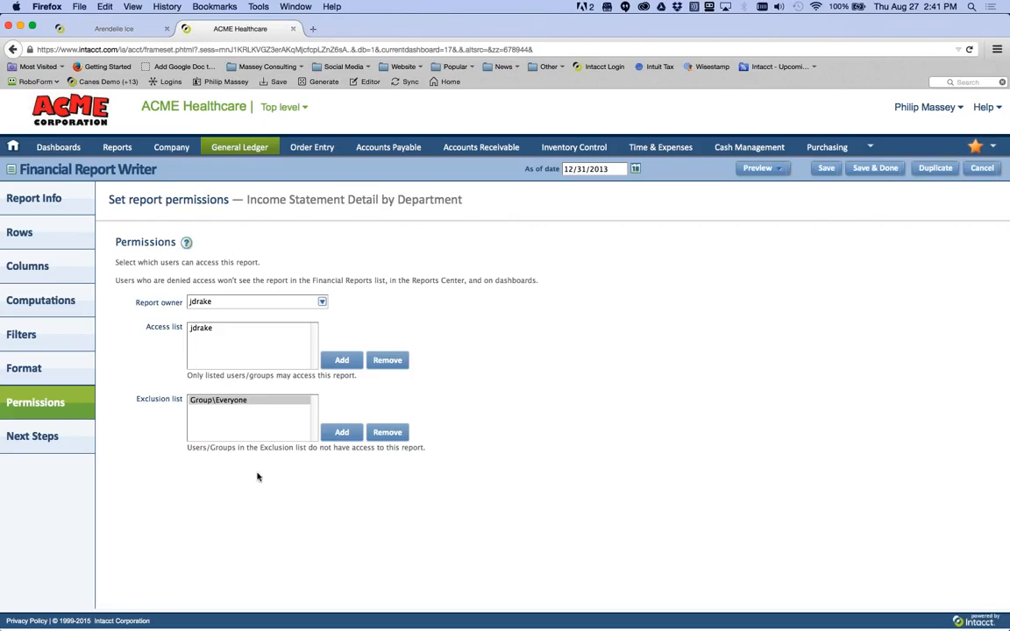
click(978, 169)
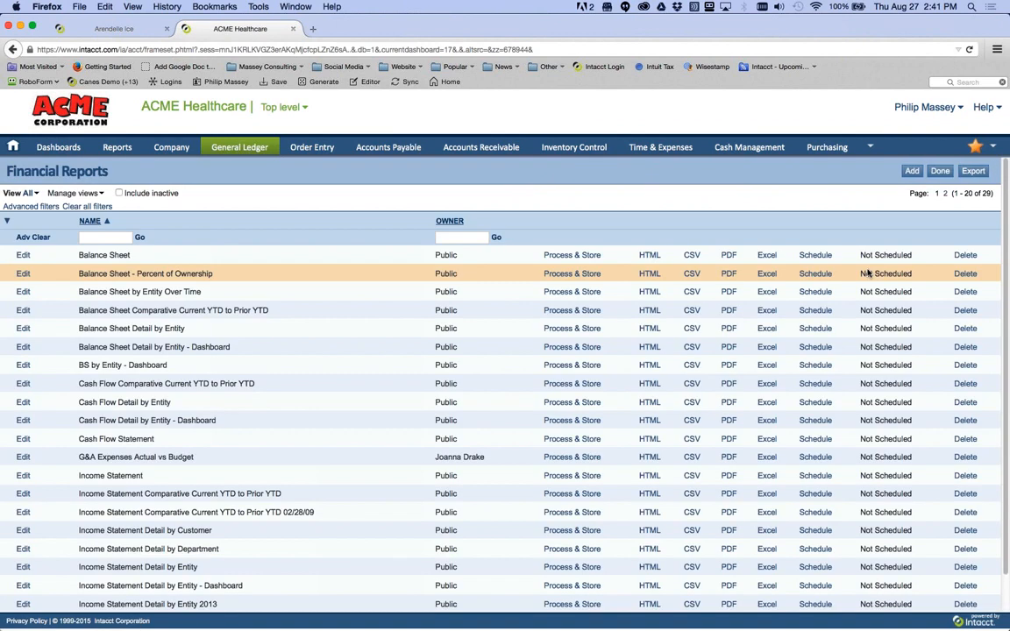
- Add a new report 'IS - Actual Budget YTD LYD' with Dimensions in rows, filtered by account group
click(912, 172)
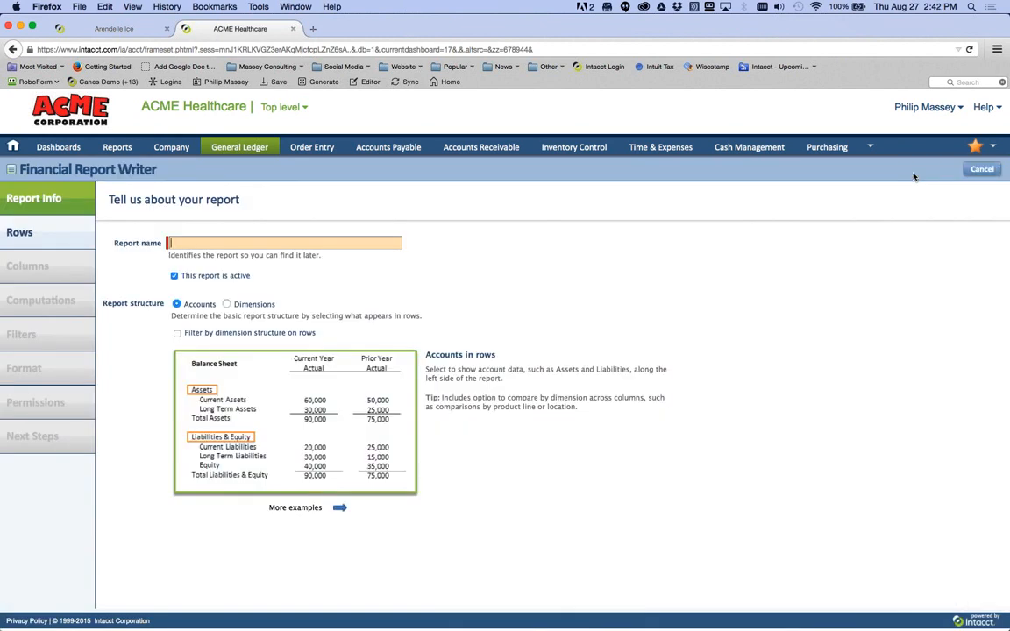
text(IS - Actual Budget YTD LYD)
click(227, 305)
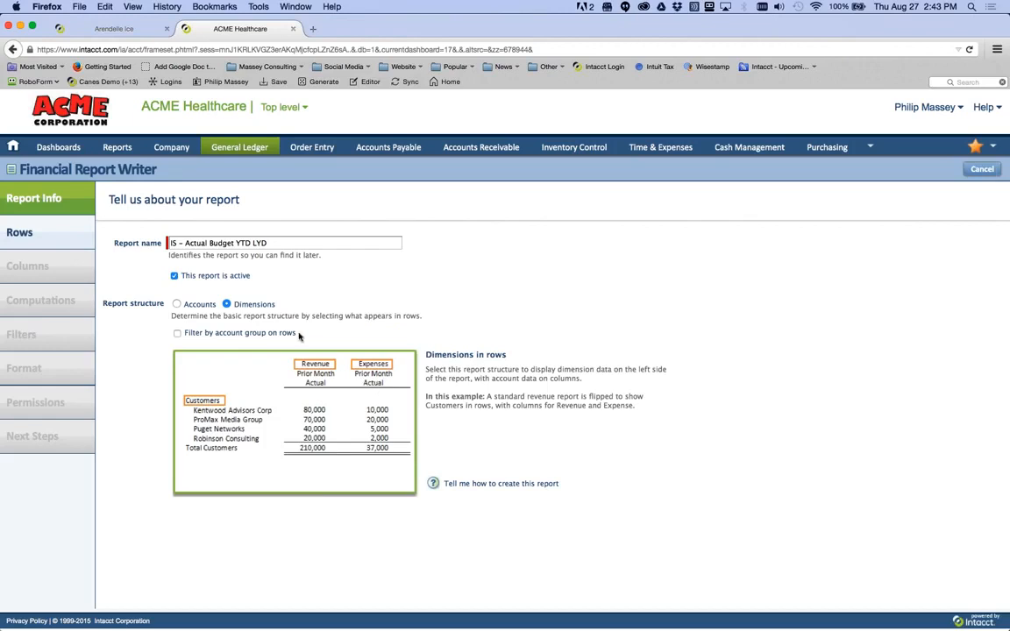
click(177, 333)
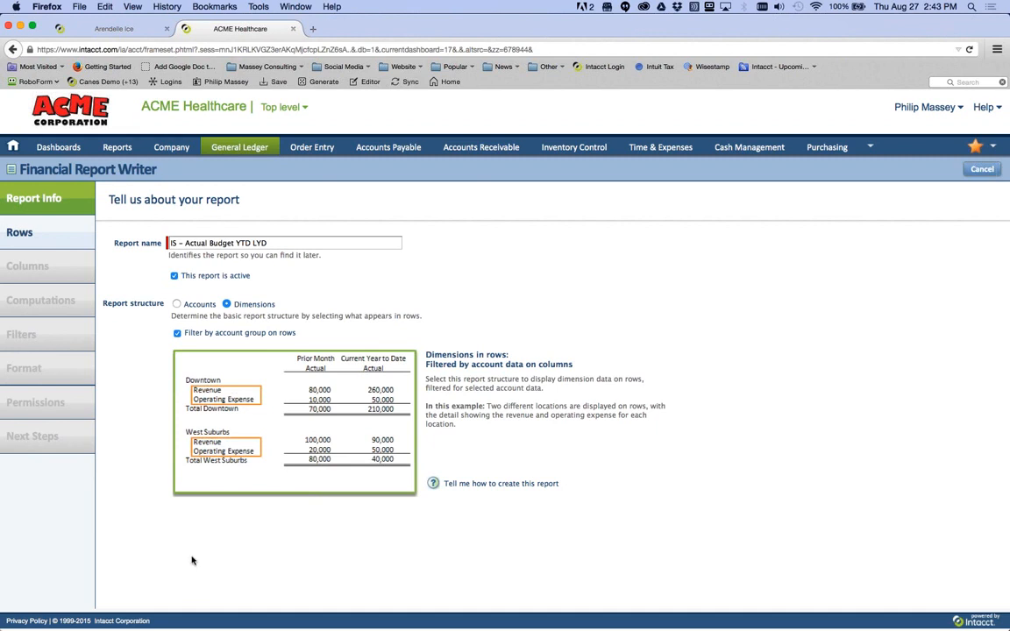
- Switch the structure to Accounts in rows, leaving Filter by dimension structure unticked
click(178, 304)
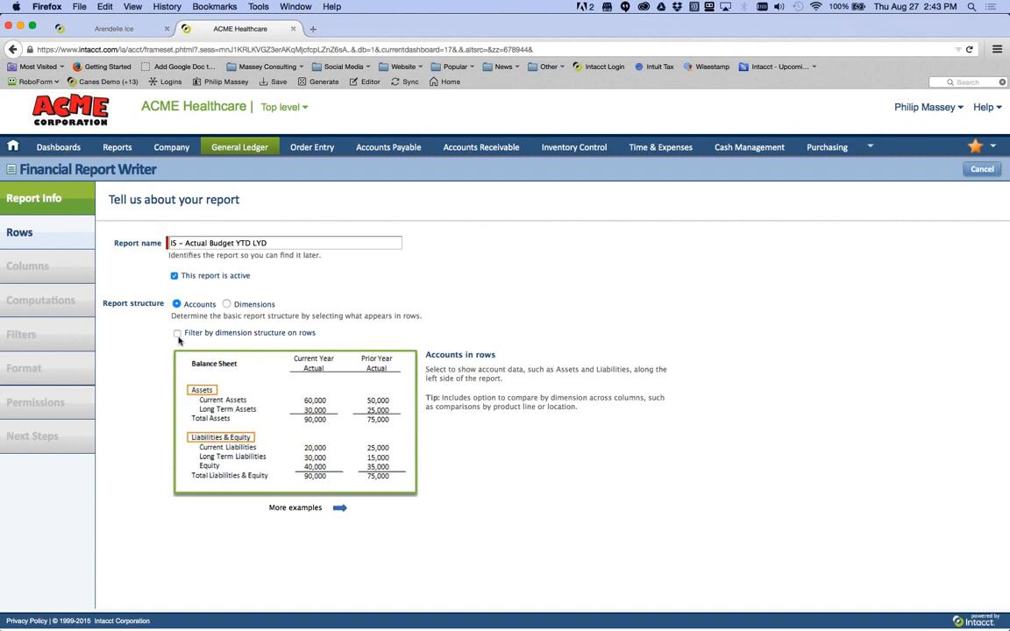
click(177, 333)
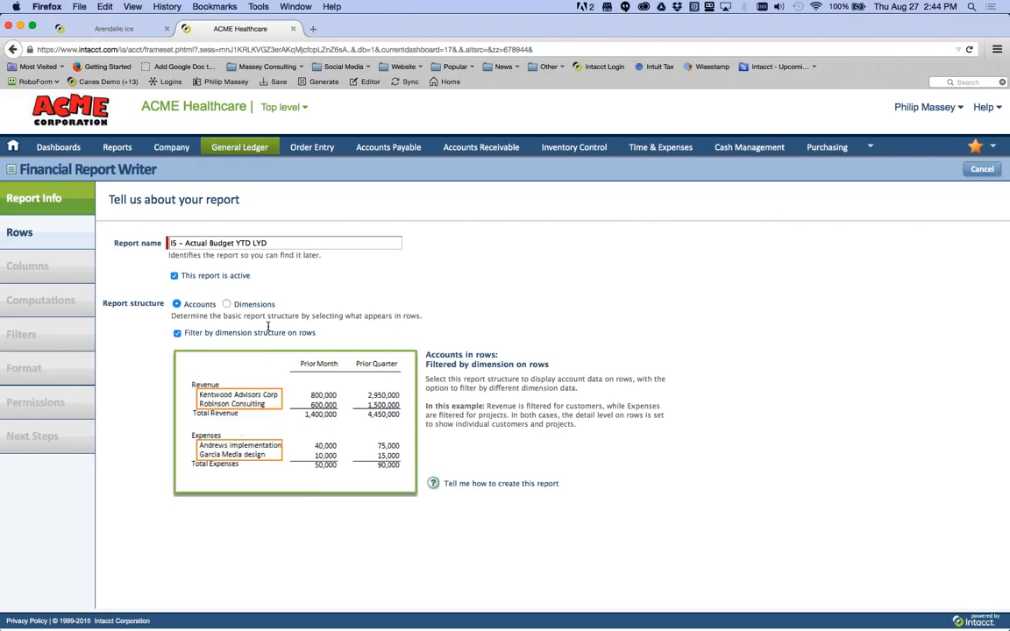
click(177, 333)
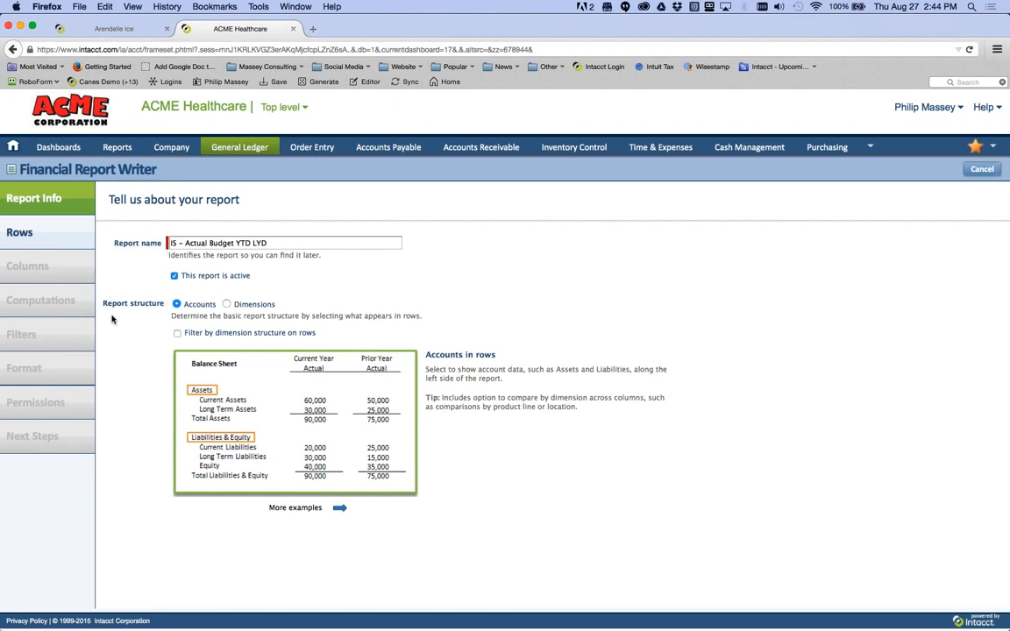
- Go to the Rows page, then open the site in a second browser tab and switch to it
click(40, 242)
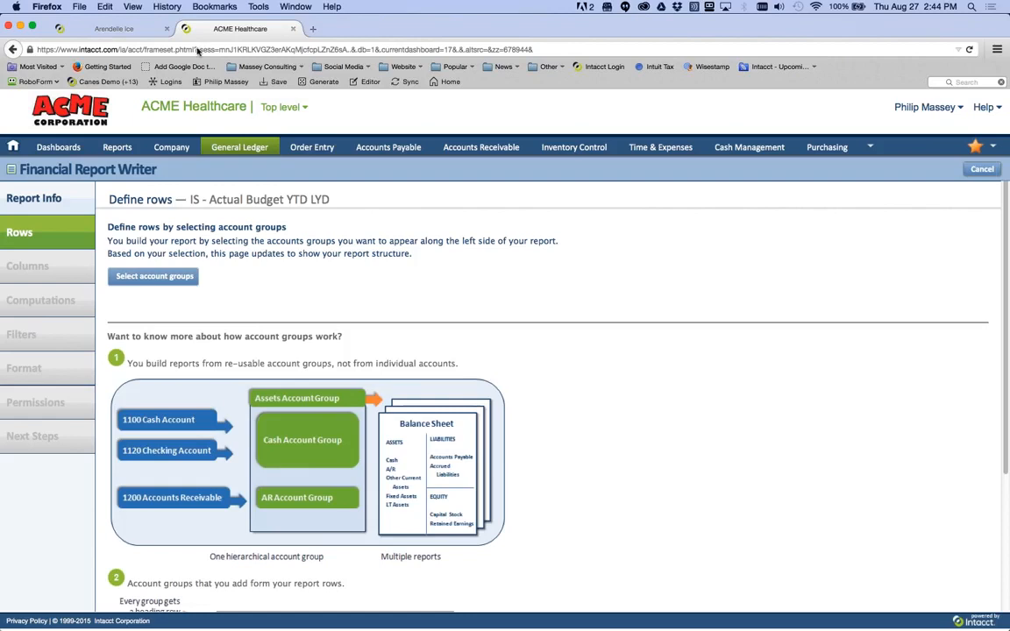
drag(30, 50, 300, 27)
click(343, 32)
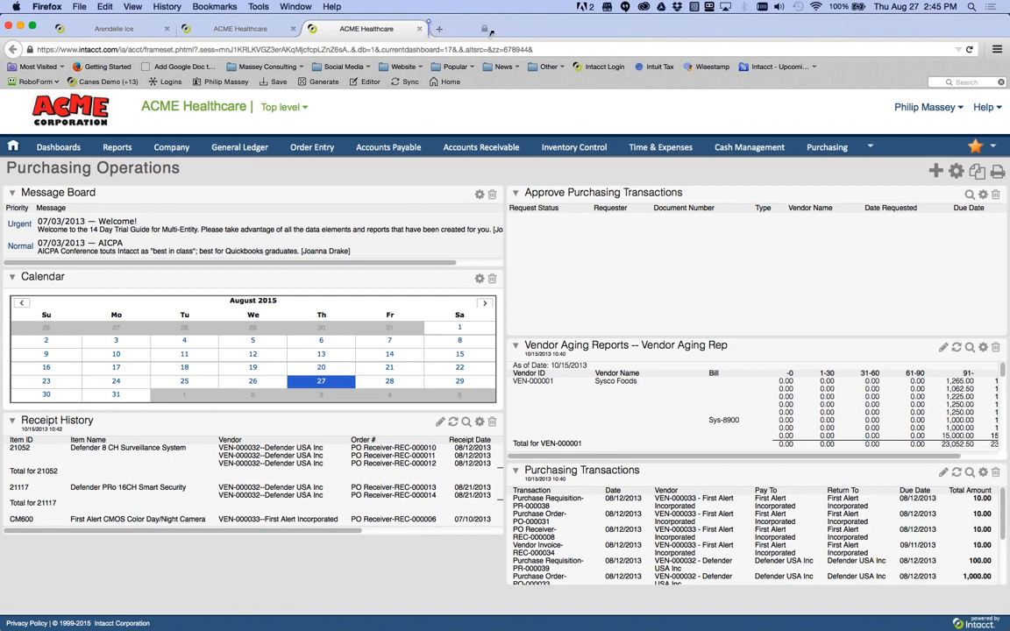
- Open another site tab and flip between the report writer and Purchasing Operations dashboard tabs
drag(490, 31, 484, 33)
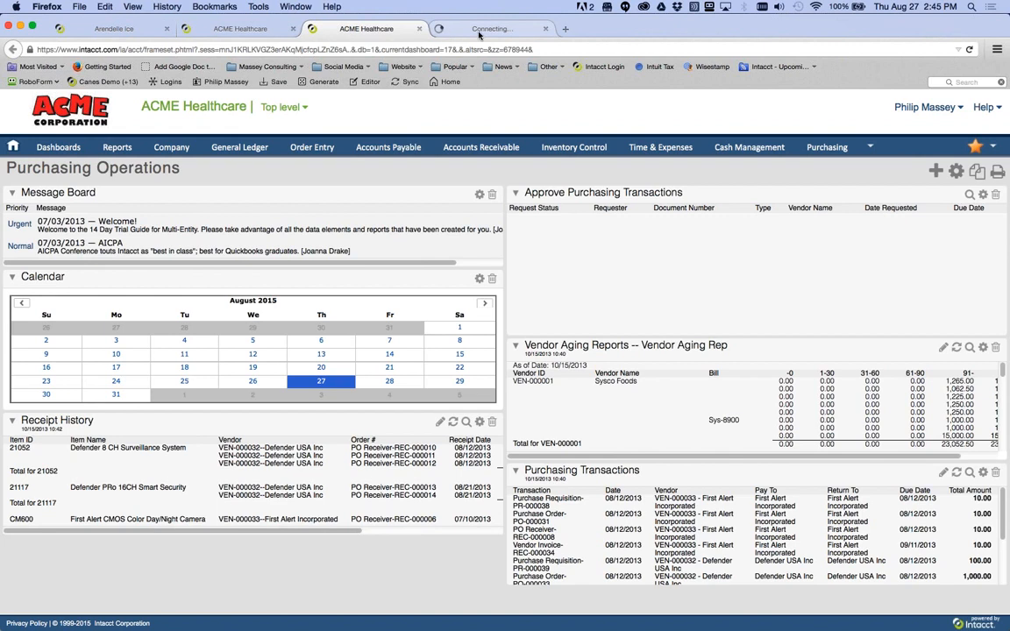
click(479, 35)
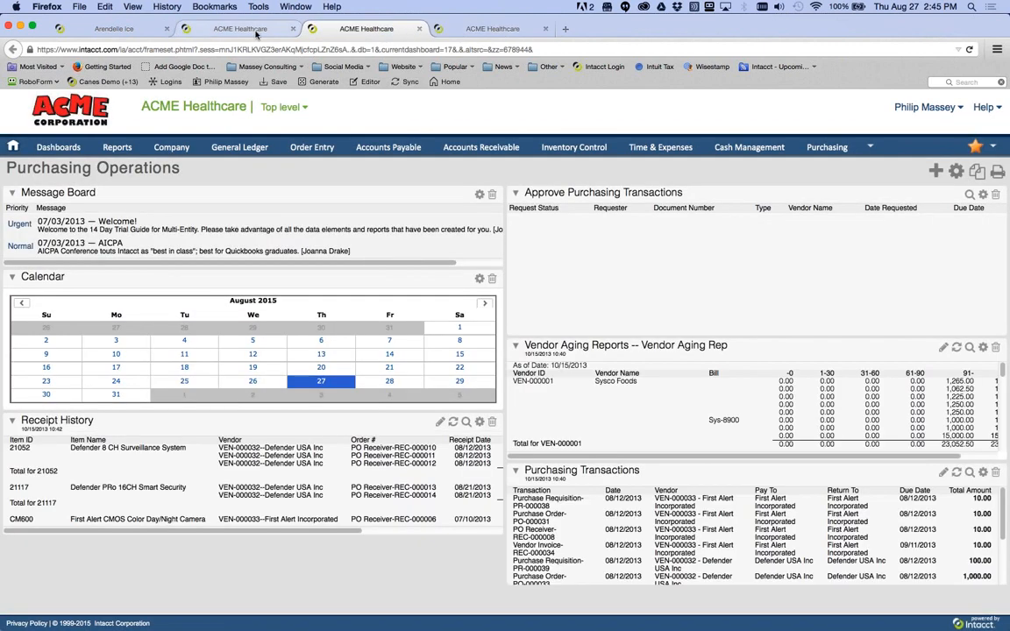
click(240, 29)
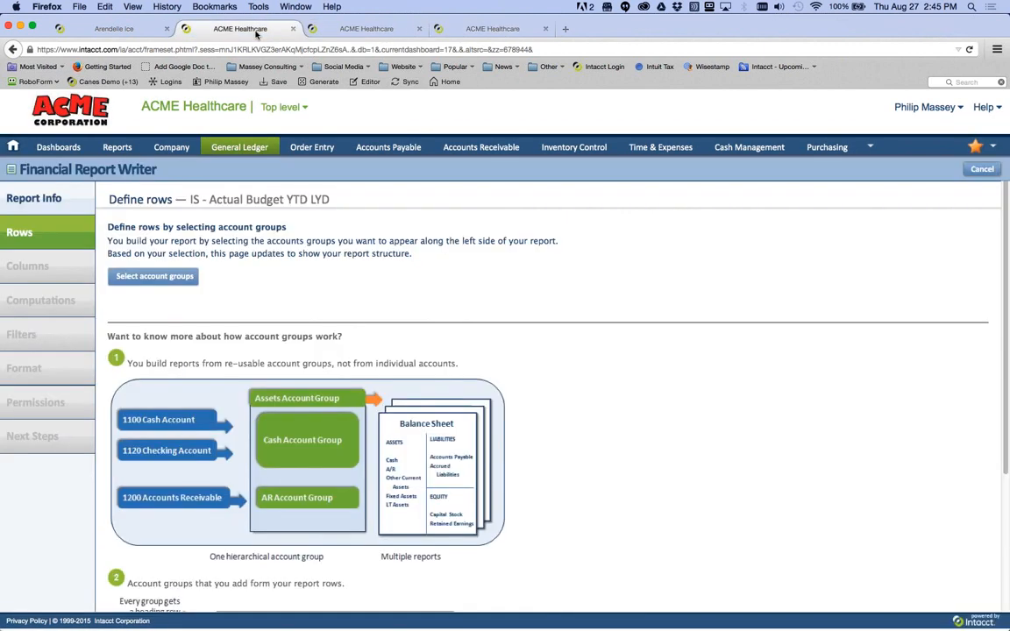
click(383, 33)
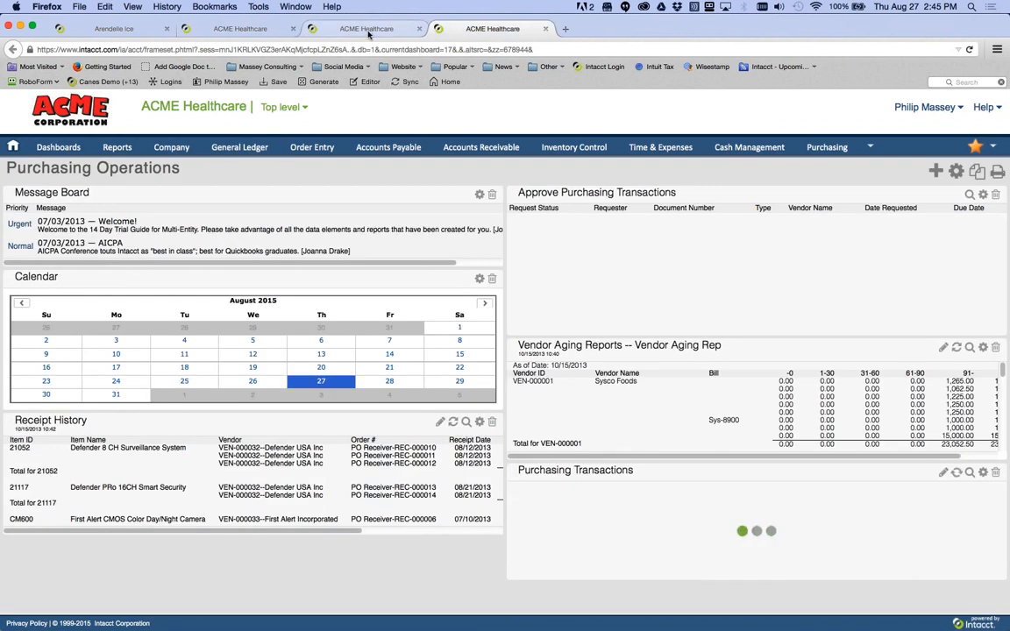
click(241, 33)
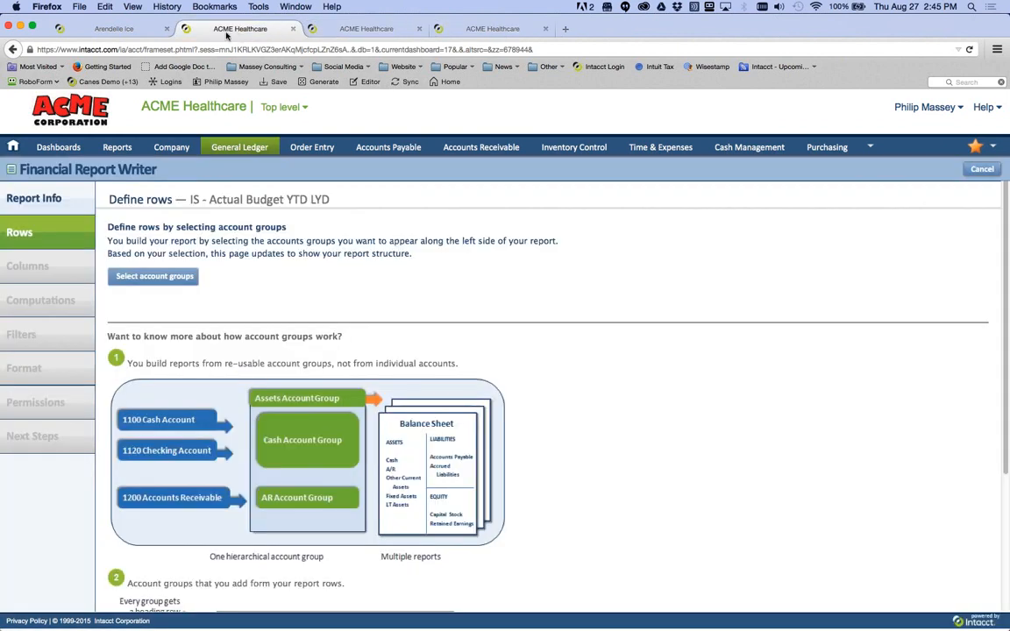
click(382, 29)
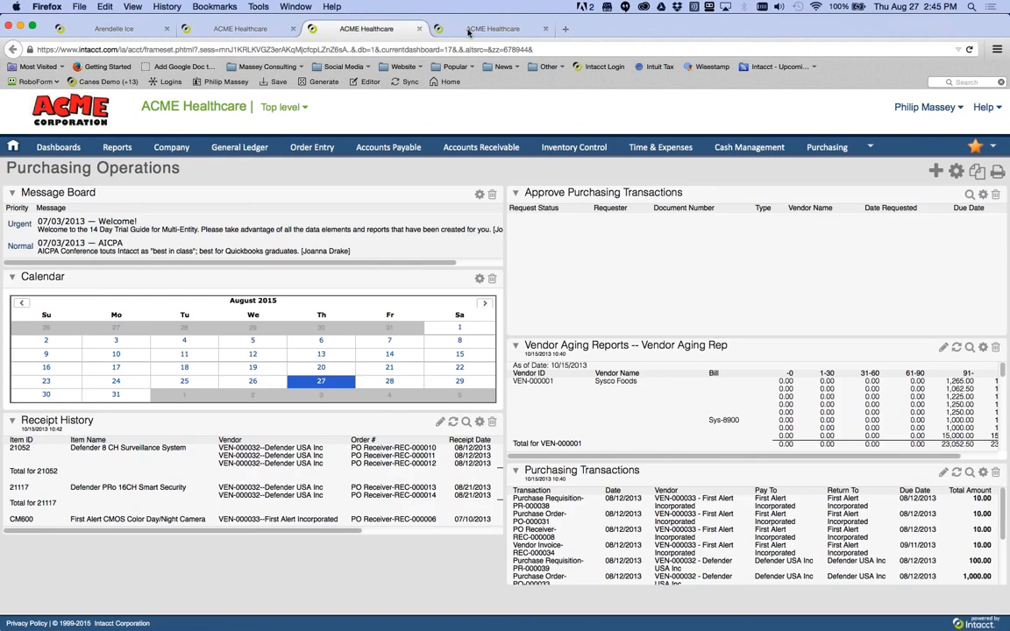
click(247, 29)
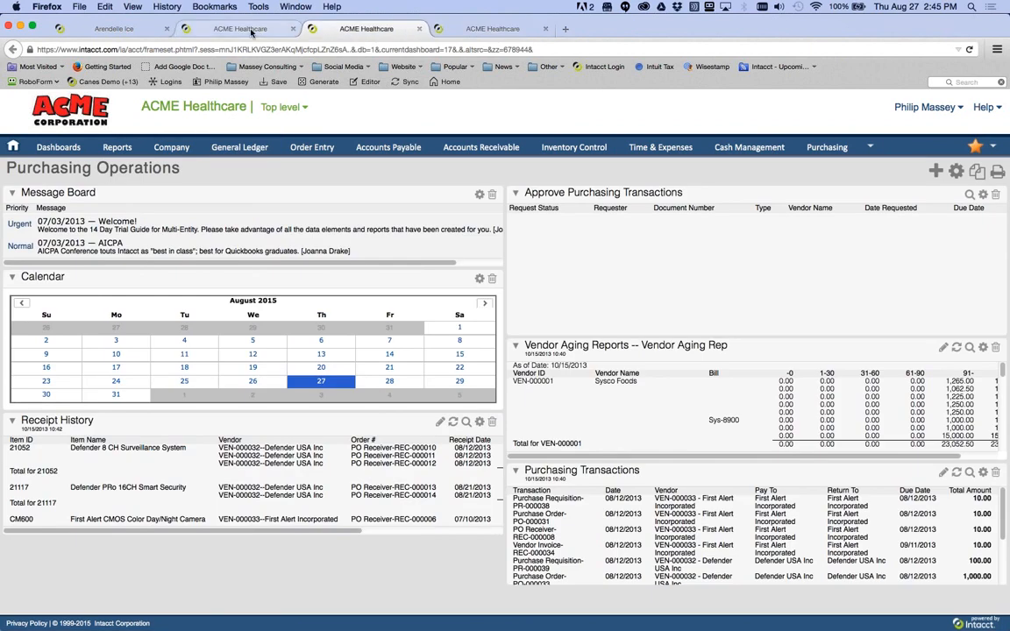
click(378, 30)
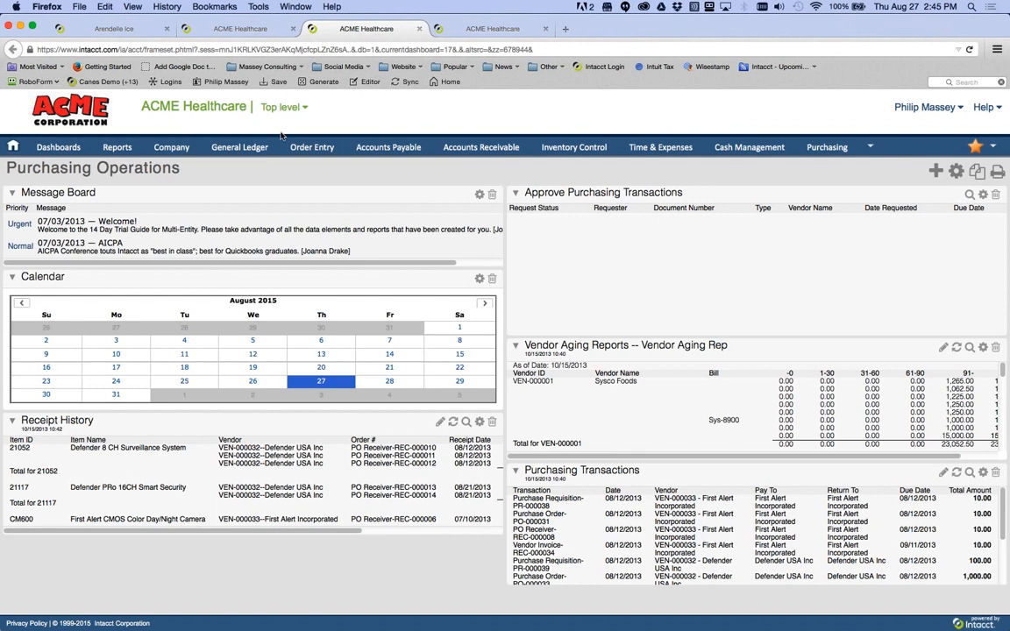
mouse_move(227, 151)
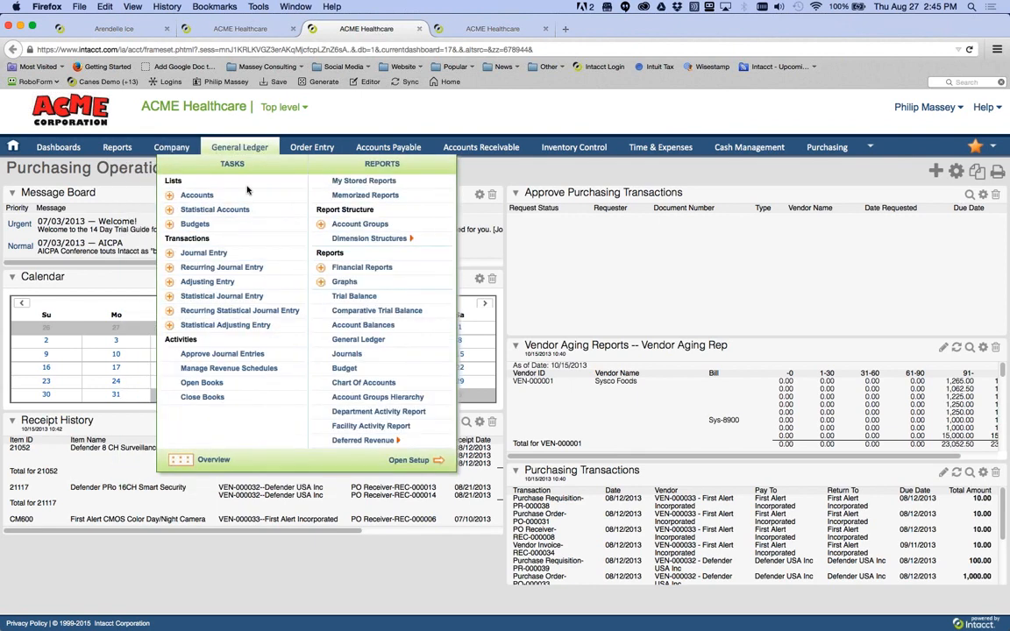
- Open General Ledger Setup > Account Groups to list all 44 account groups
click(402, 459)
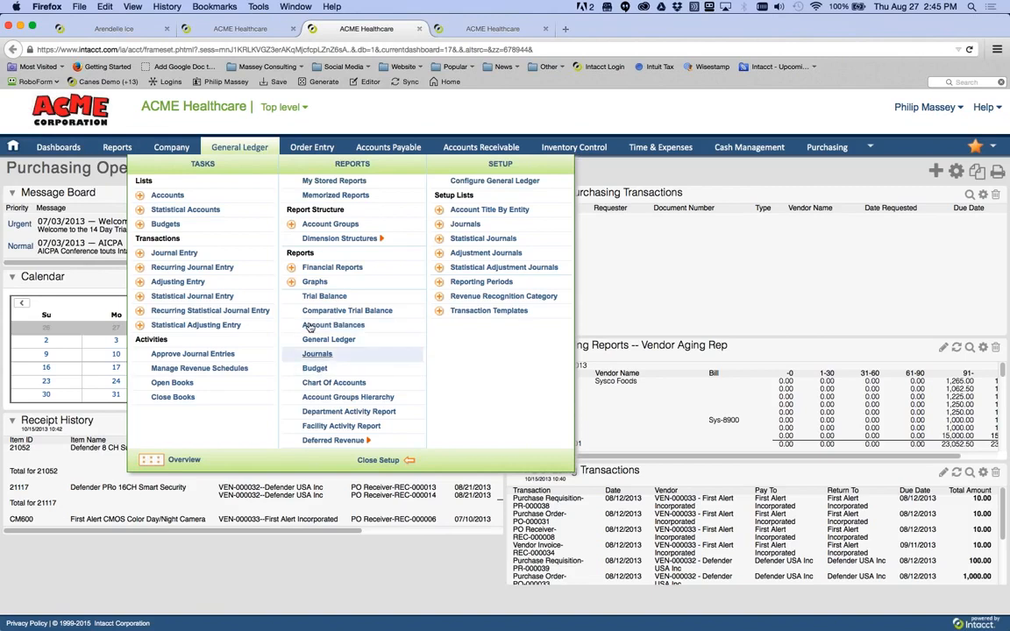
click(319, 224)
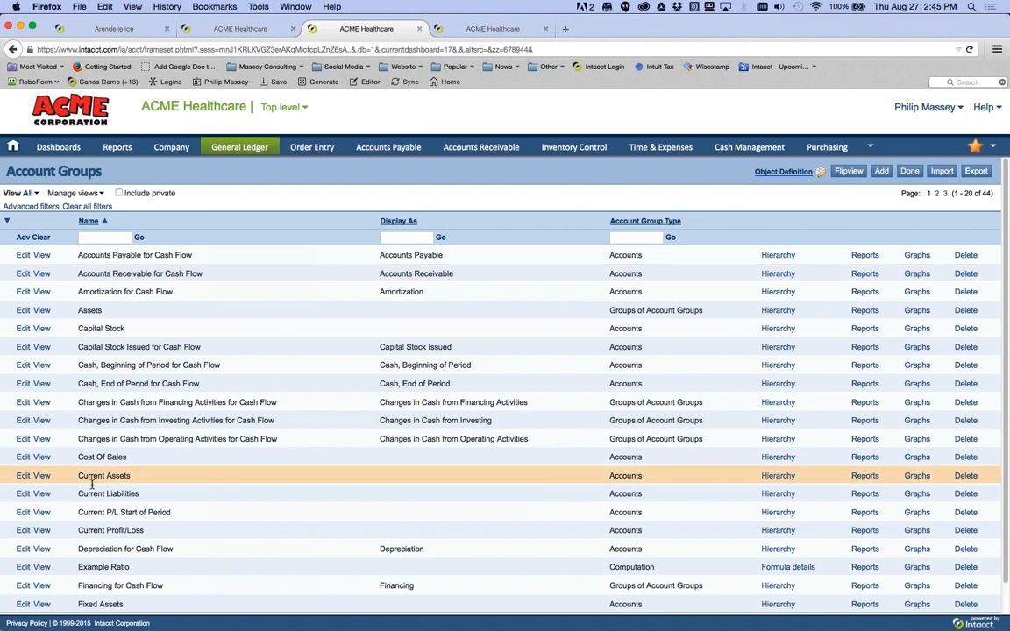
click(23, 480)
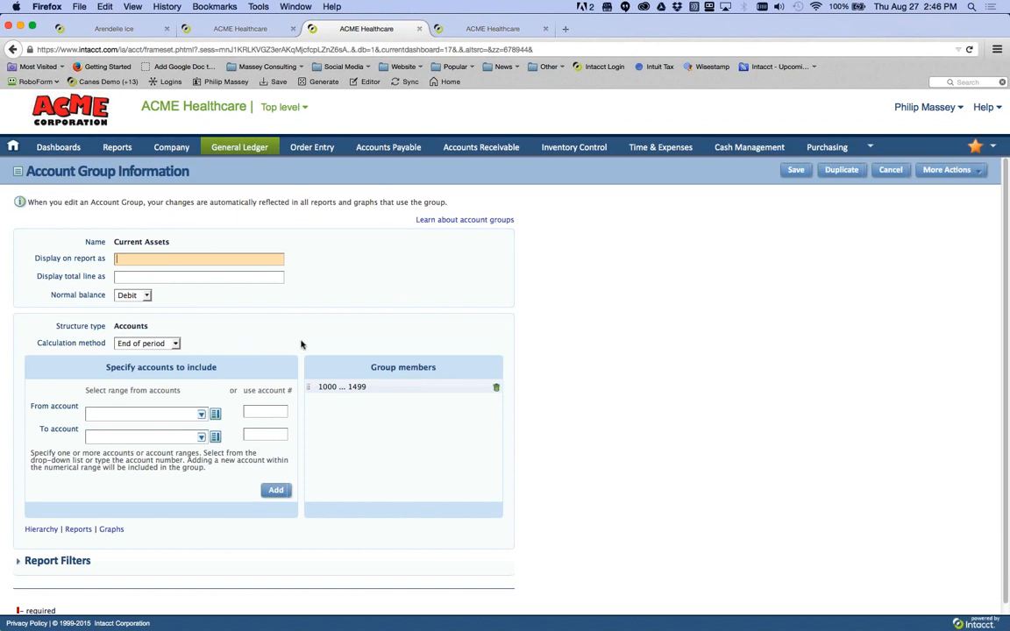
scroll(302, 346, down, 1)
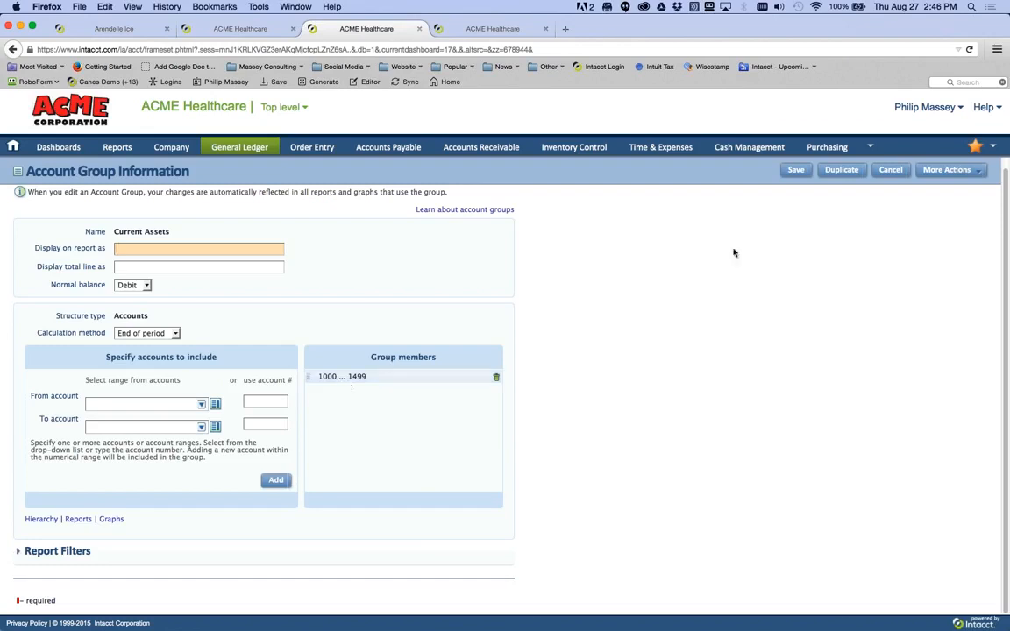
click(887, 170)
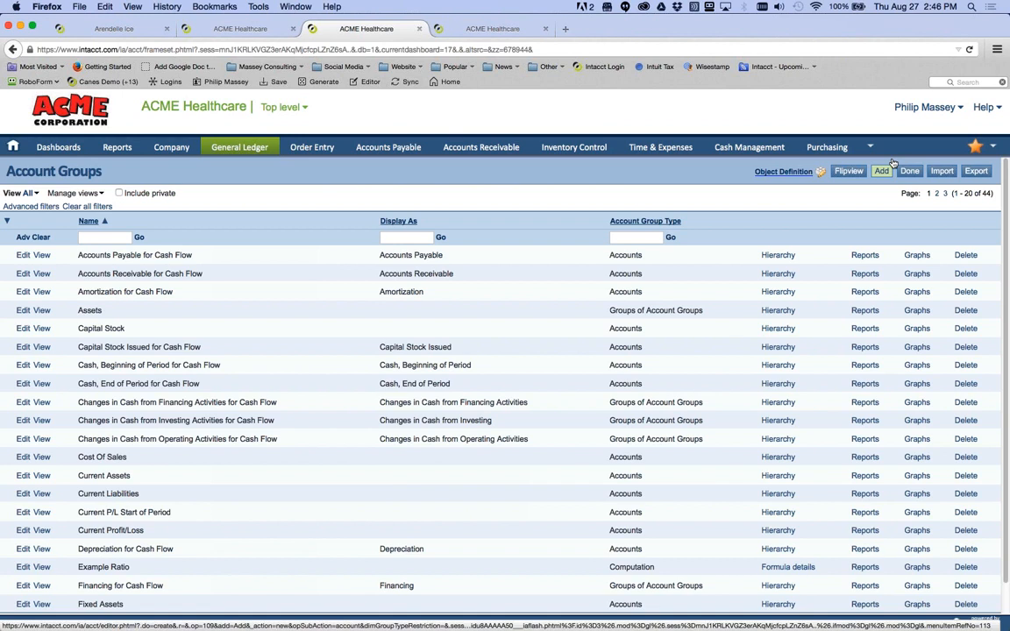
- Start a new account group named 'Cash and Cash Equivalents' with auto-filled labels
click(886, 172)
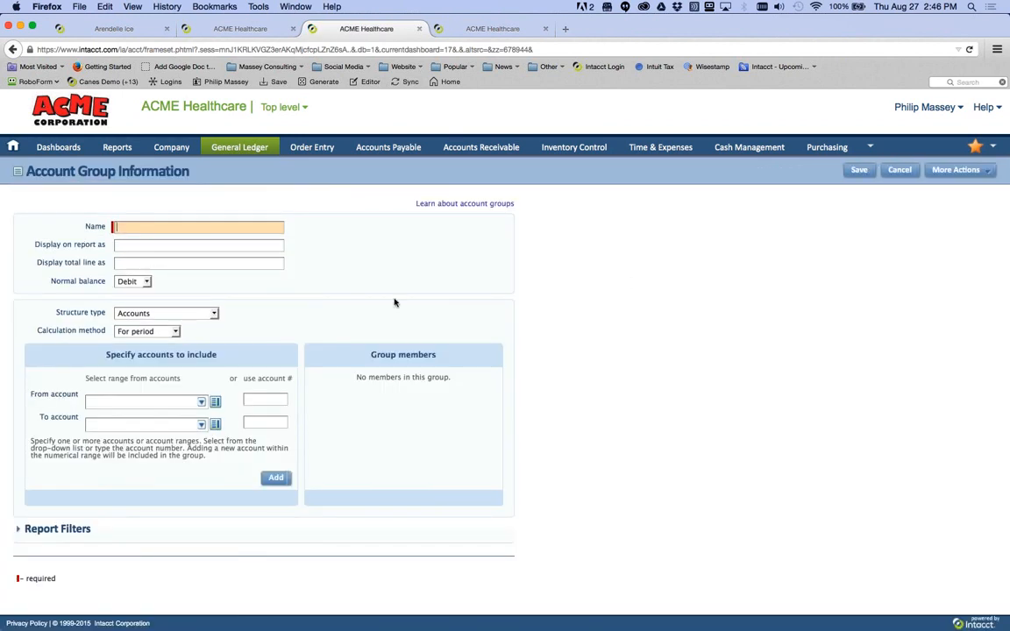
click(215, 315)
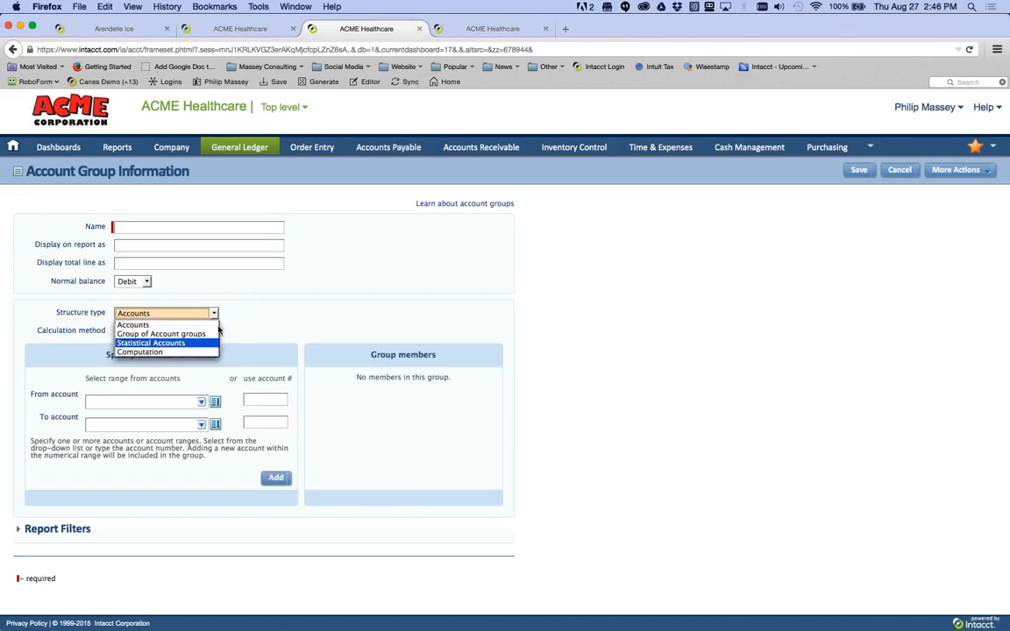
click(239, 308)
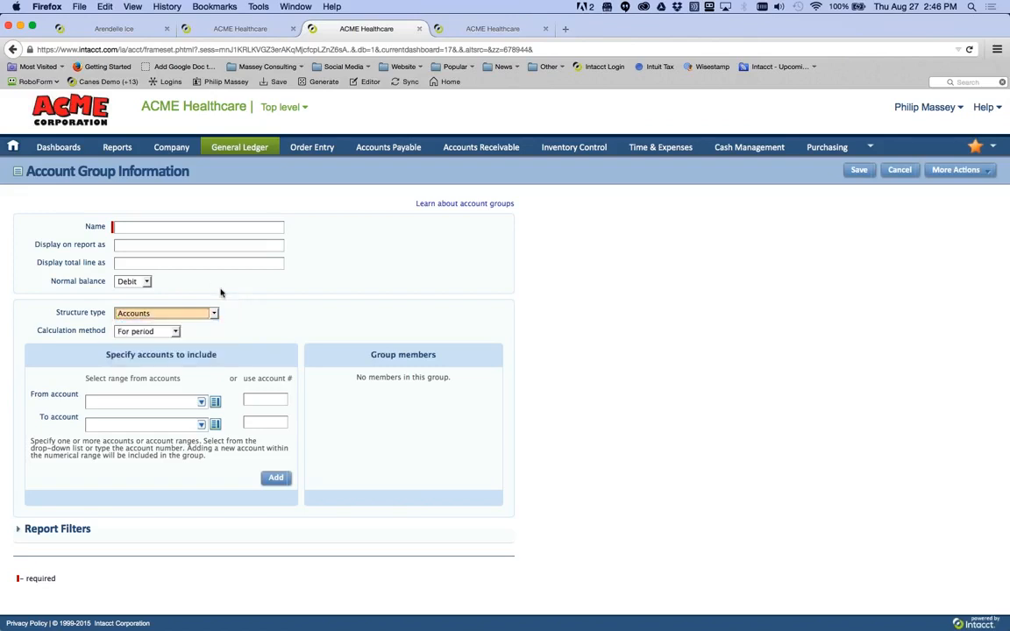
click(167, 231)
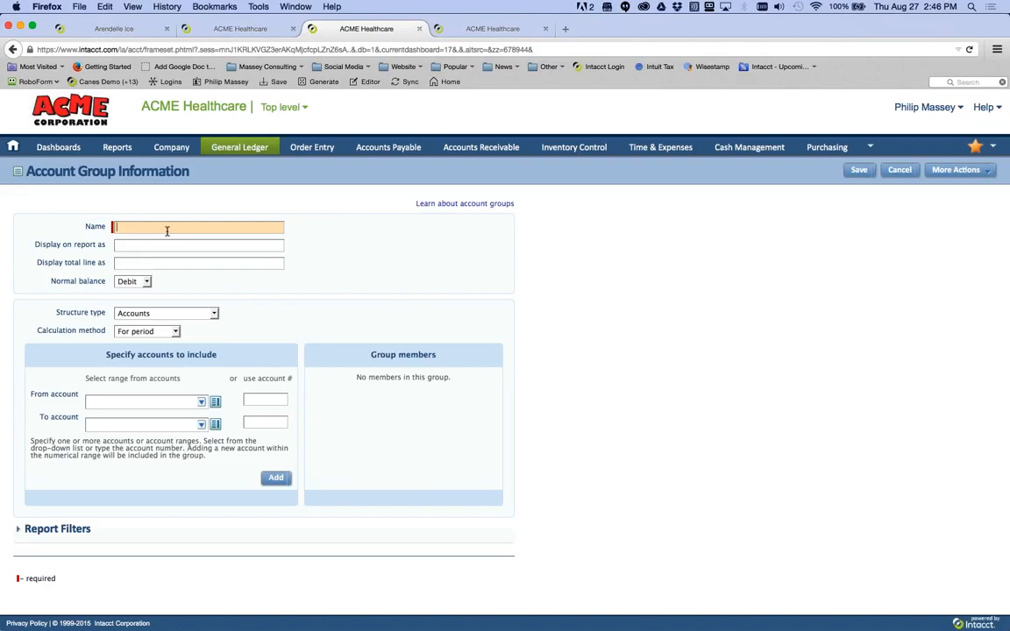
text(Cash and Cash Equivalents)
key(Tab)
key(Tab)
key(Tab)
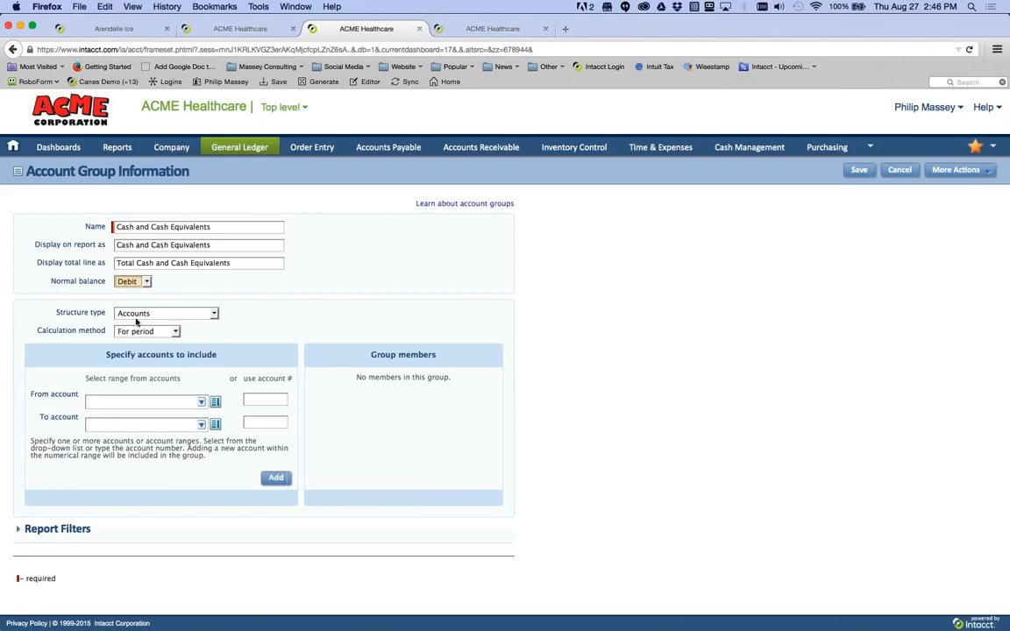
- Keep Accounts as the structure type, leaving the group drafted unsaved
click(214, 314)
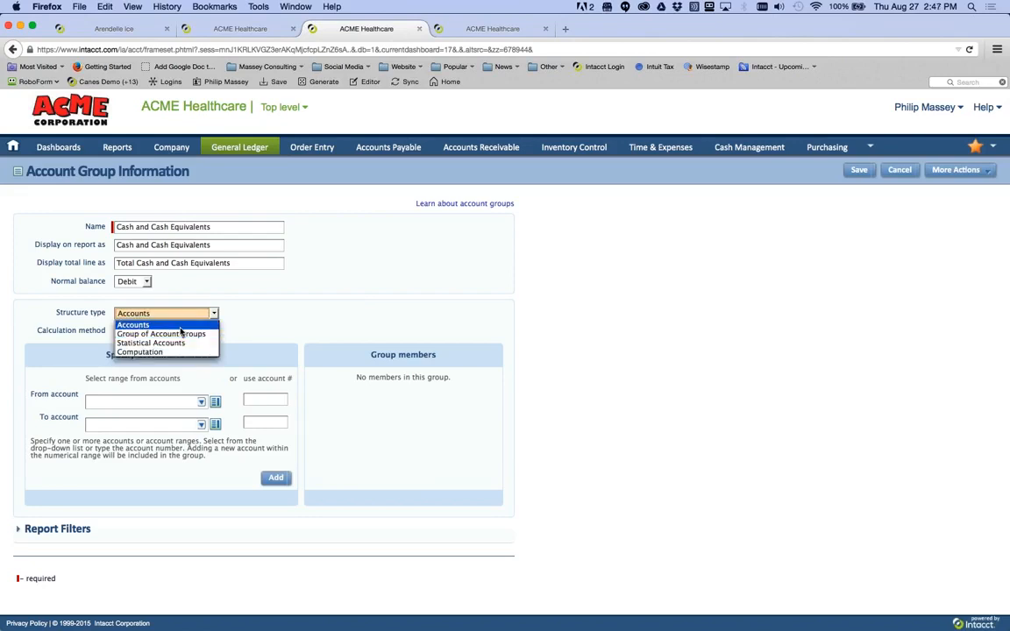
click(226, 326)
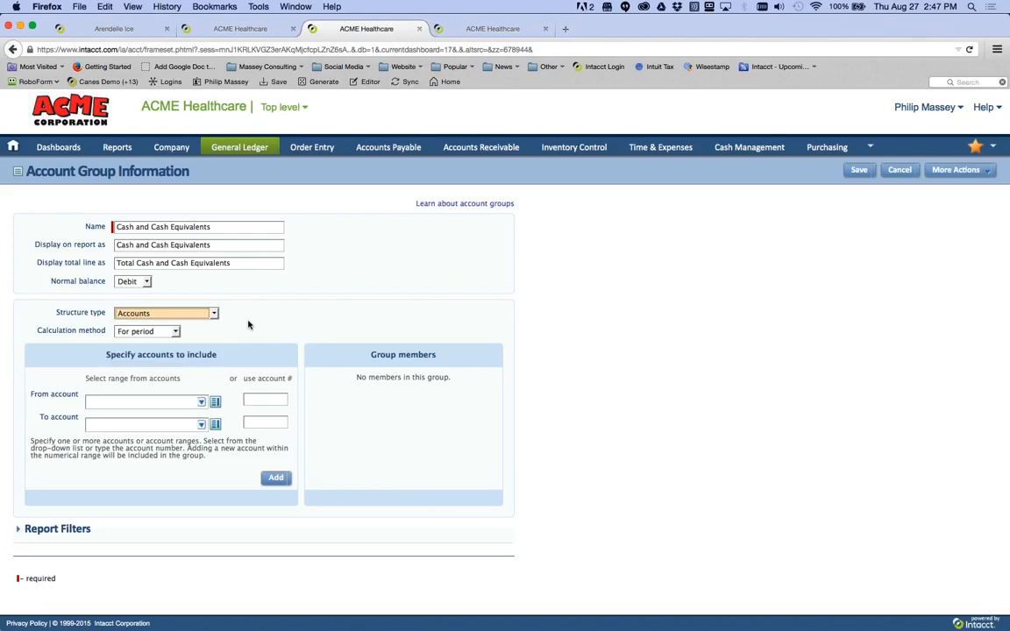
click(201, 402)
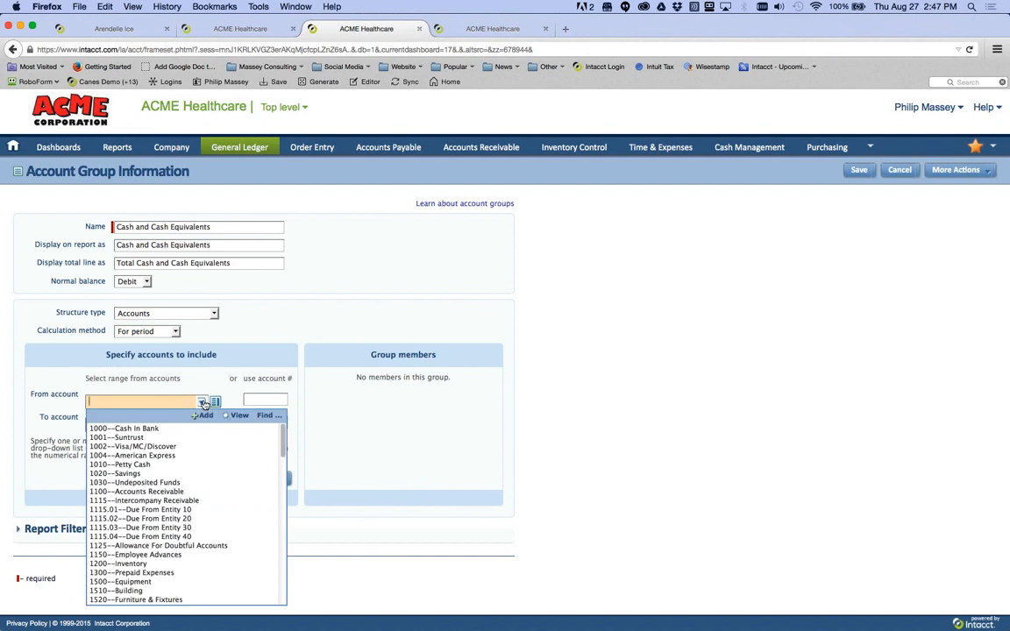
click(215, 314)
click(215, 313)
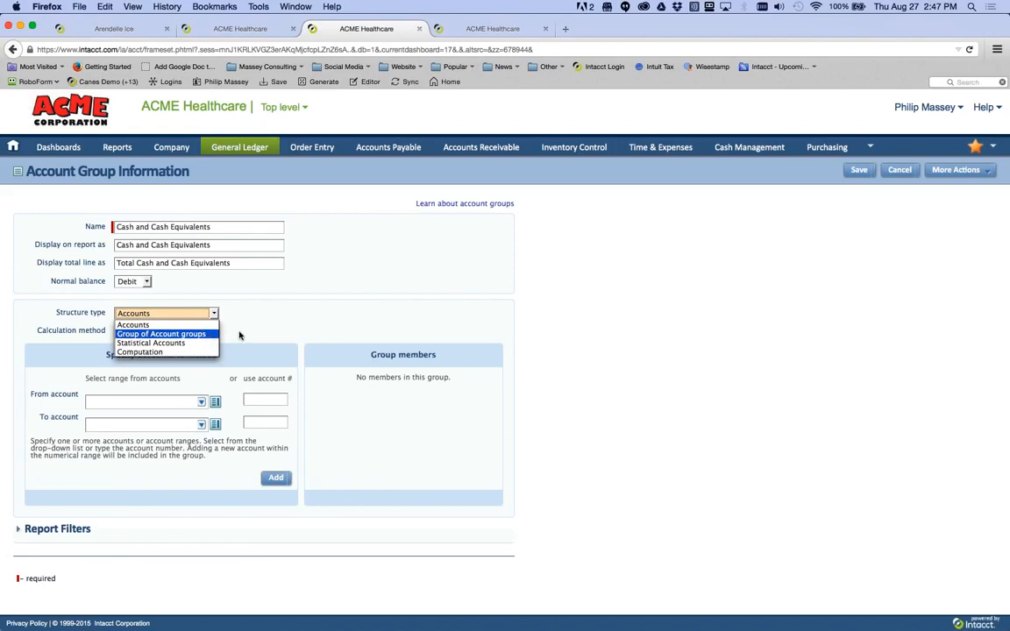
click(240, 335)
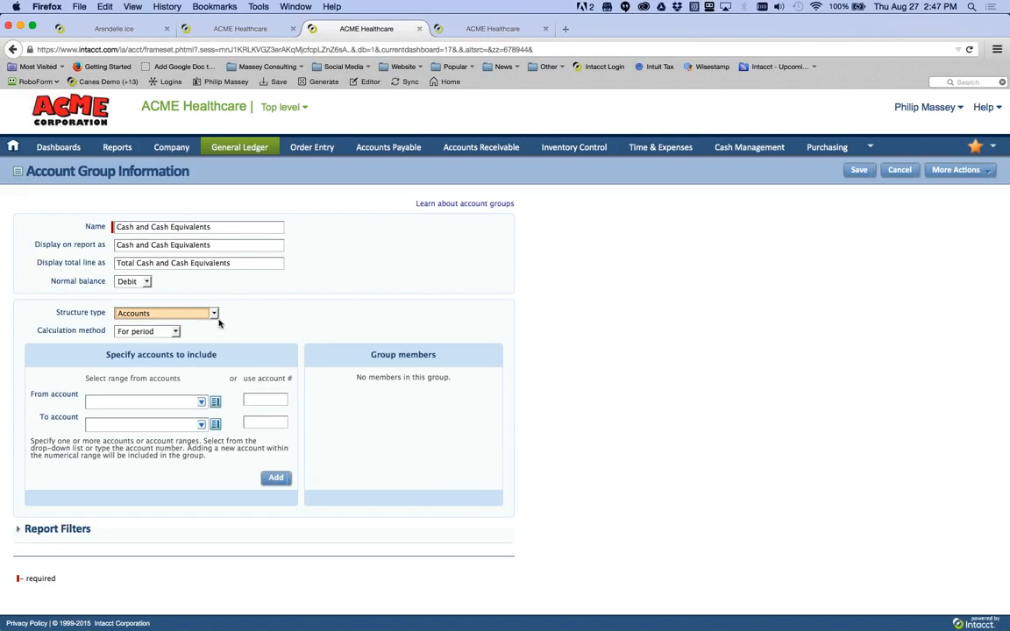
click(214, 315)
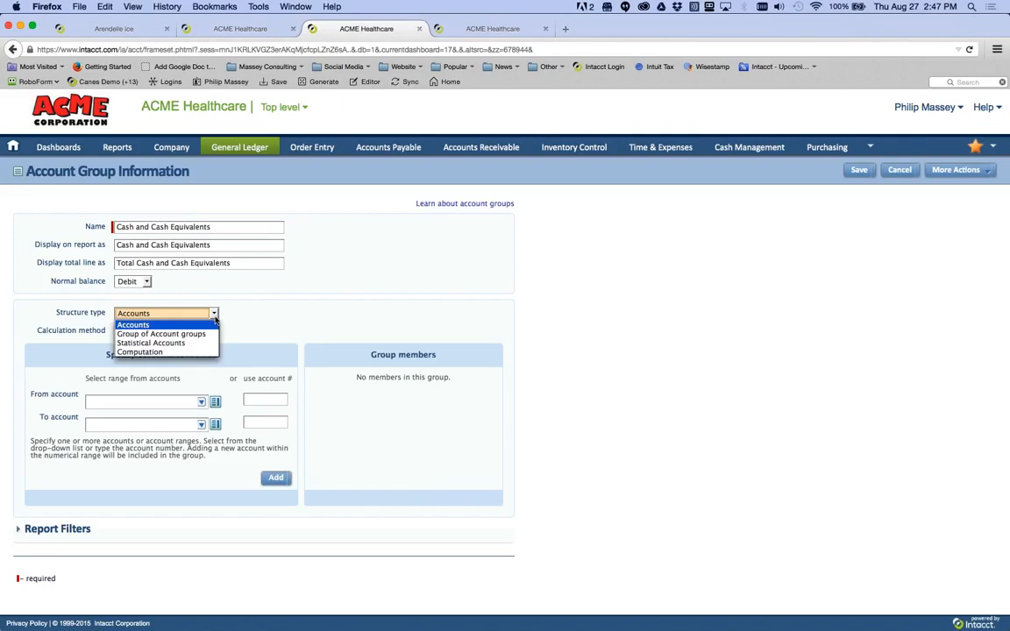
click(377, 290)
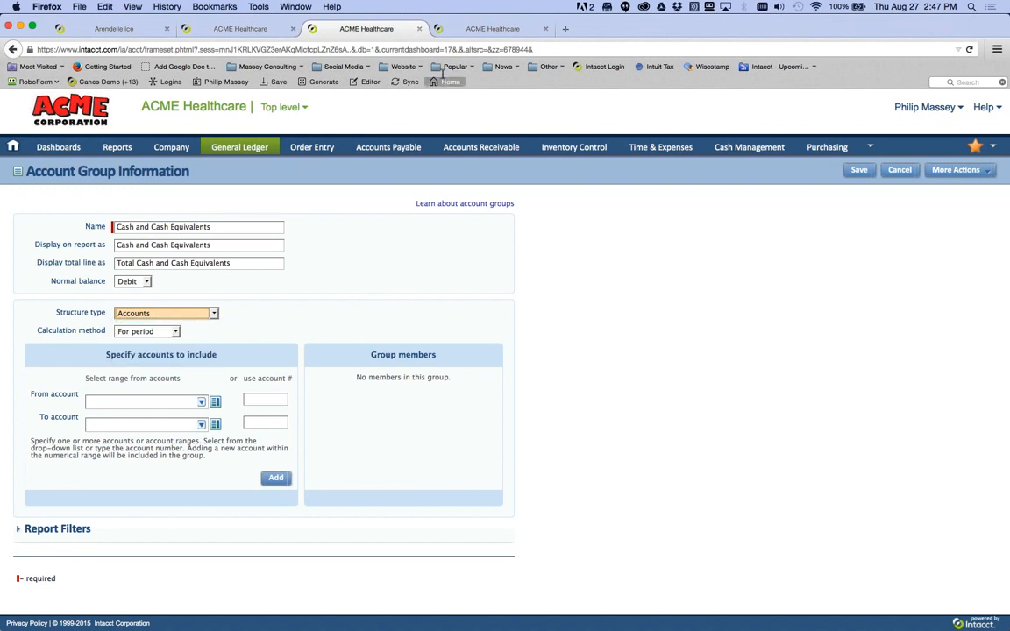
click(482, 29)
- Edit account 1000 Cash In Bank from the ACME Healthcare chart of accounts
click(240, 149)
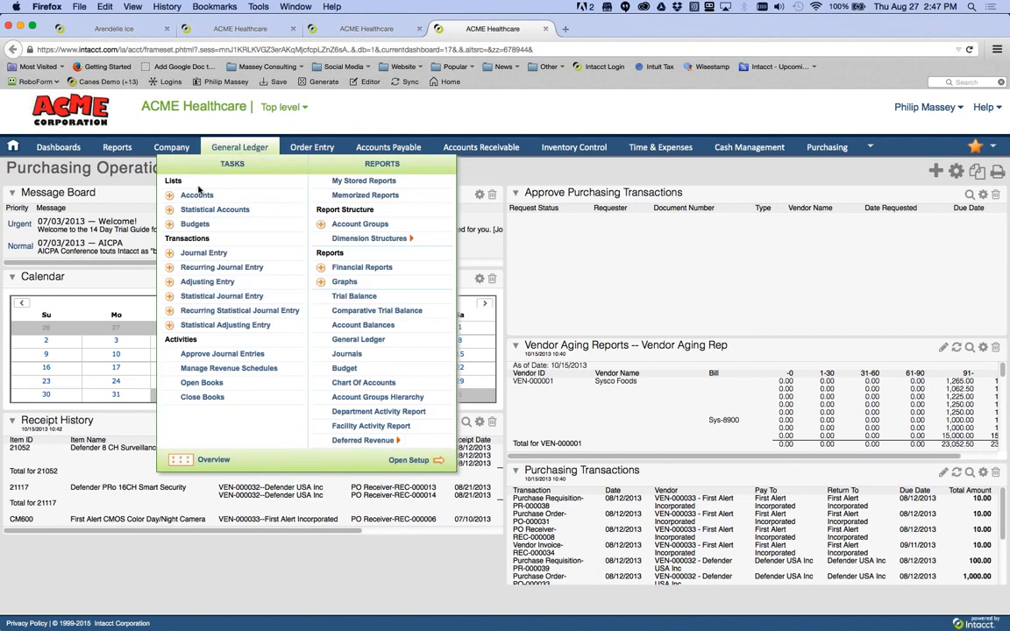
click(197, 195)
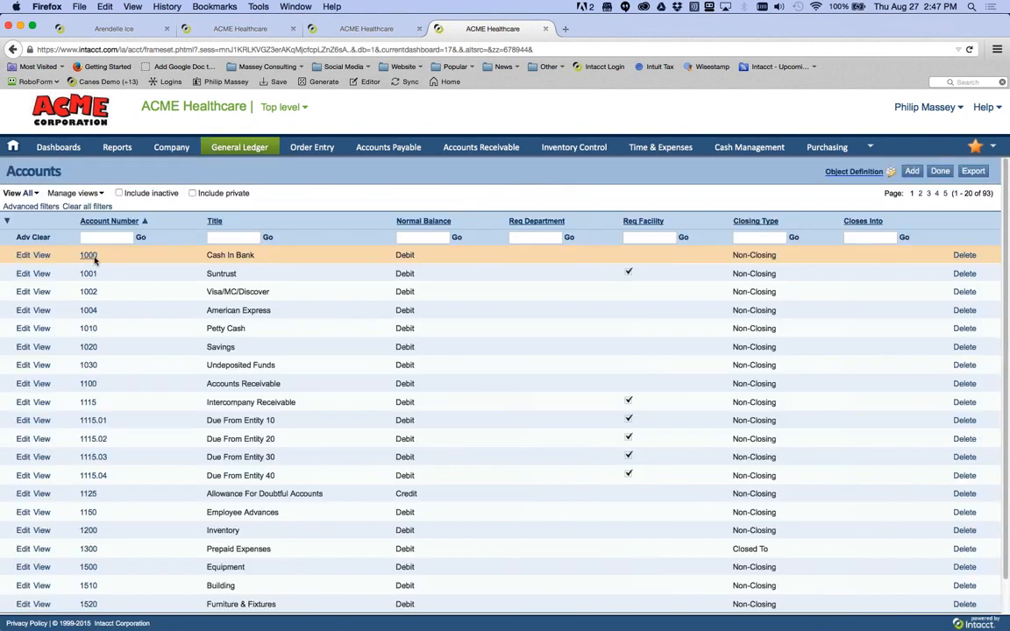
click(91, 256)
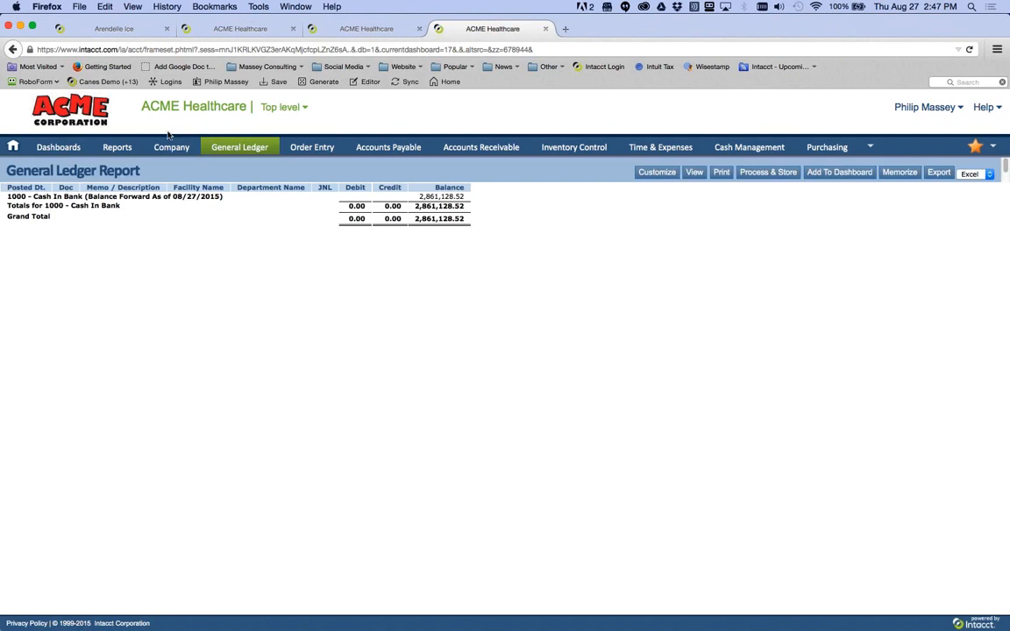
click(14, 50)
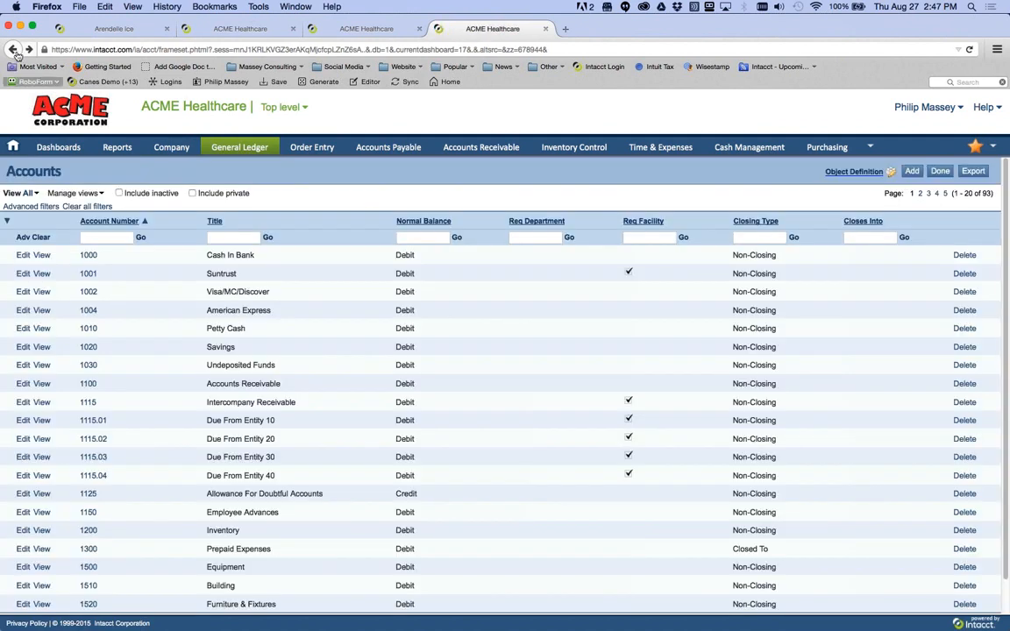
click(23, 254)
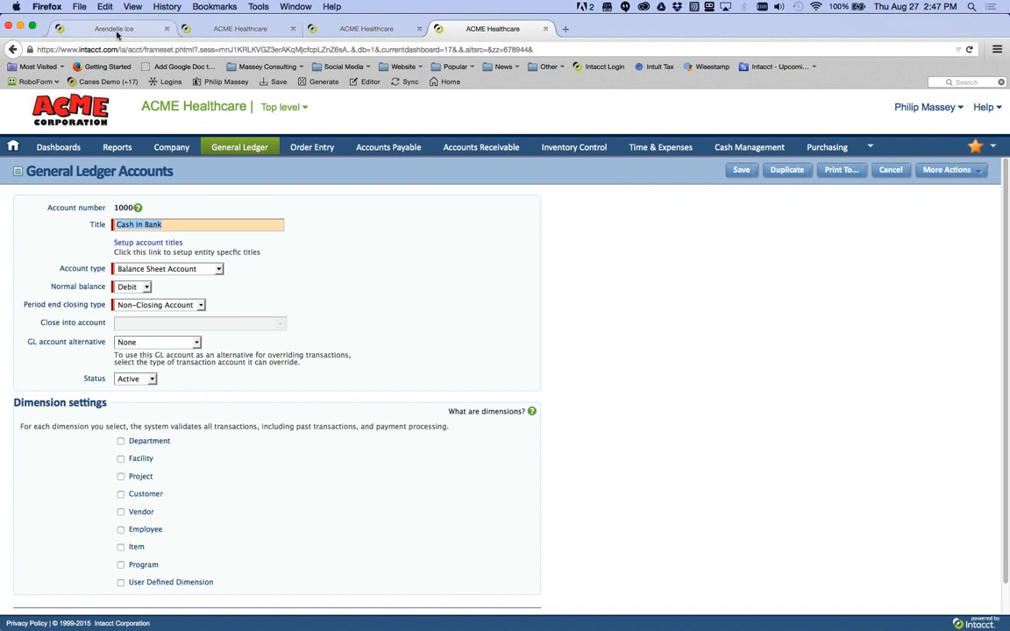
click(116, 29)
mouse_move(171, 151)
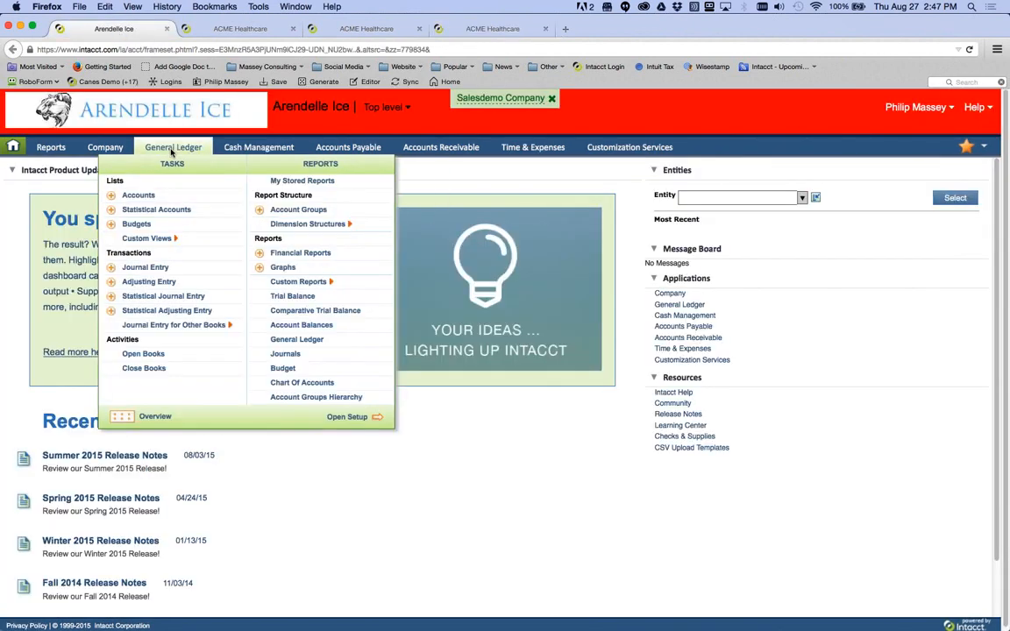
click(144, 198)
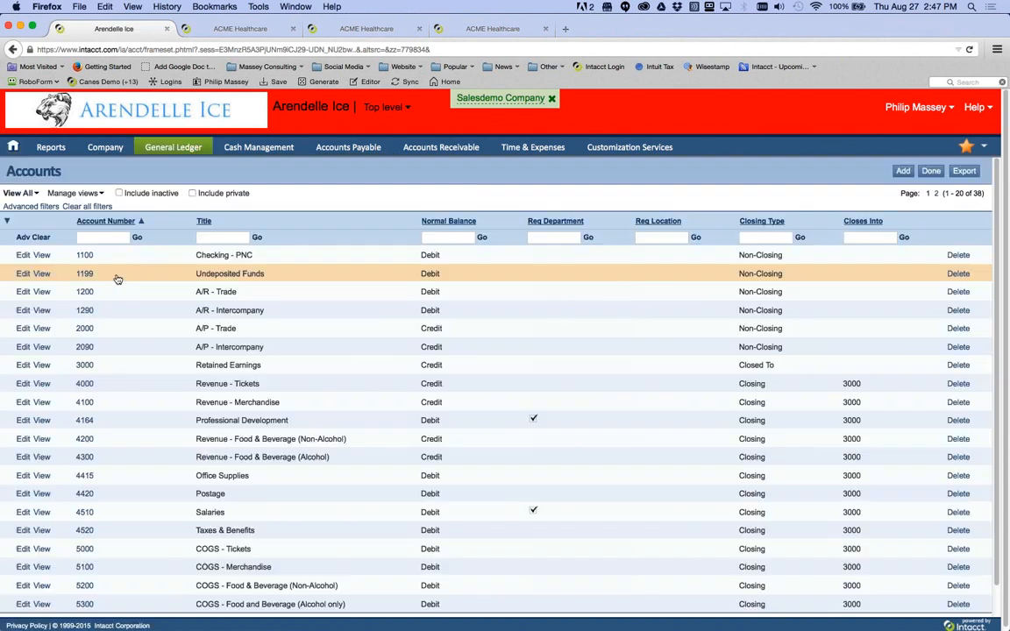
click(22, 255)
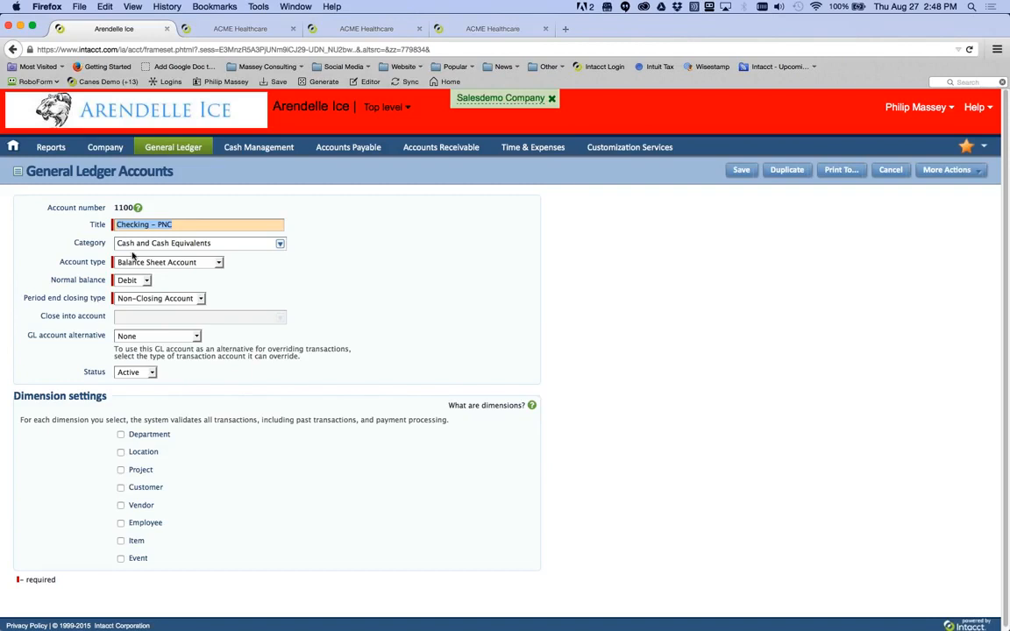
click(493, 29)
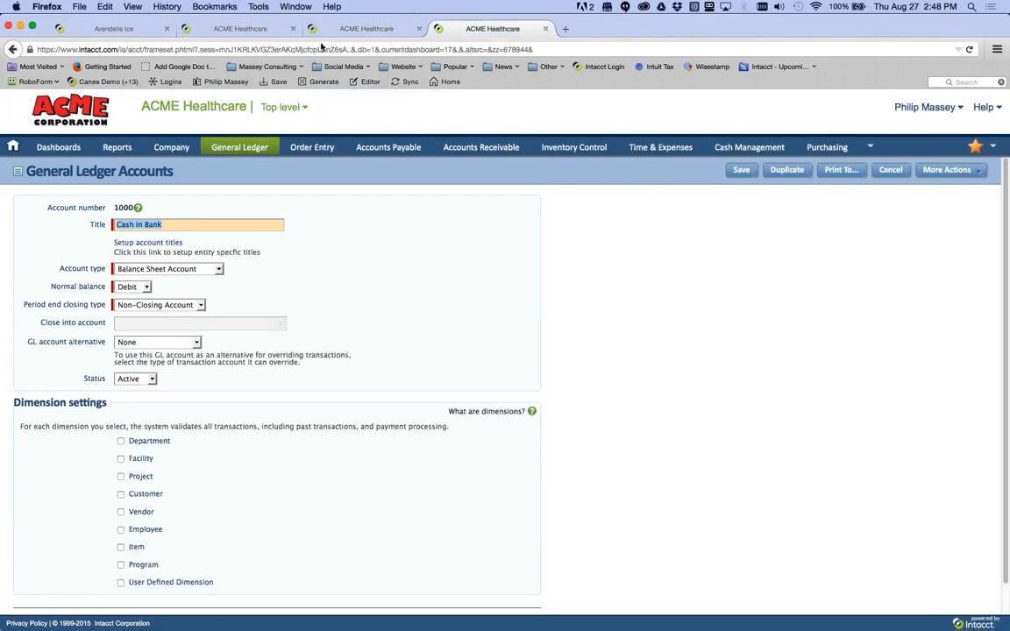
click(126, 30)
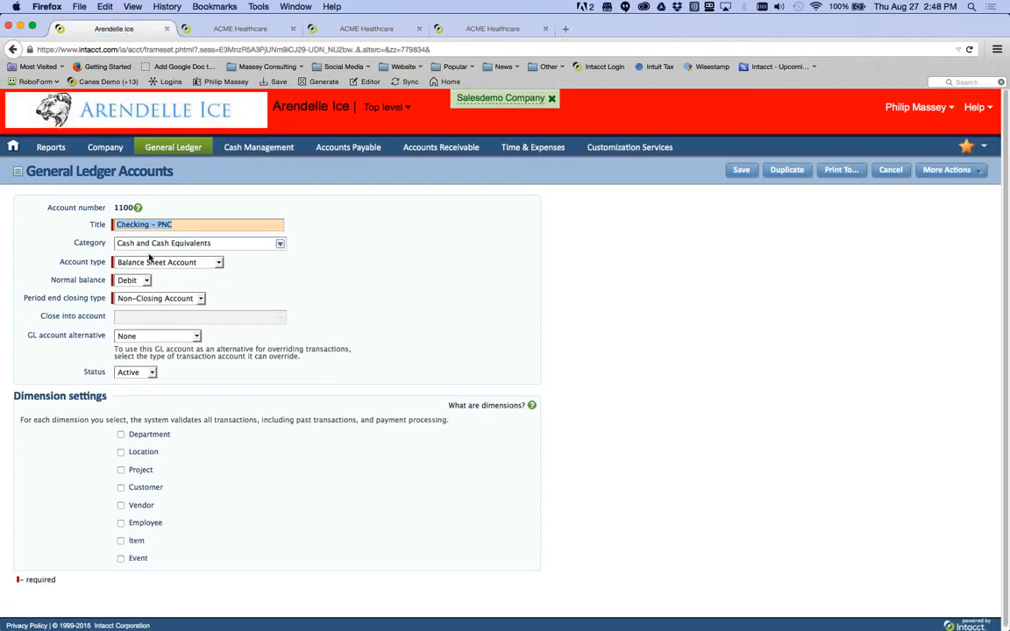
- Browse its categories, keeping Cash and Cash Equivalents, then return to the account group form
click(281, 244)
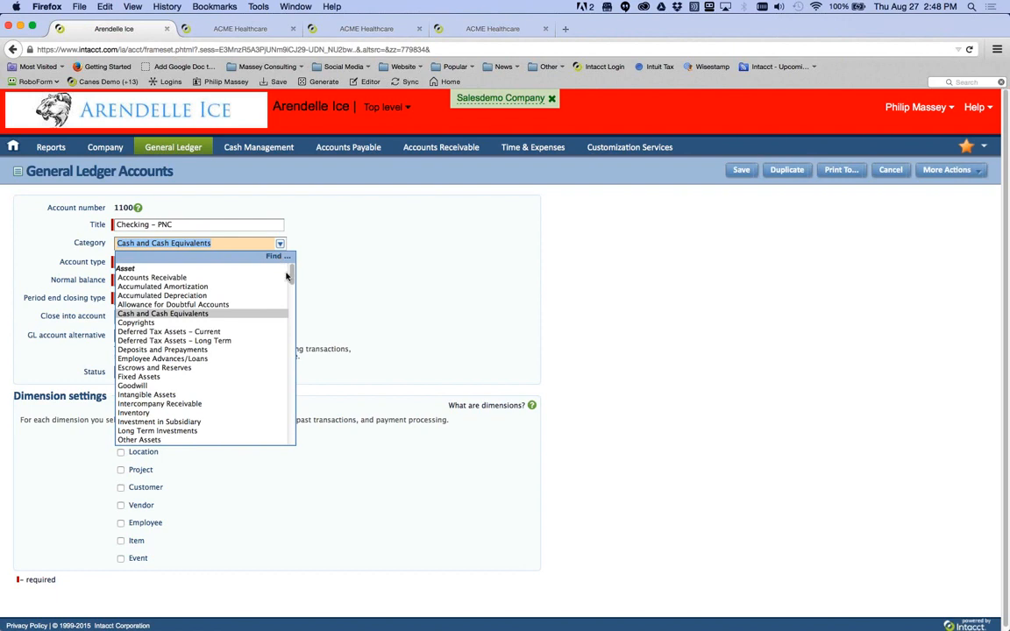
drag(292, 277, 292, 444)
scroll(263, 345, up, 20)
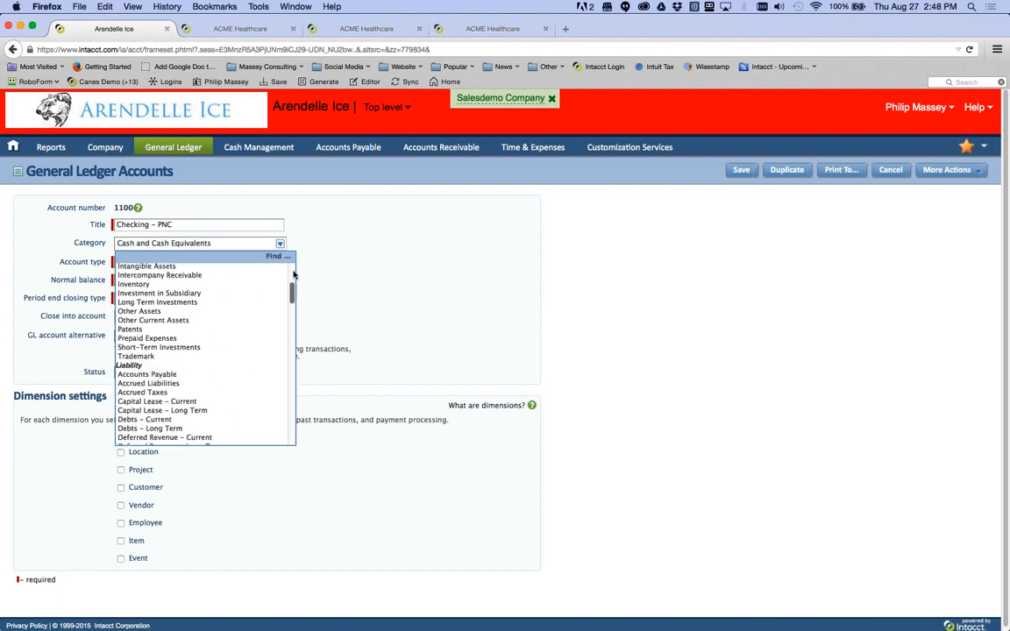
click(379, 285)
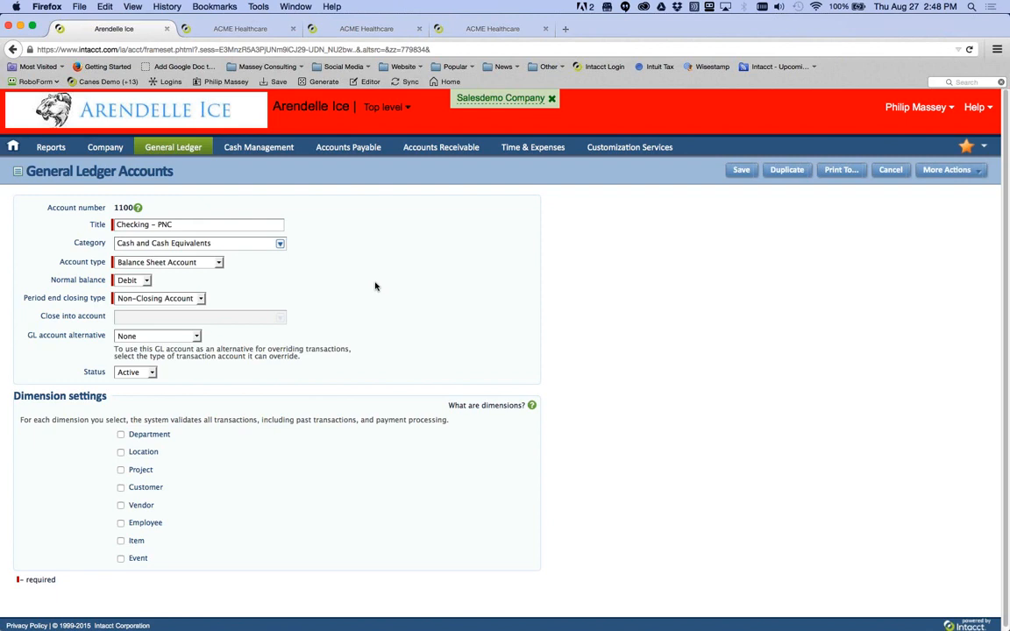
click(385, 33)
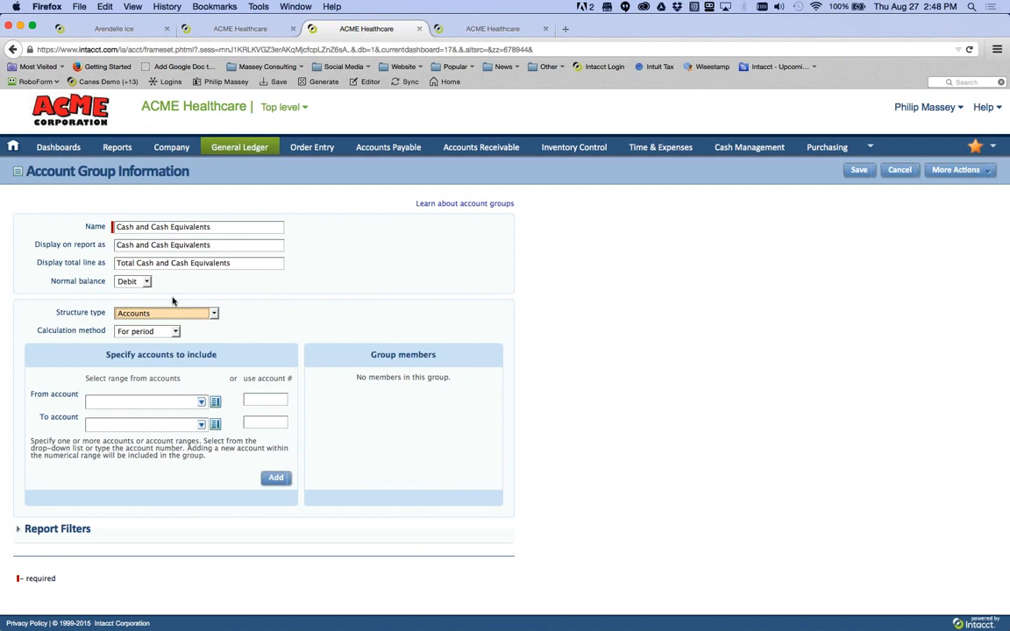
- Discard the unsaved account group, glance at the Assets group, and return to the report
click(12, 51)
click(642, 312)
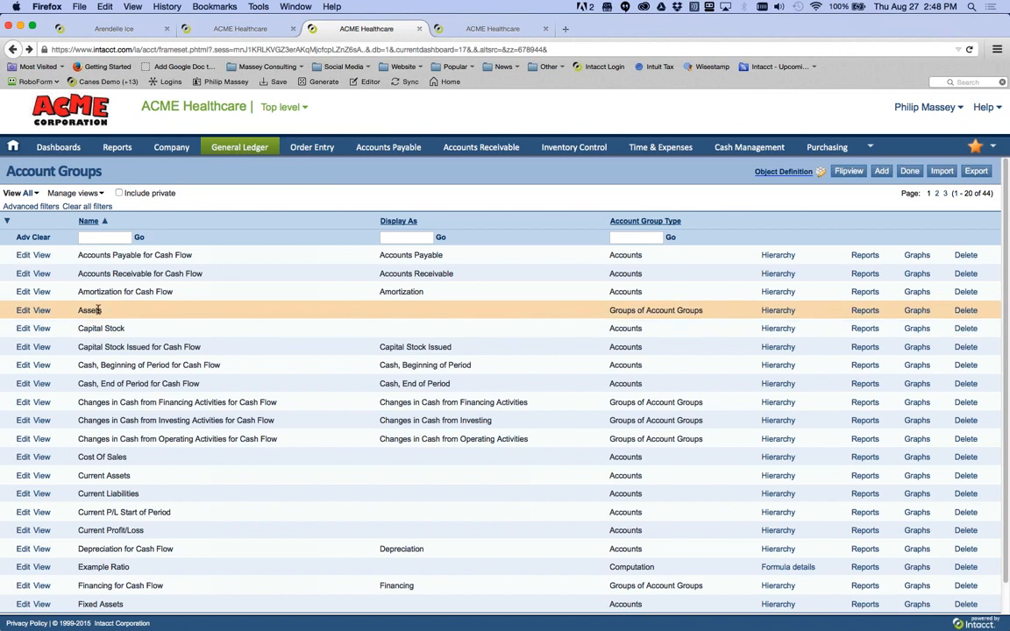
click(24, 310)
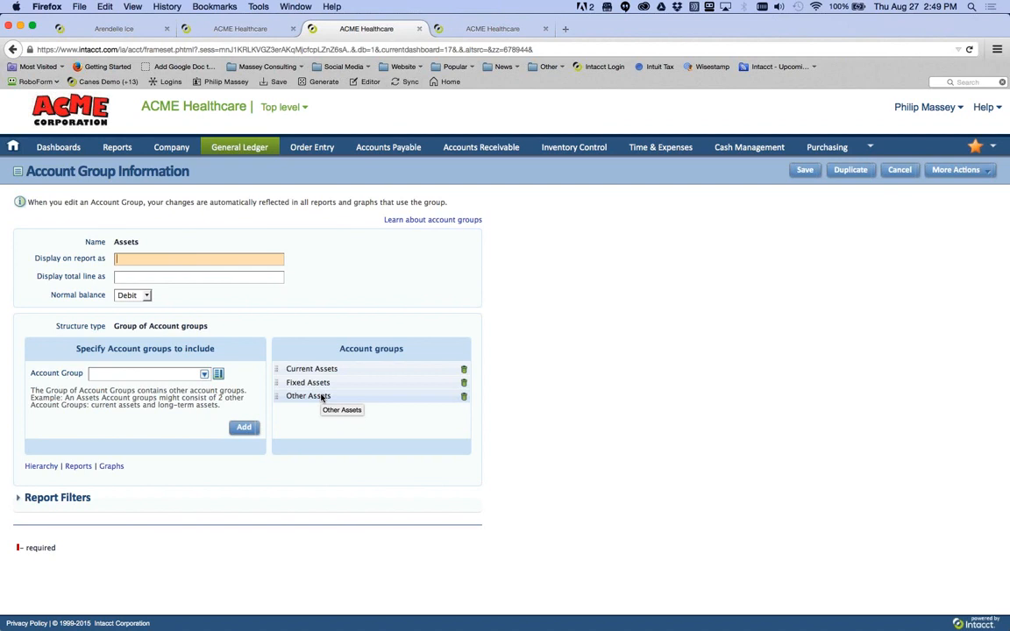
click(897, 174)
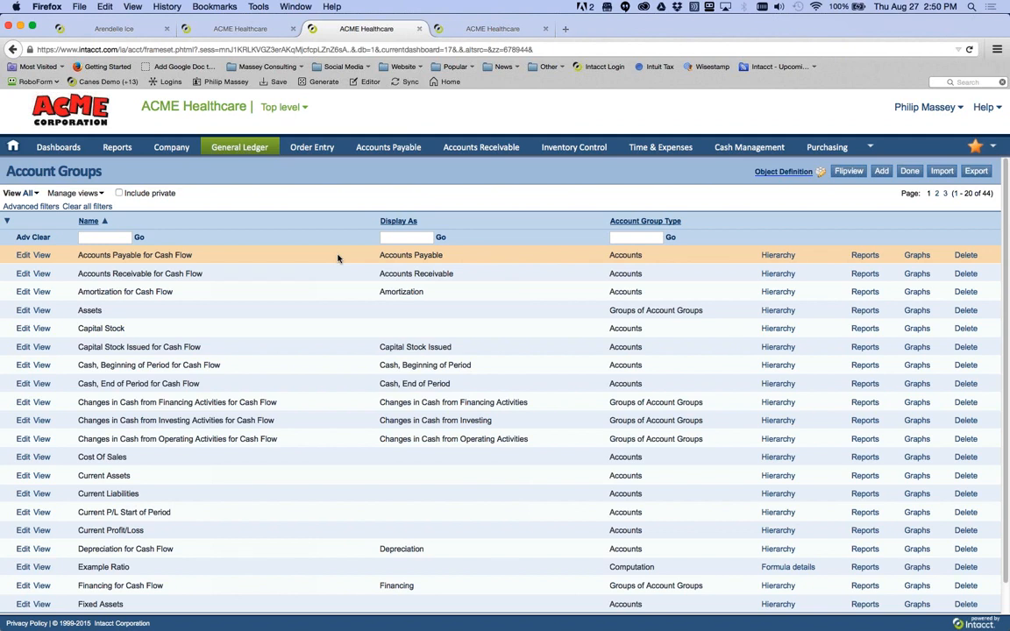
click(222, 35)
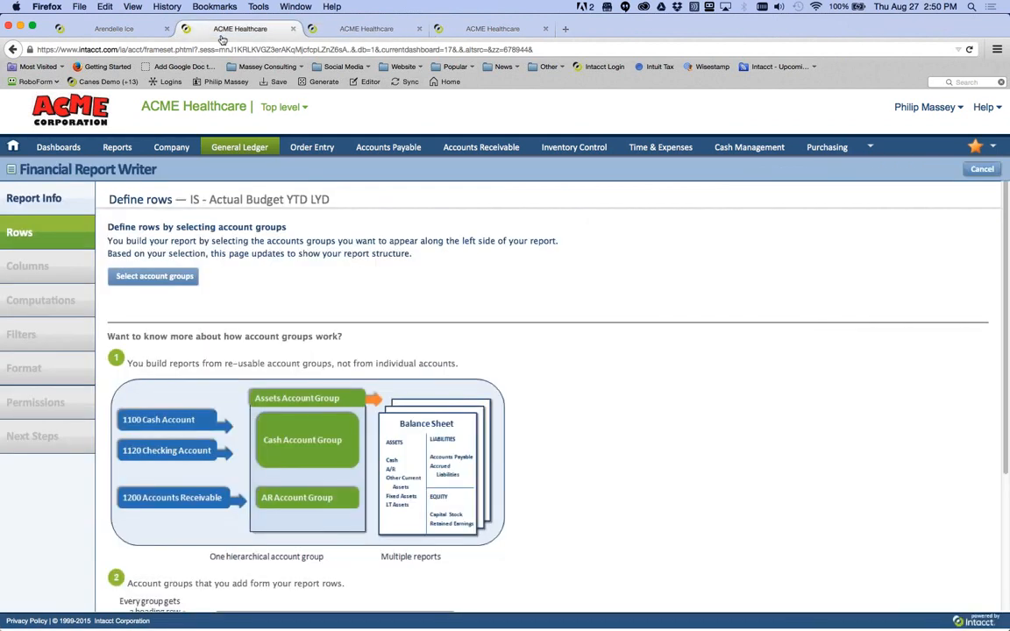
- Add the Net Income account group to the report rows
click(154, 277)
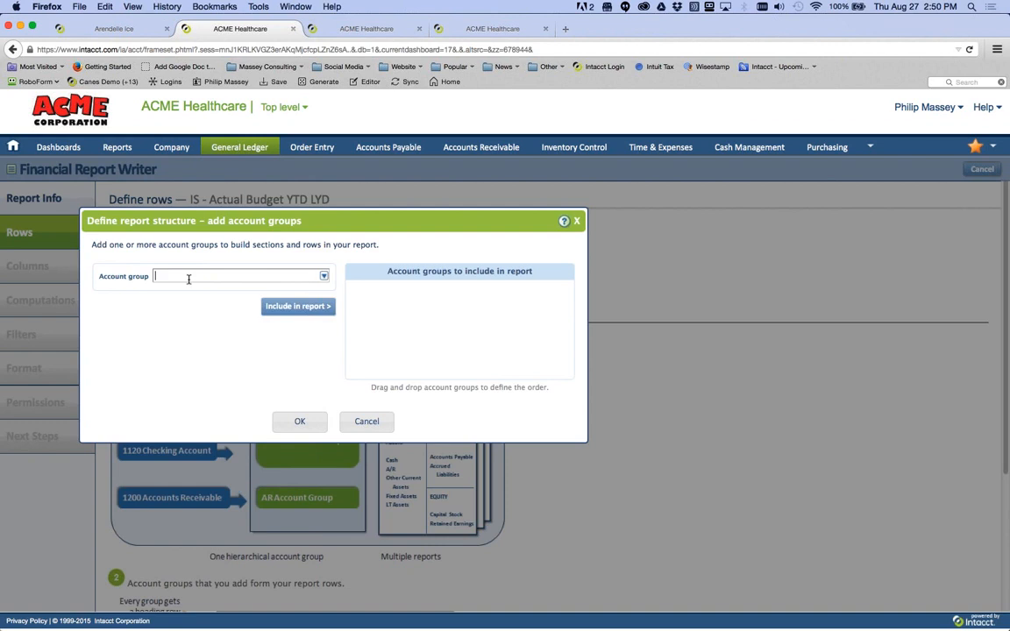
click(324, 276)
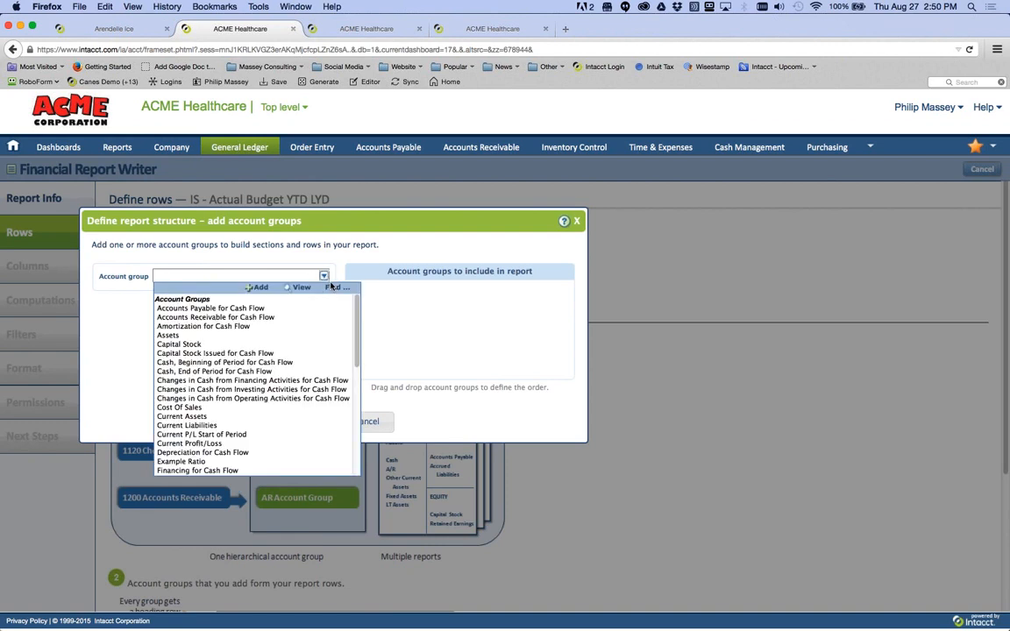
scroll(345, 404, down, 5)
scroll(344, 406, down, 2)
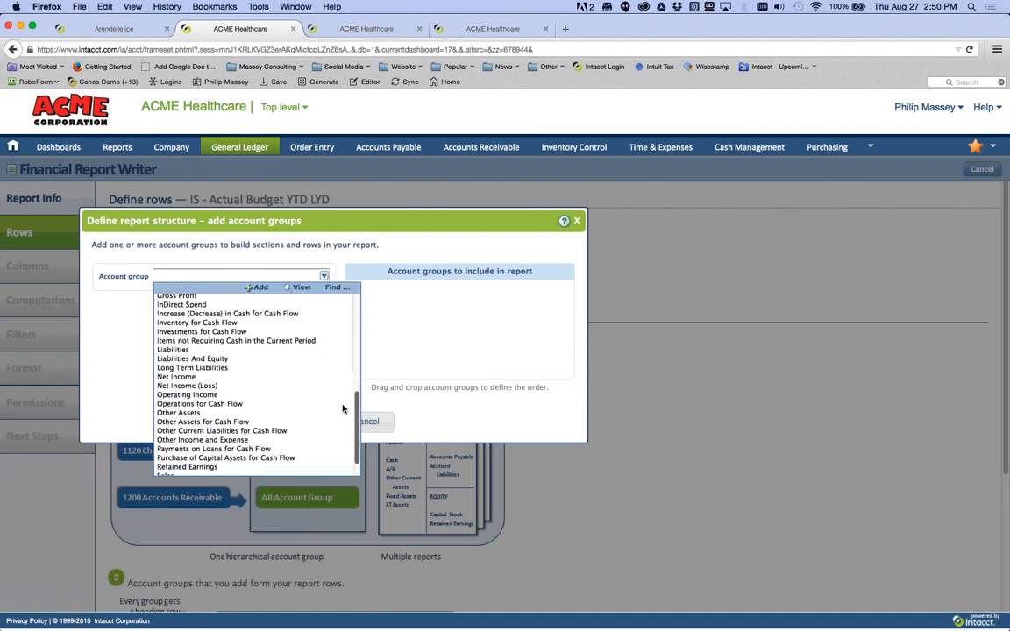
click(283, 377)
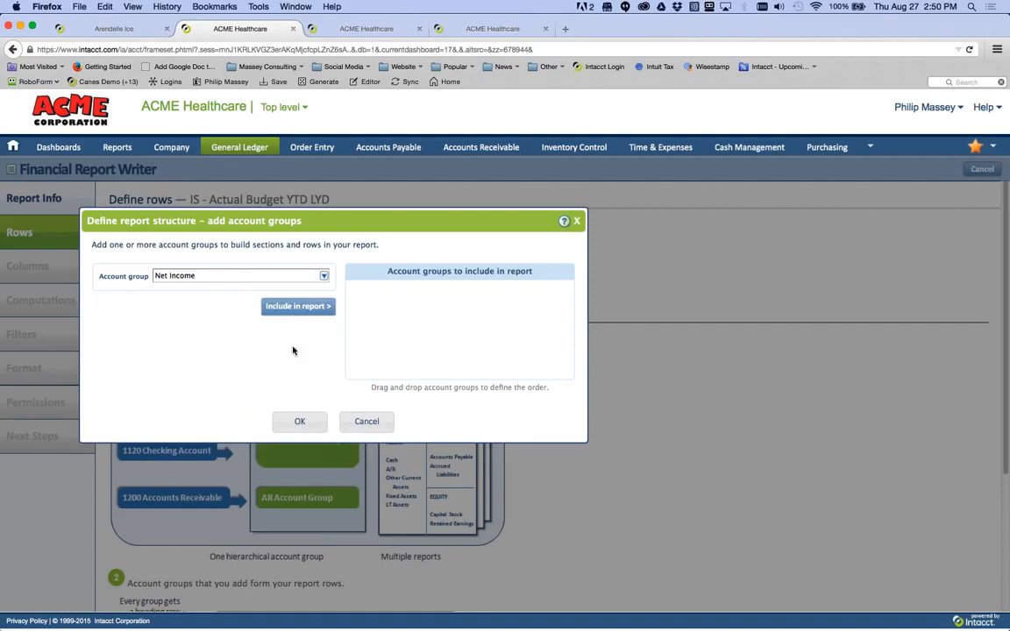
click(297, 314)
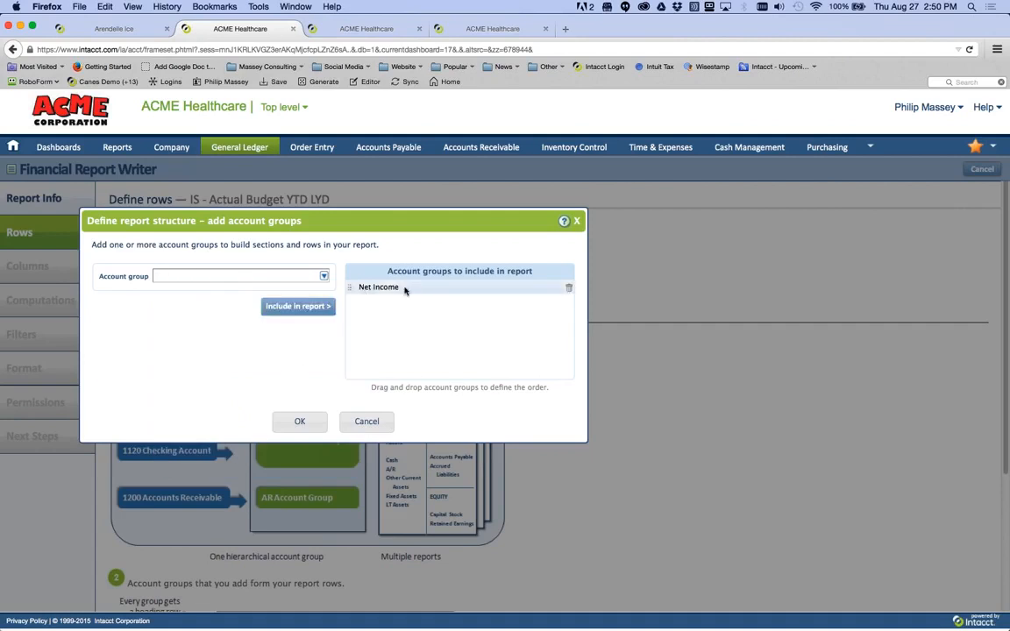
click(300, 422)
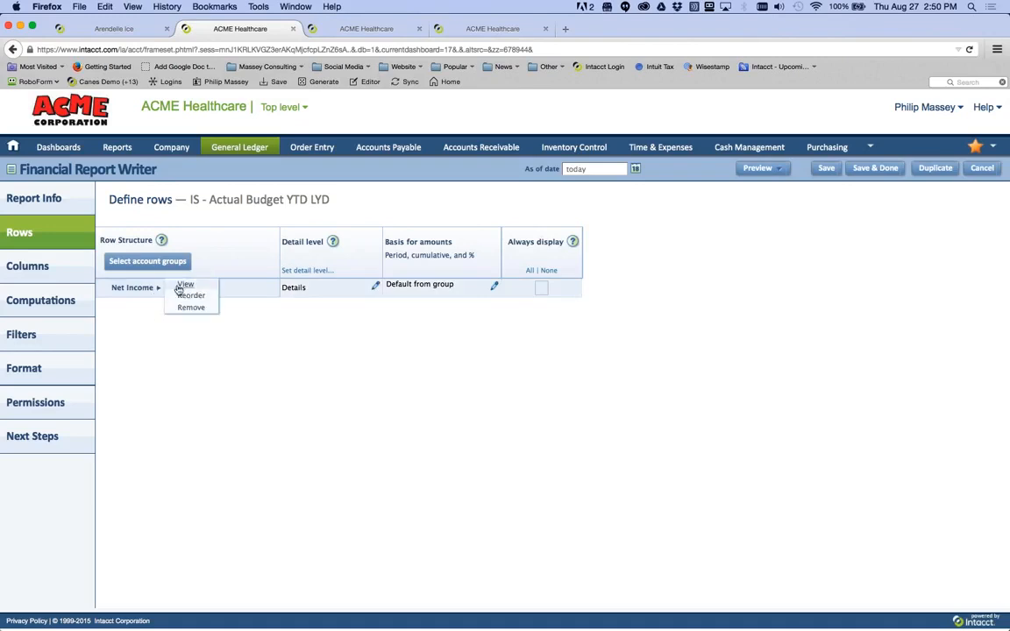
click(179, 287)
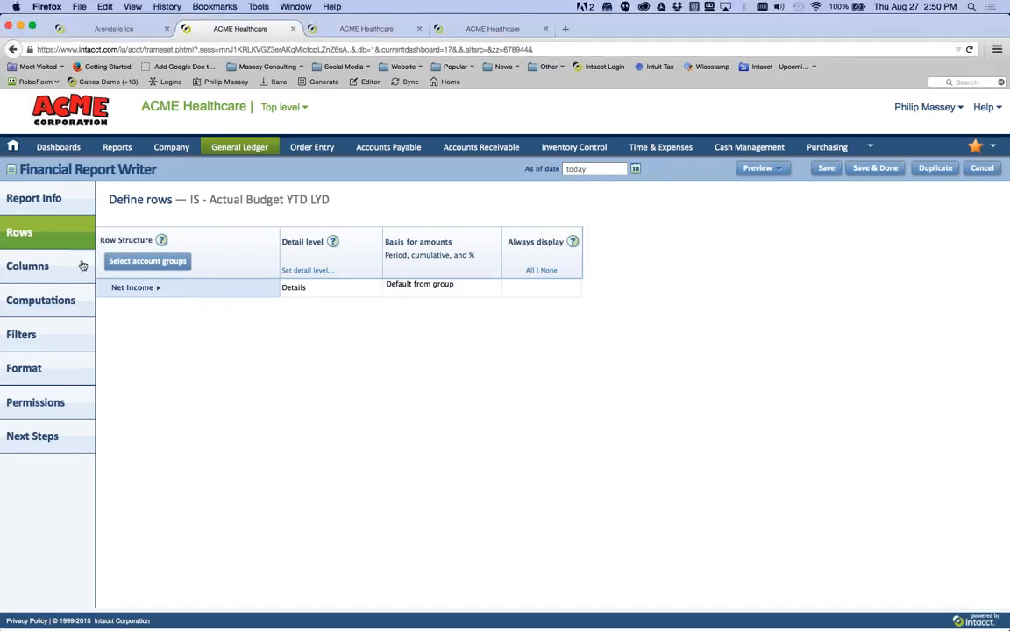
- Replace Net Income with the Net Income (Loss) account group and confirm
click(129, 263)
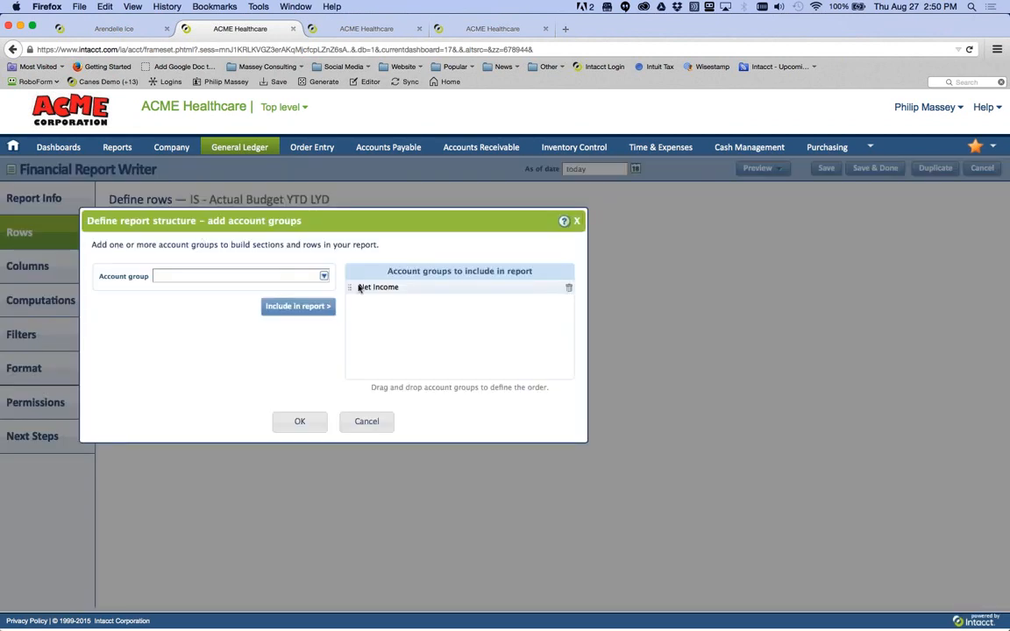
click(567, 289)
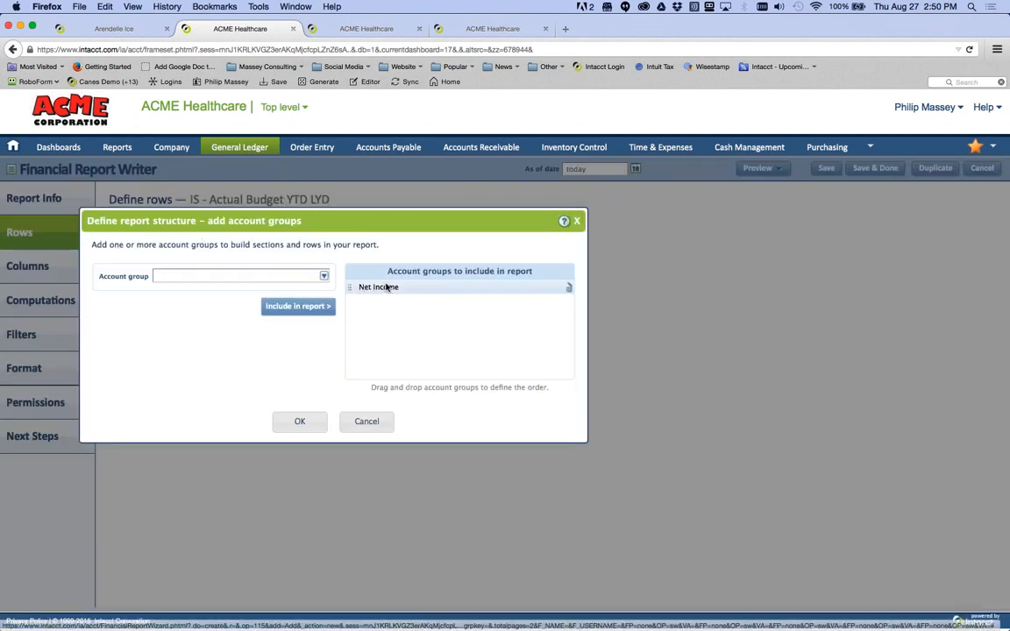
click(323, 276)
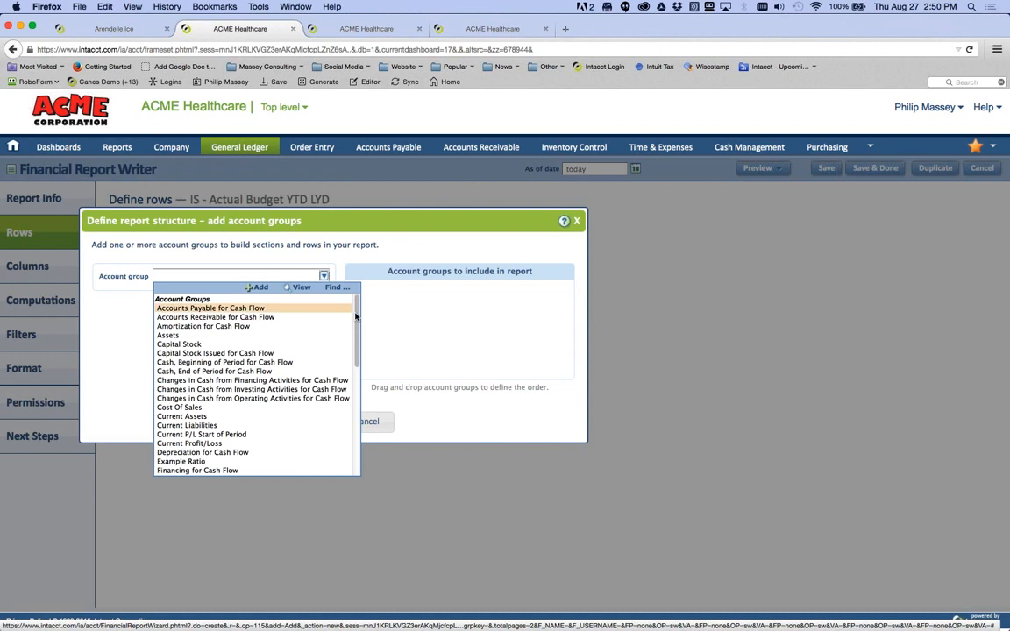
scroll(327, 386, down, 5)
click(284, 400)
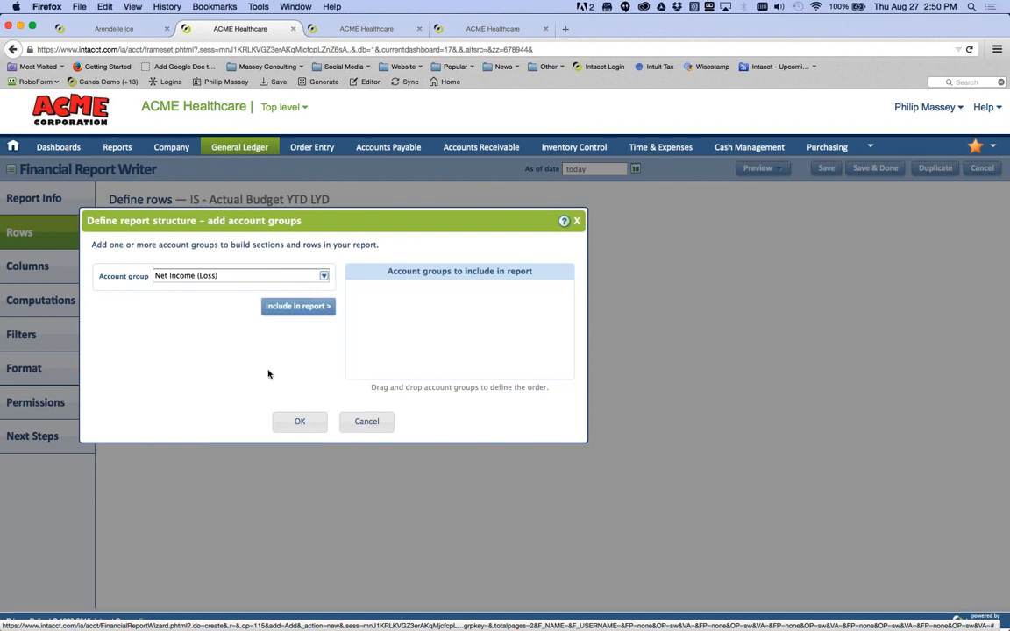
click(295, 310)
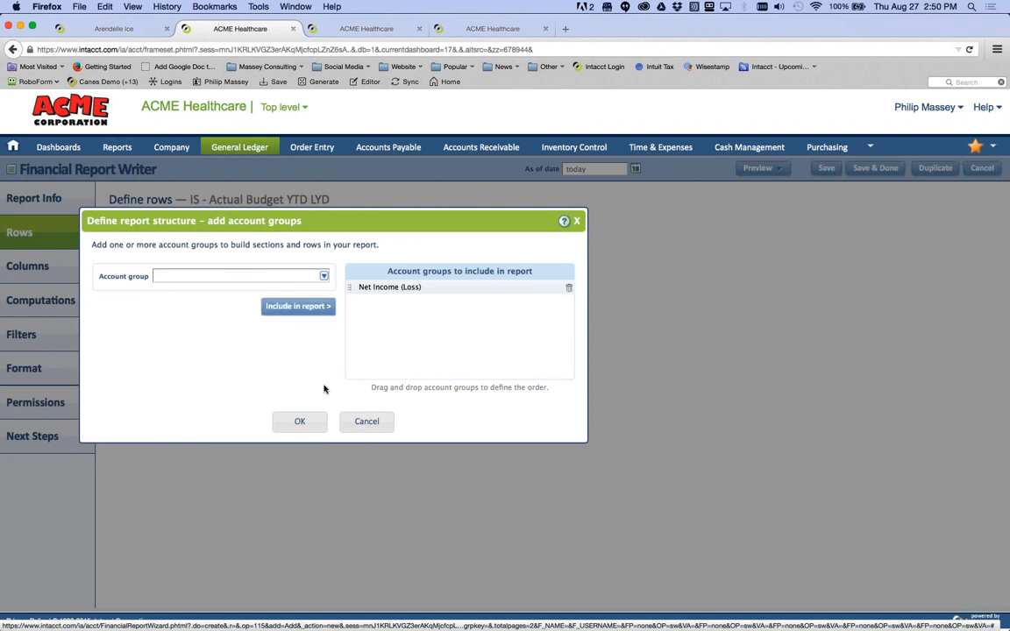
click(314, 421)
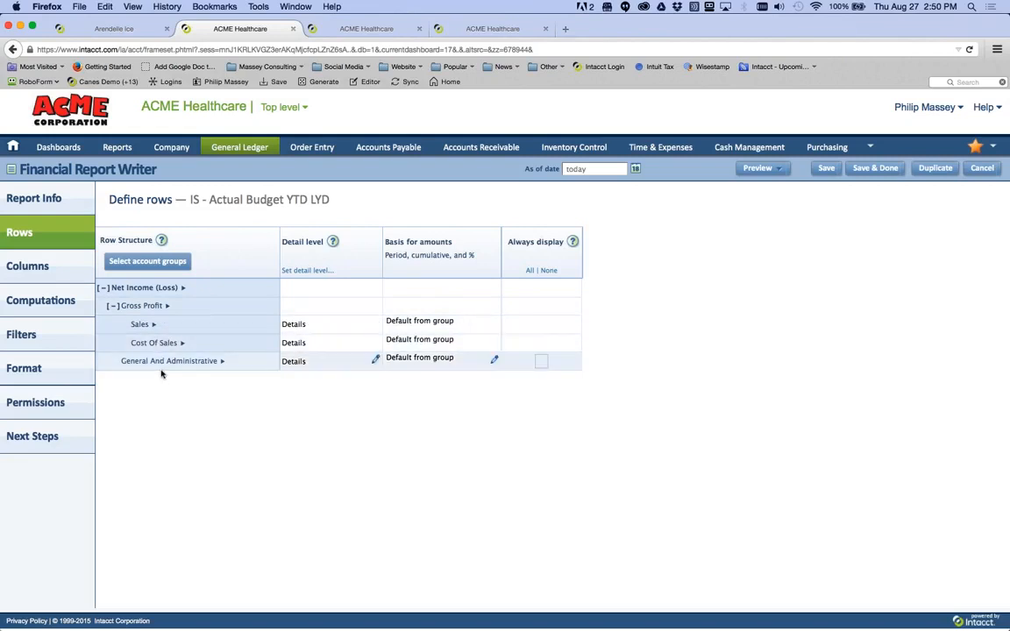
- Review Sales, Cost Of Sales and General And Administrative rows at Details level under Net Income (Loss)
mouse_move(154, 326)
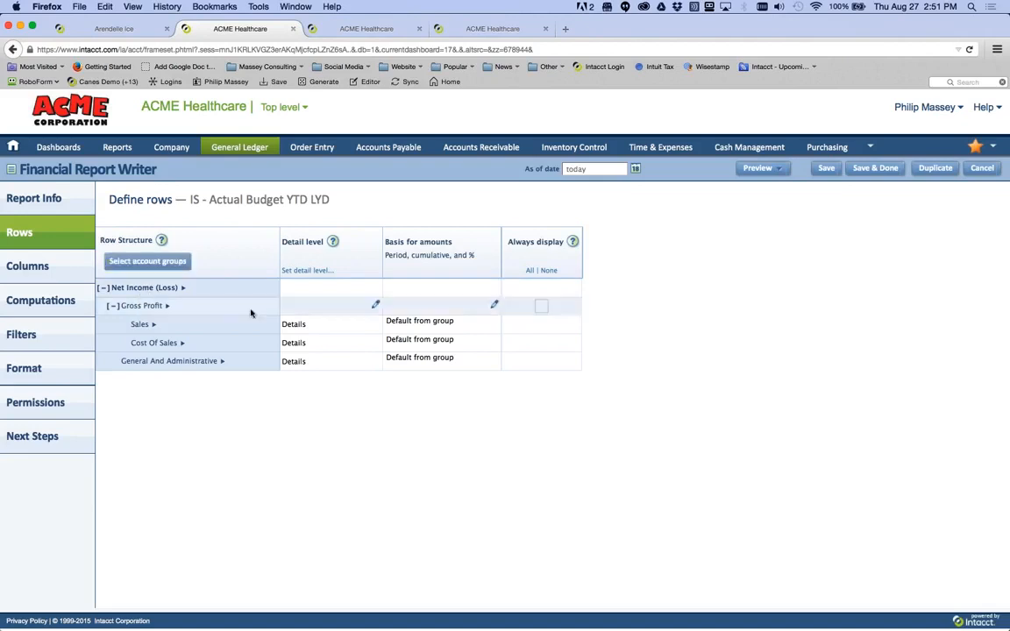
click(183, 288)
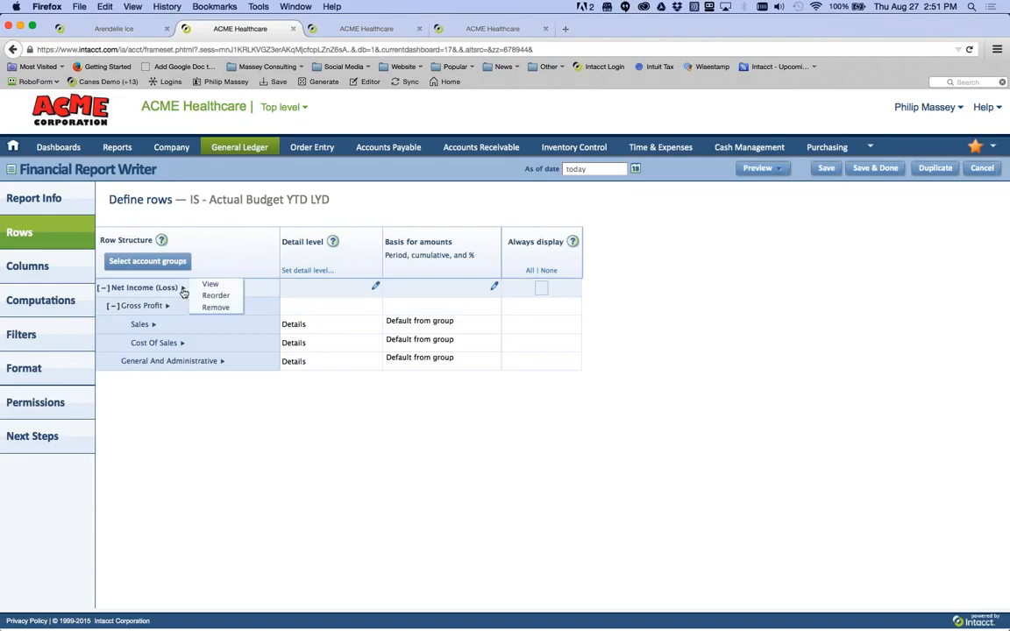
mouse_move(184, 290)
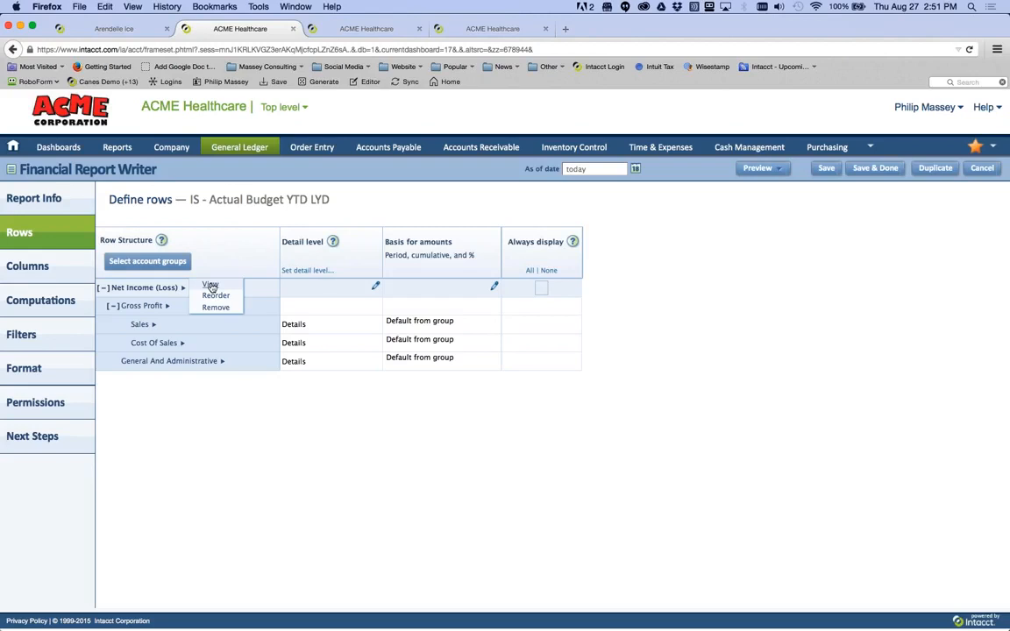
click(112, 307)
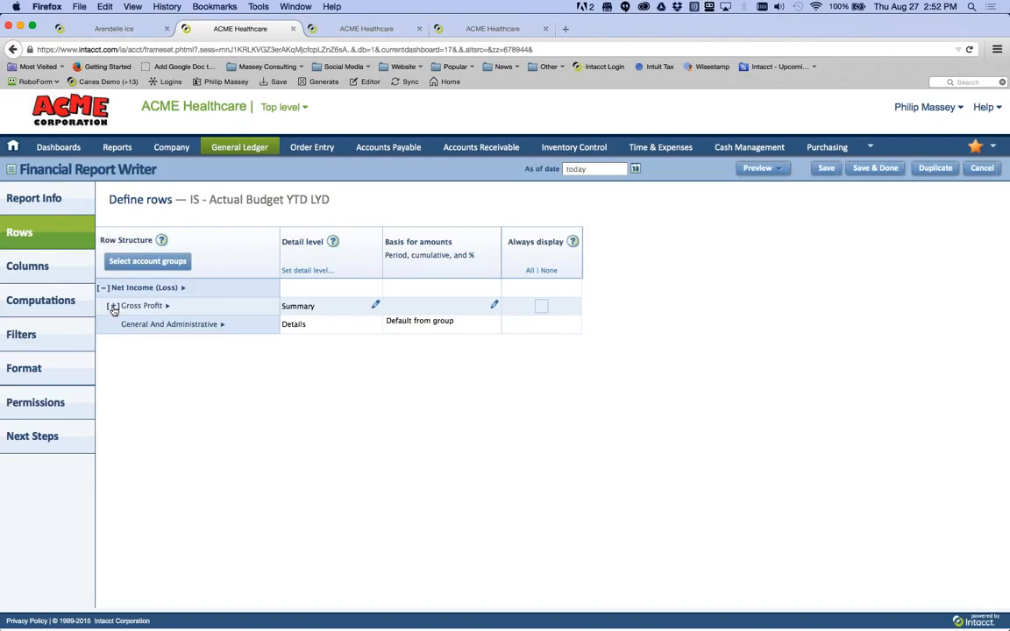
click(112, 306)
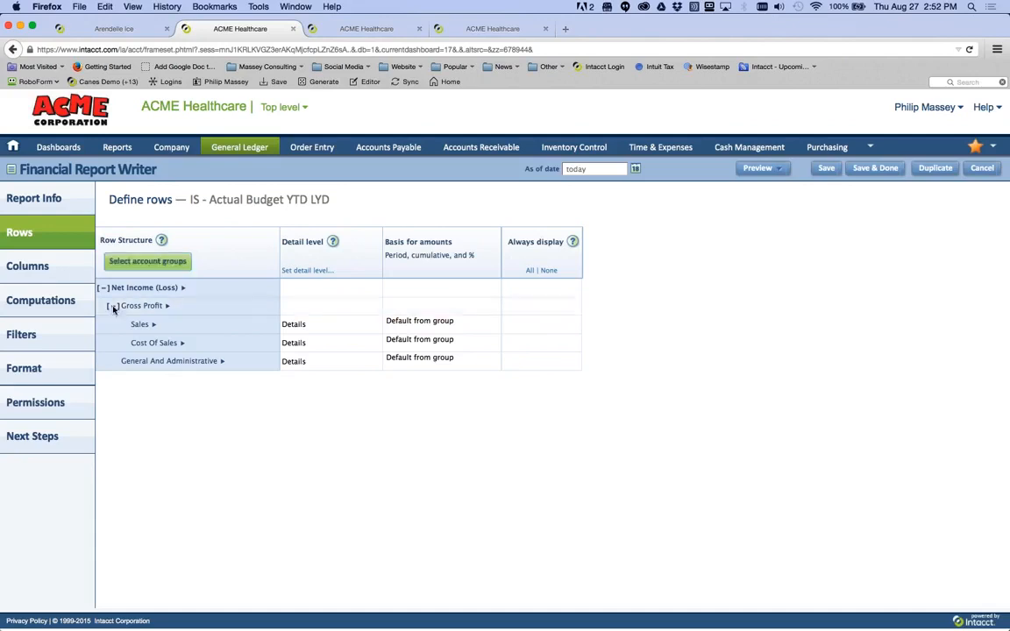
click(112, 306)
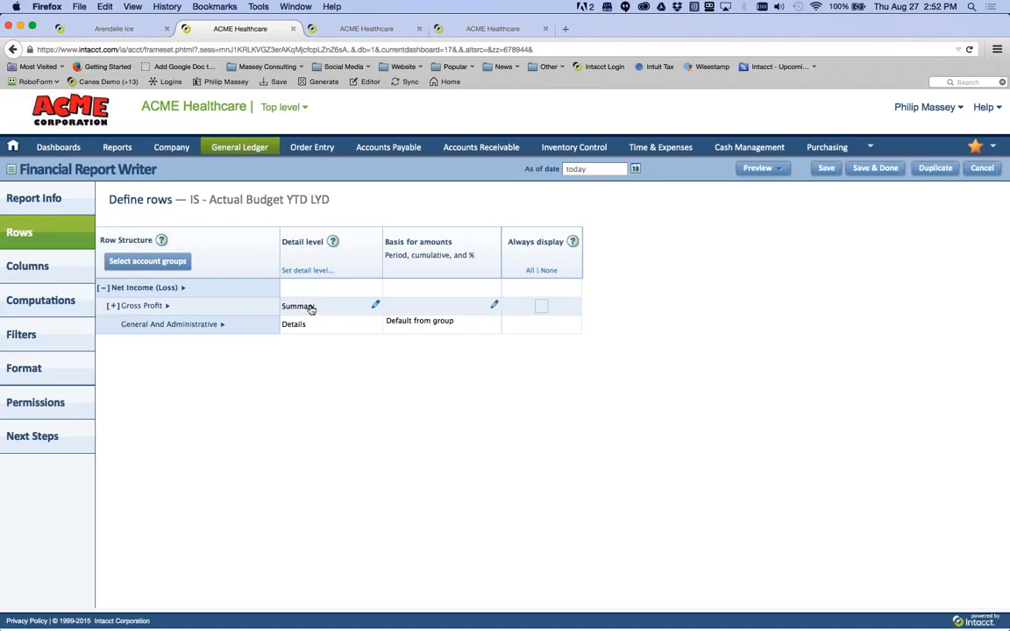
click(113, 306)
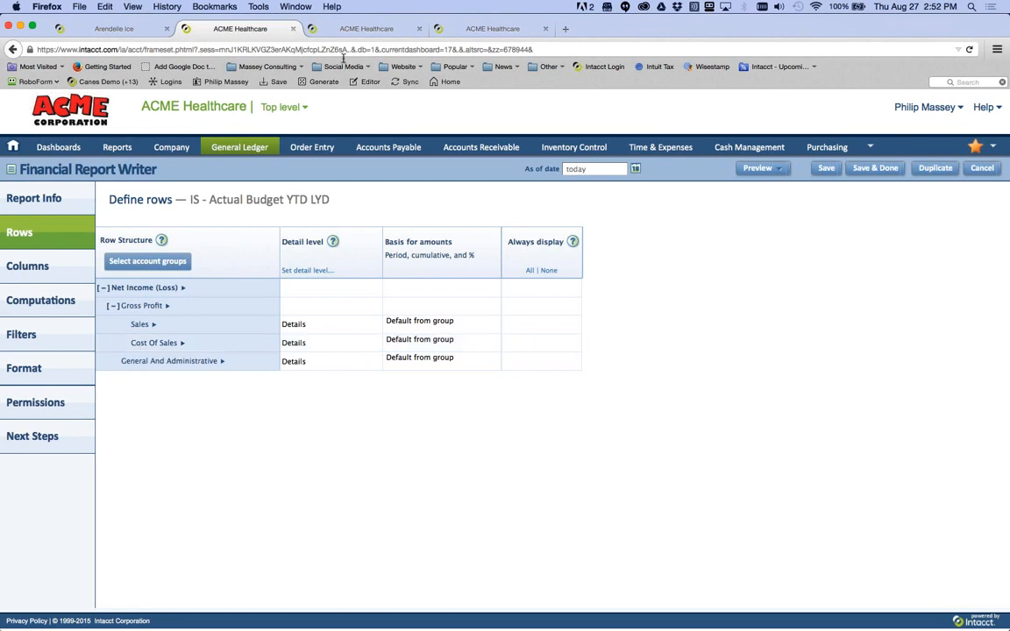
- Go to Accounts Receivable Customer Groups (7 groups) and add a new group
click(357, 29)
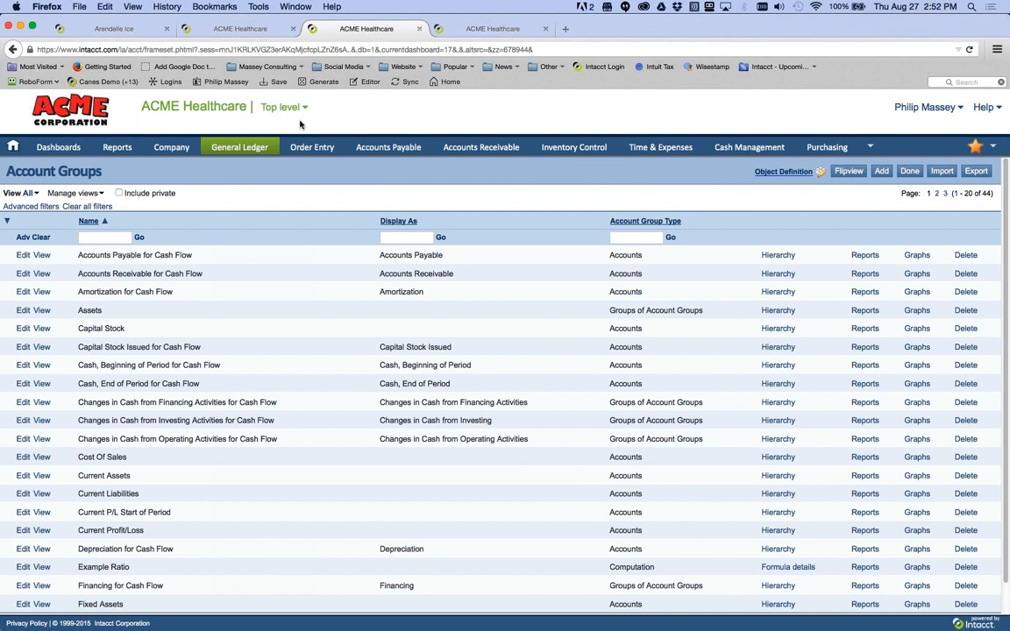
click(218, 154)
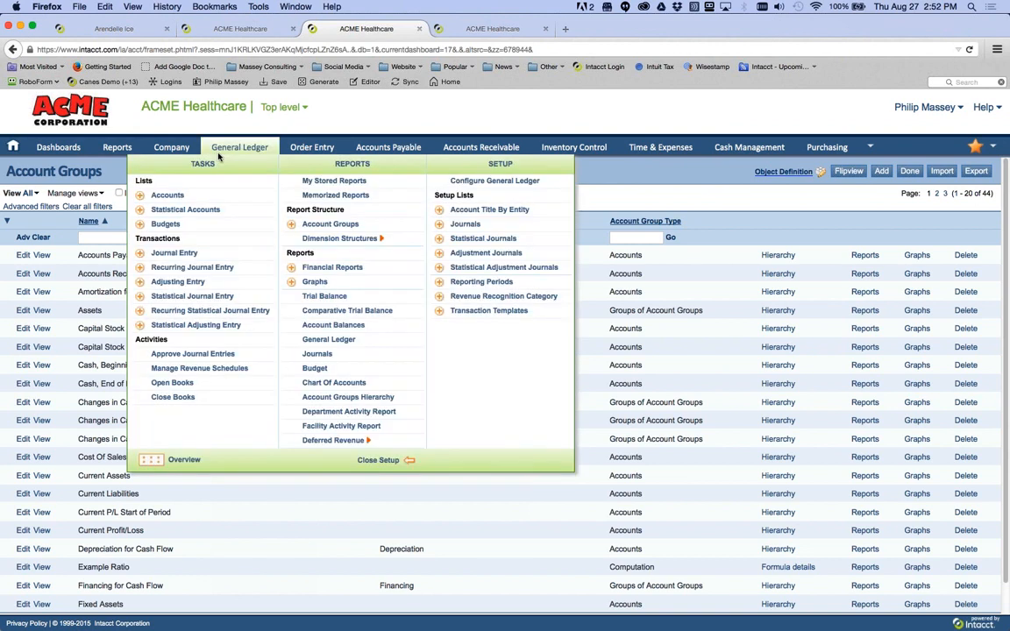
mouse_move(484, 151)
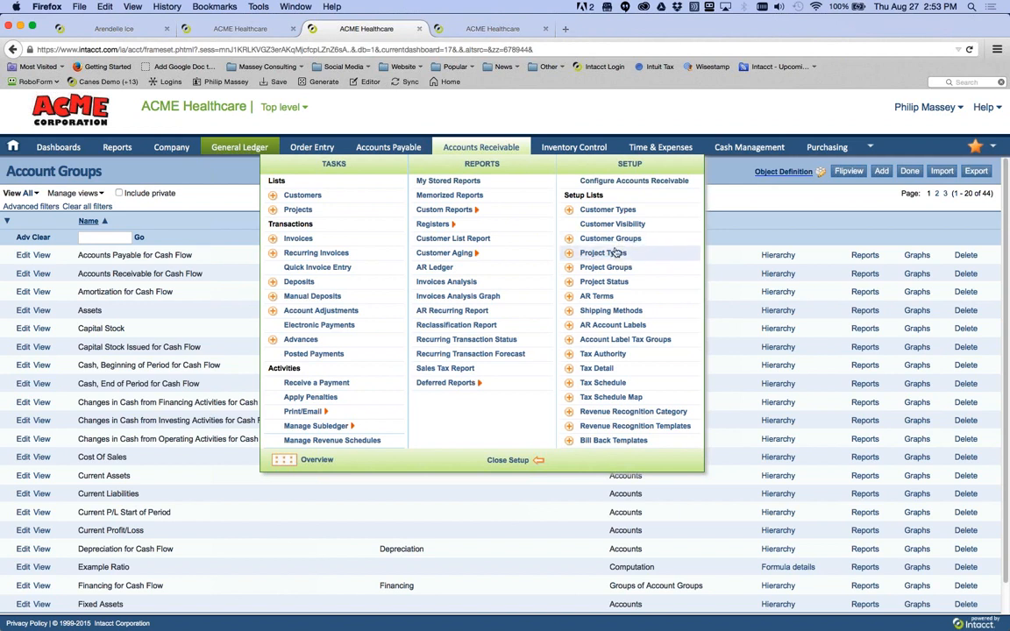
click(613, 254)
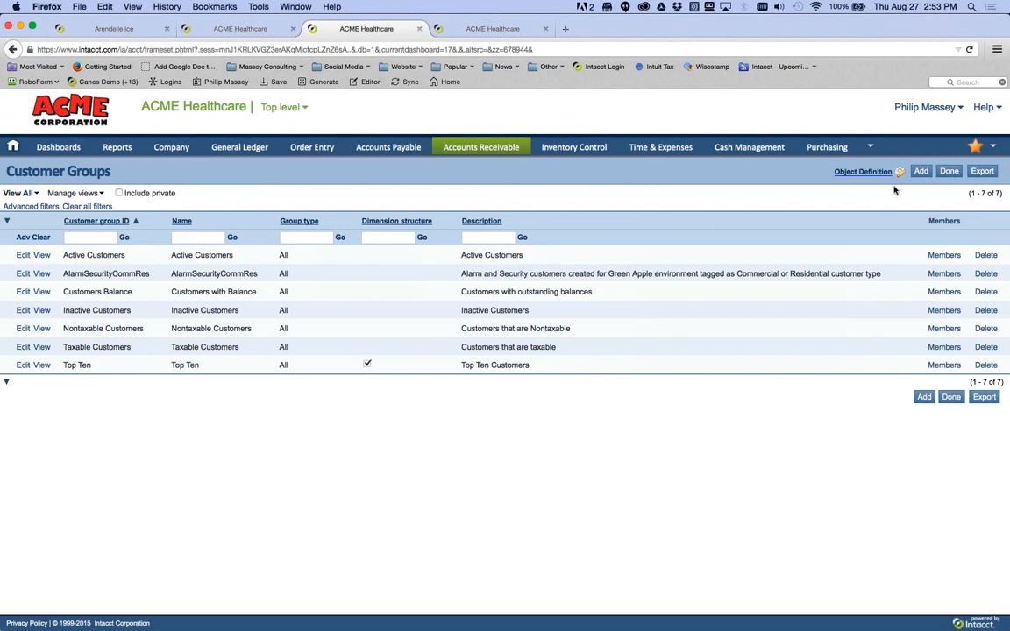
click(919, 172)
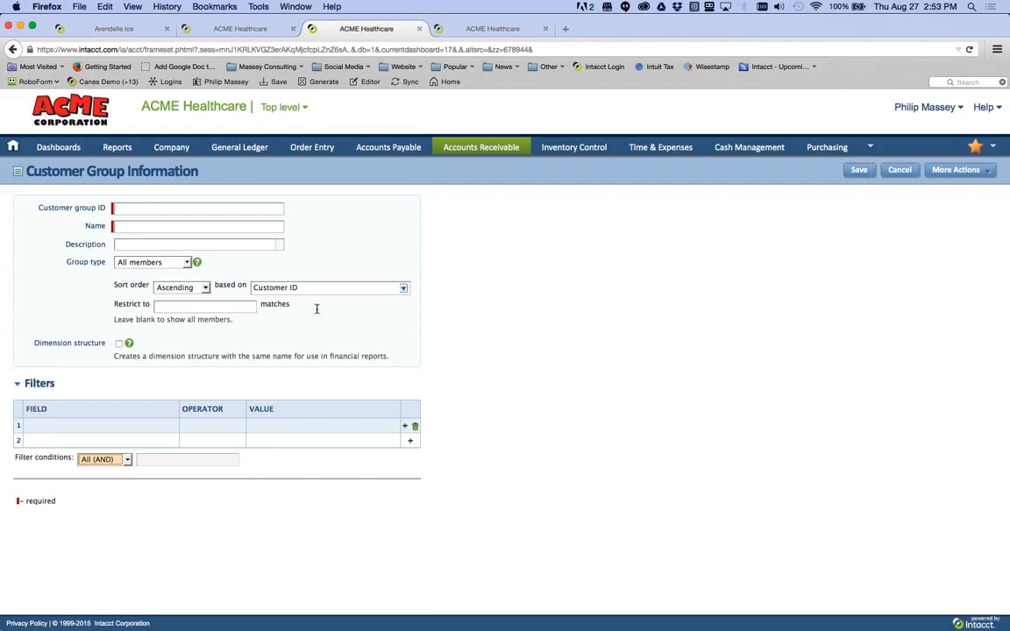
- Enter IL as the new customer group's ID
click(149, 208)
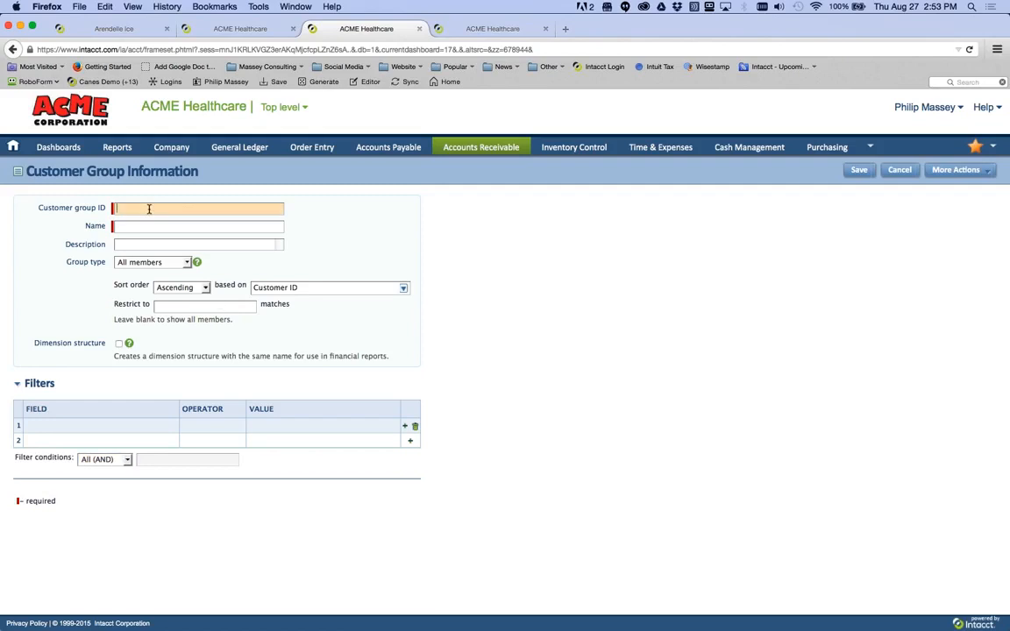
text(IL)
key(Tab)
key(Tab)
key(Tab)
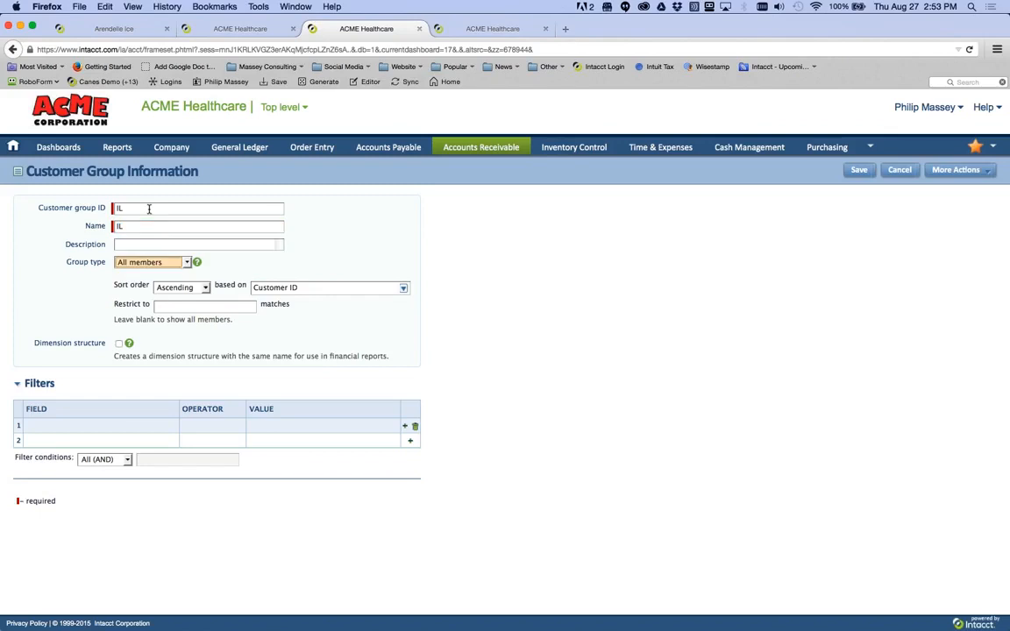
- Filter on Bill To Contact State/Province equals IL and save the group
click(114, 427)
click(174, 425)
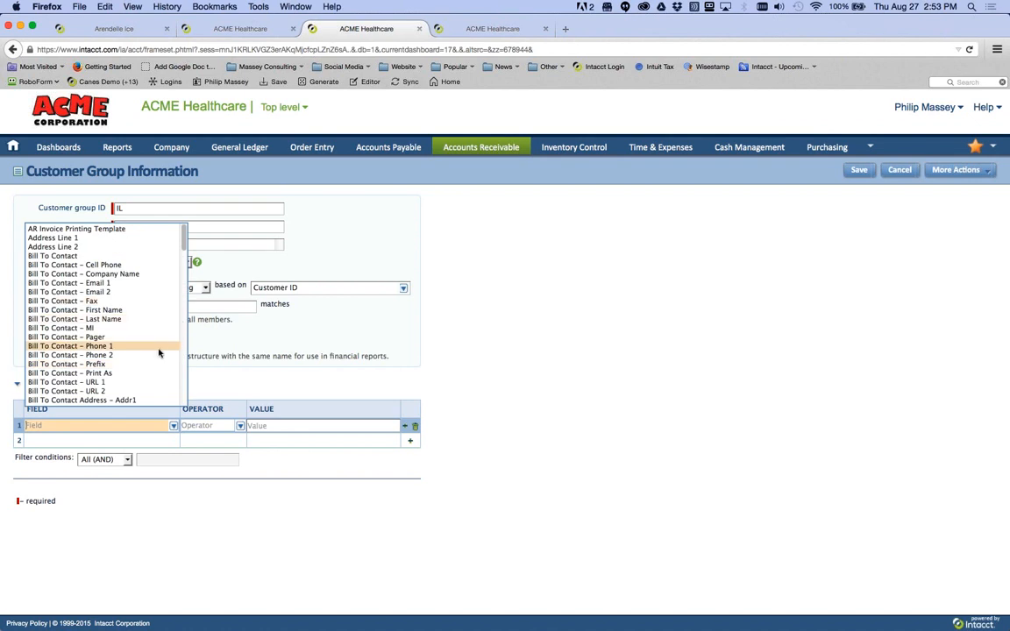
scroll(151, 356, down, 2)
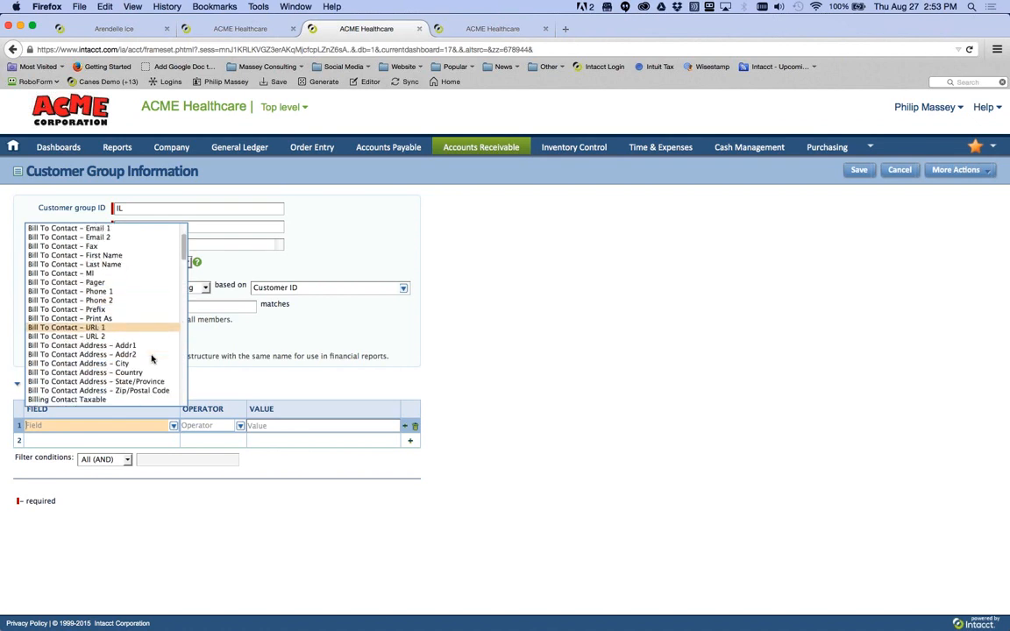
click(139, 382)
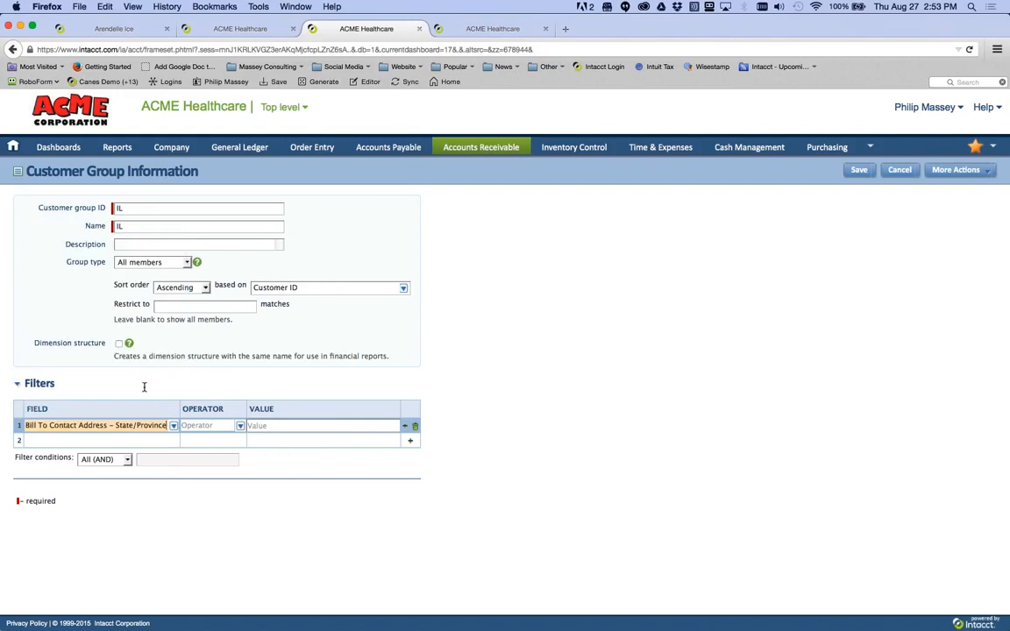
click(239, 425)
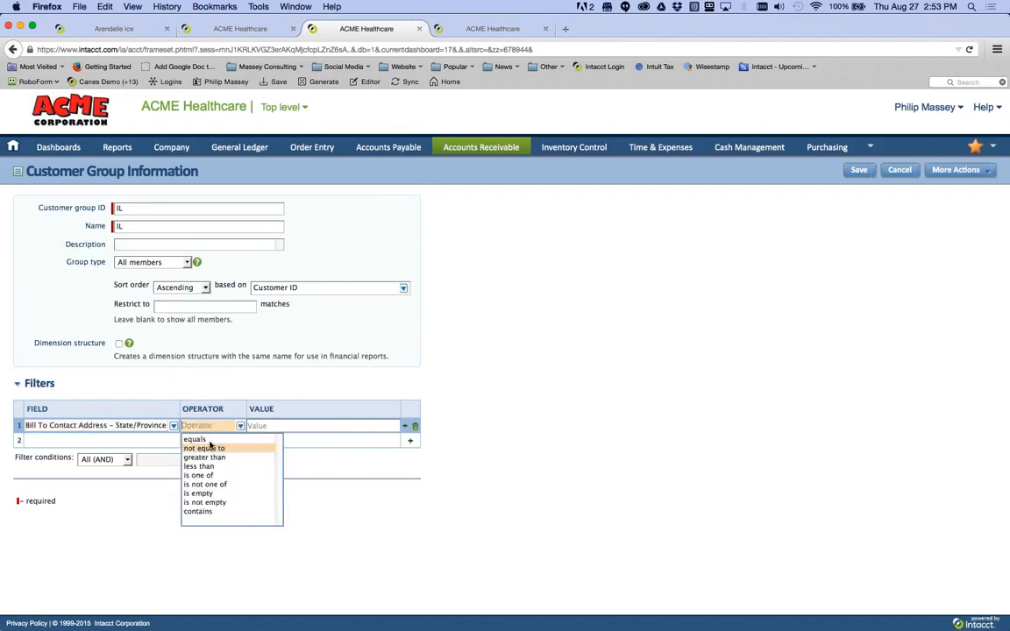
click(207, 439)
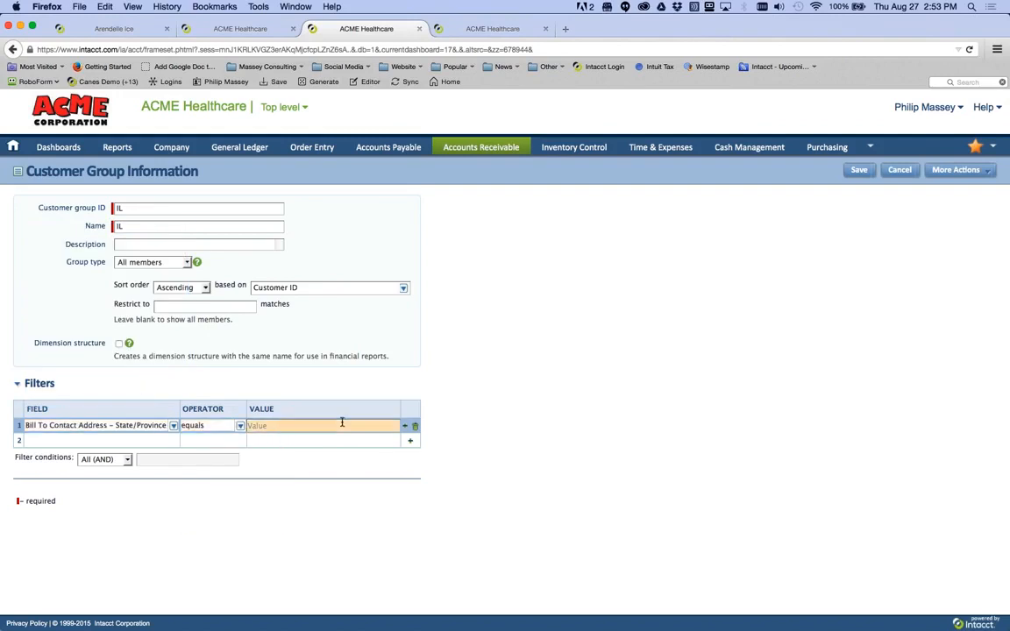
text(IL)
key(Tab)
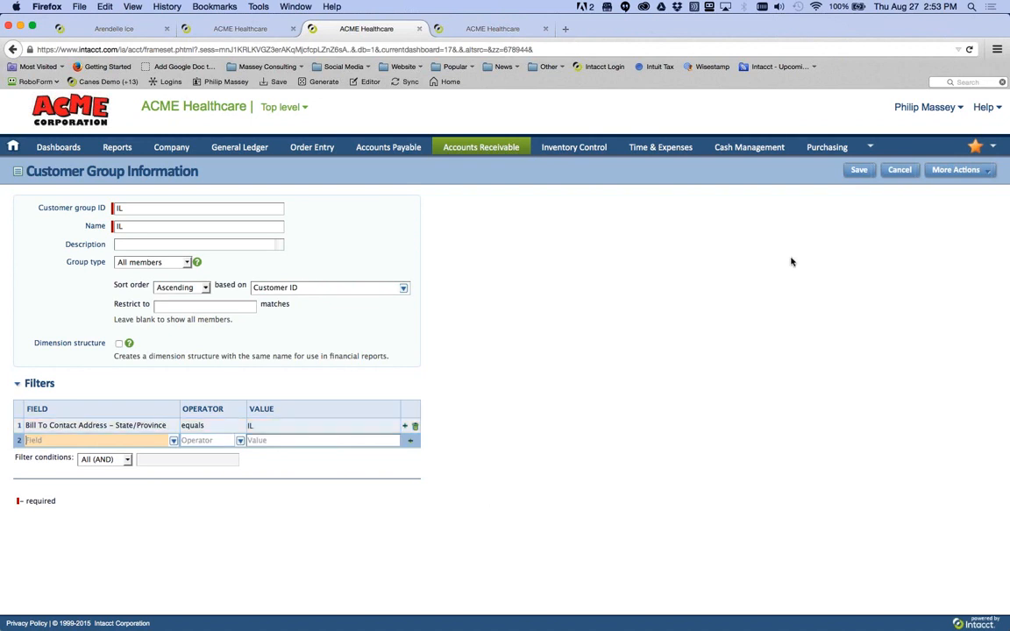
click(858, 171)
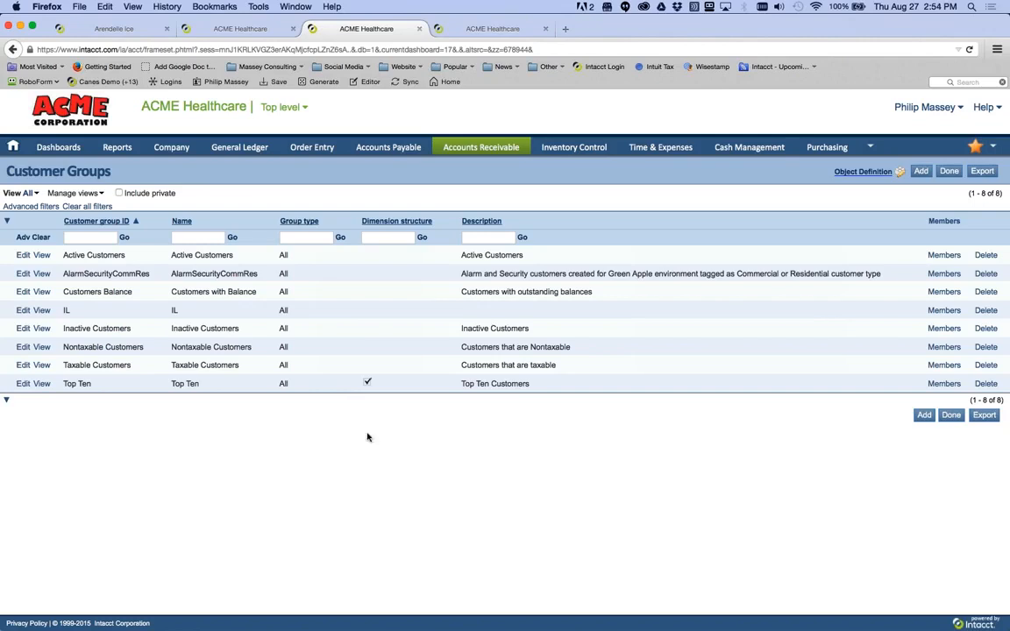
- Show the IS - Actual Budget YTD LYD columns: Account name and Current Month Actual
click(259, 35)
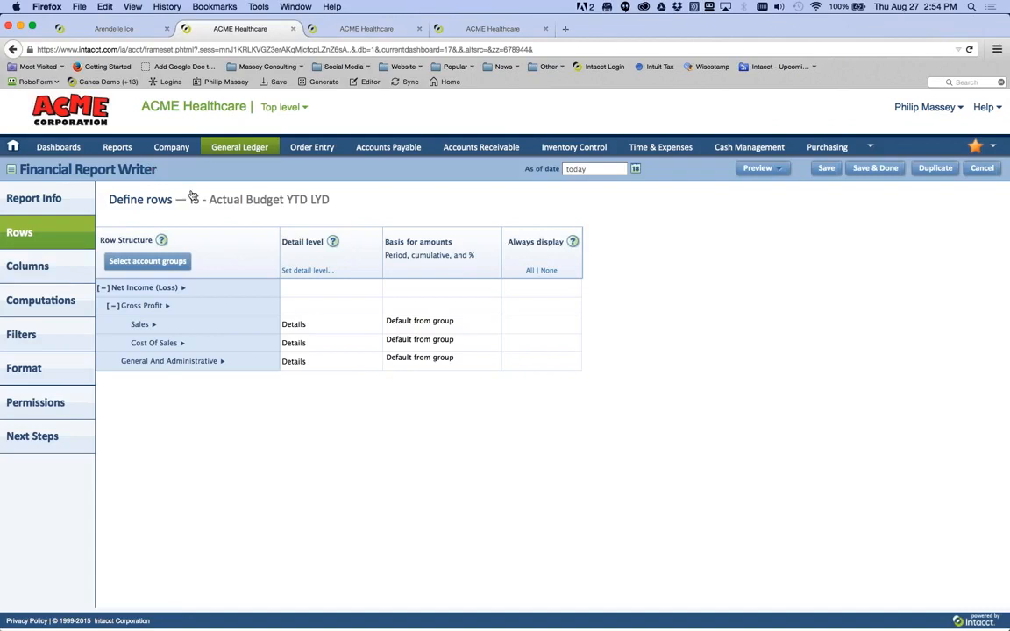
click(67, 277)
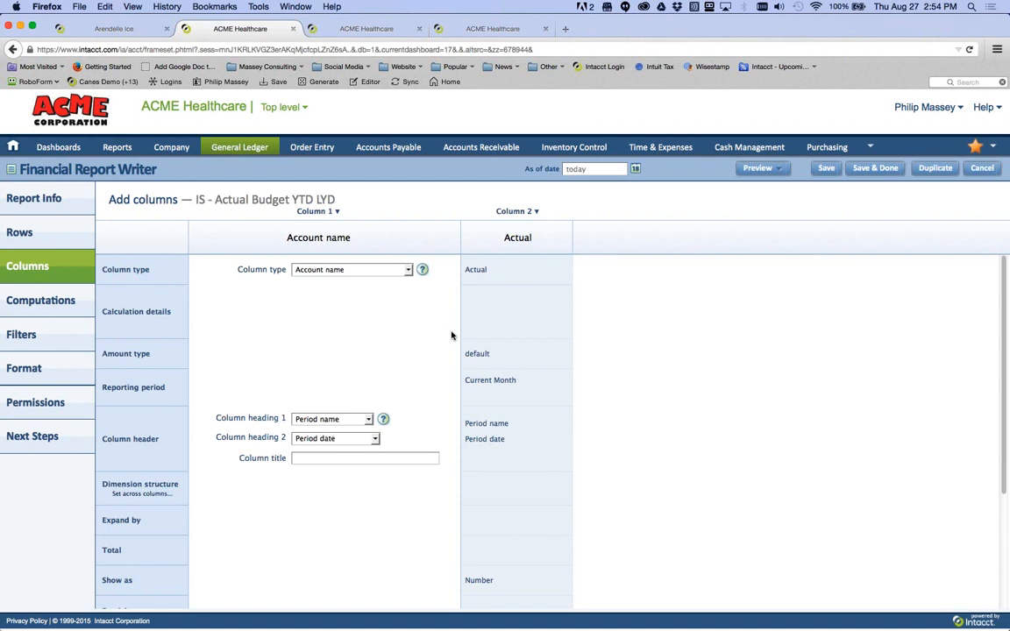
click(408, 270)
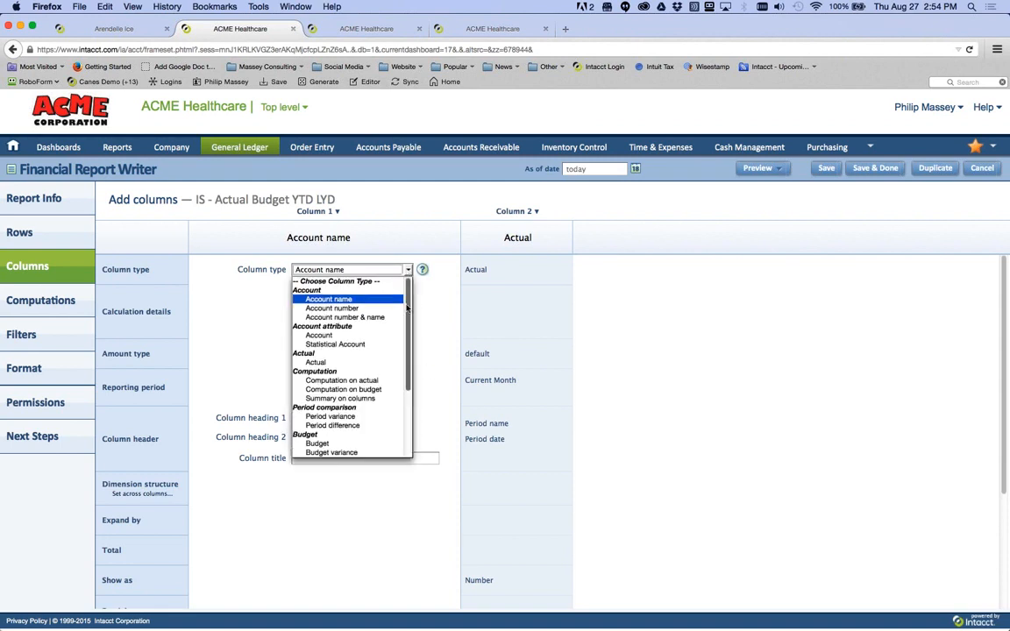
drag(408, 311, 412, 377)
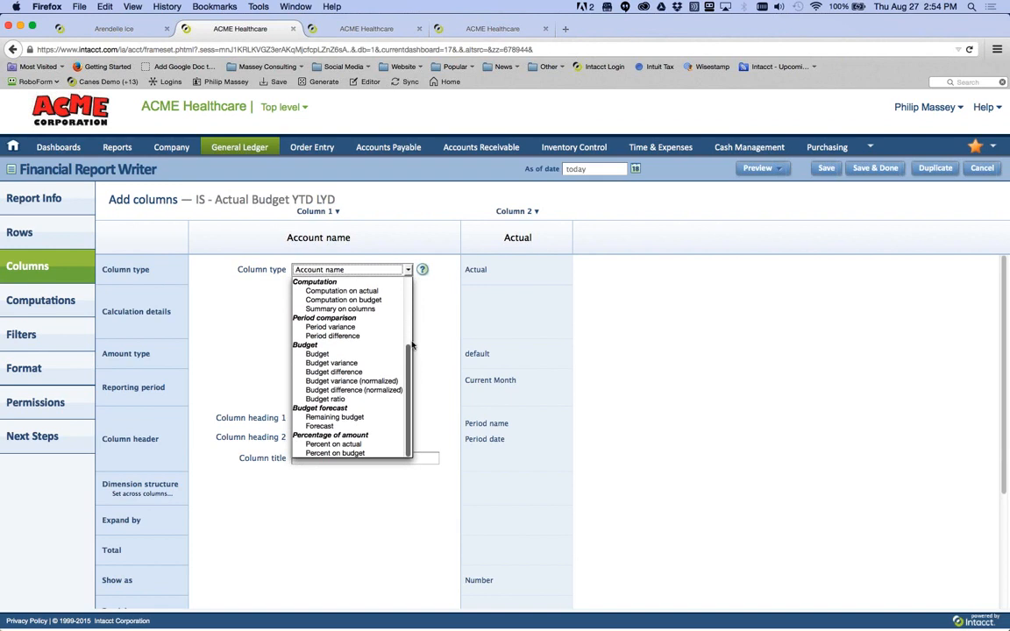
drag(412, 377, 415, 296)
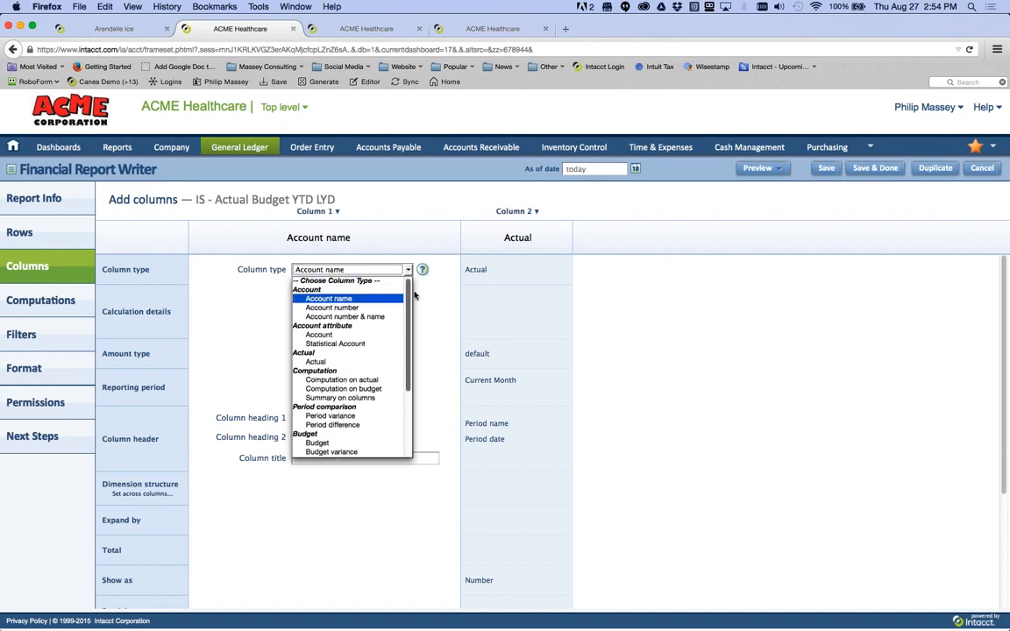
scroll(398, 377, down, 5)
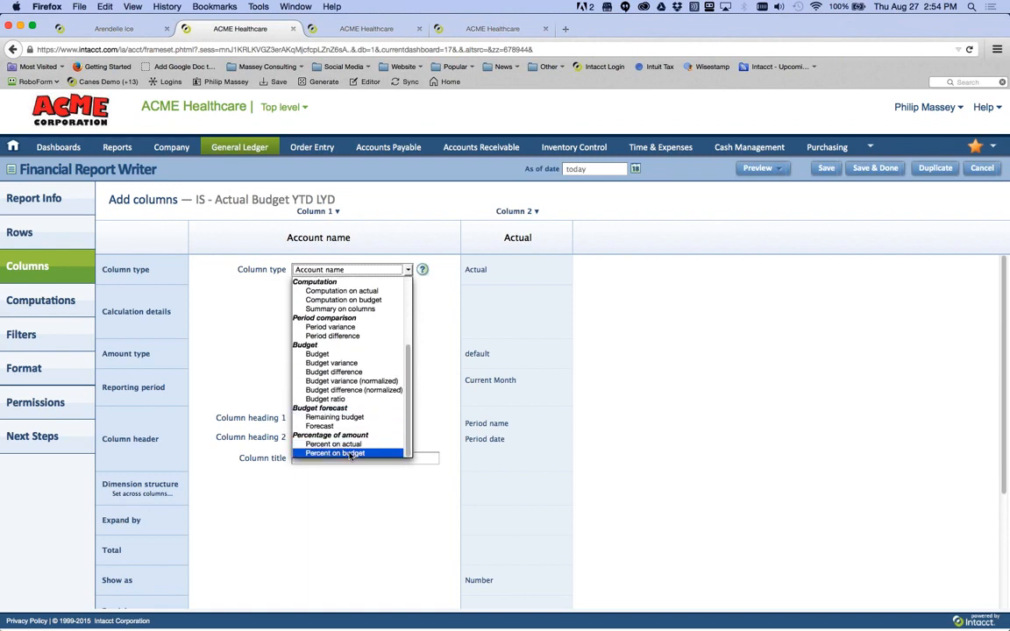
click(739, 308)
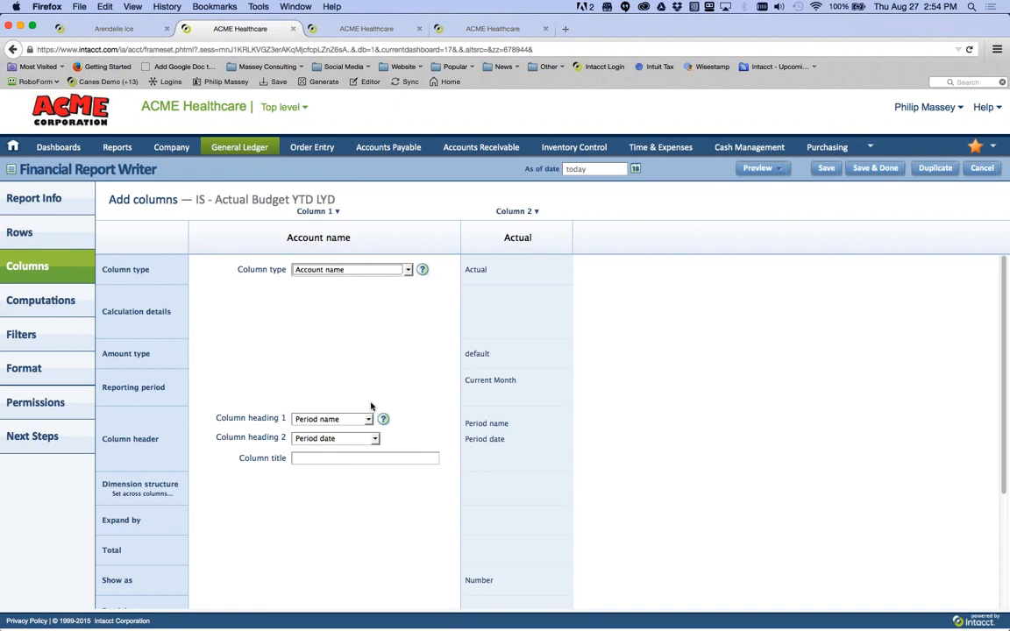
- Keep the Actual column's reporting period at Current Month and offset it by 2 prior periods
click(516, 311)
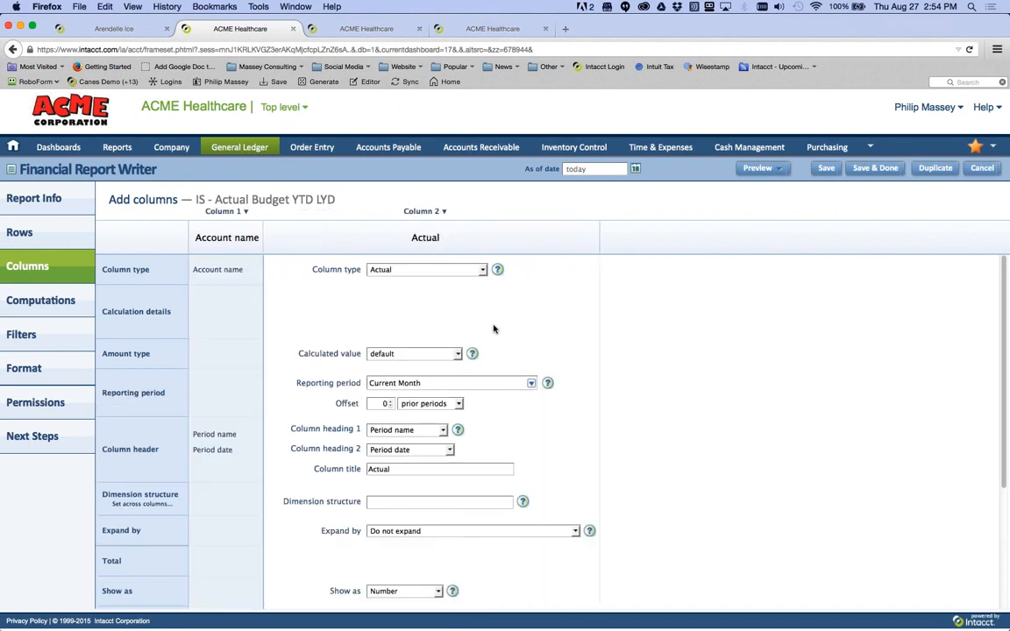
scroll(496, 363, down, 3)
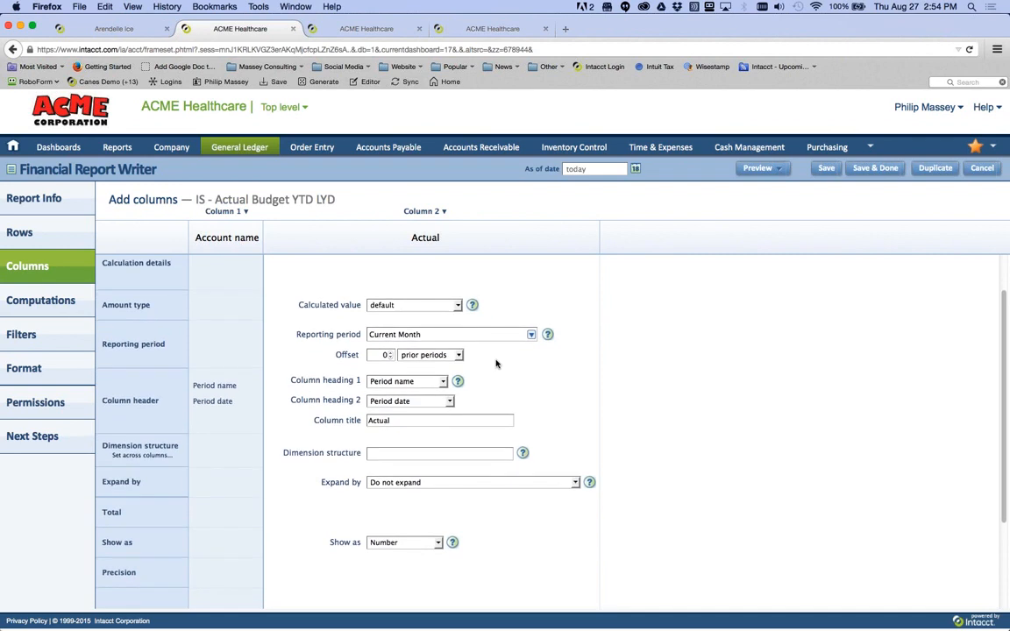
scroll(372, 300, up, 3)
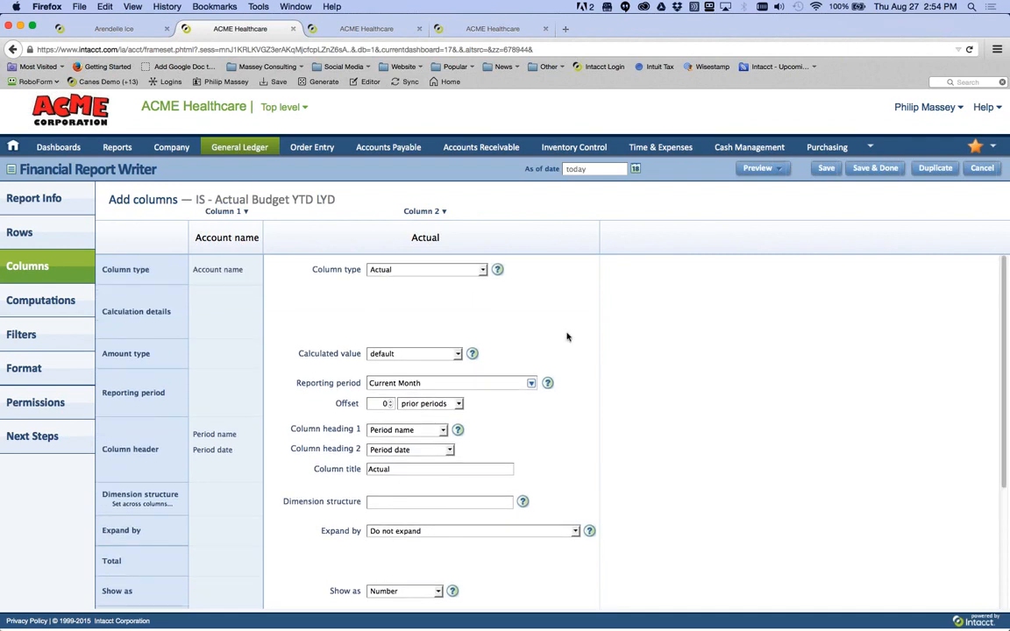
scroll(567, 336, down, 3)
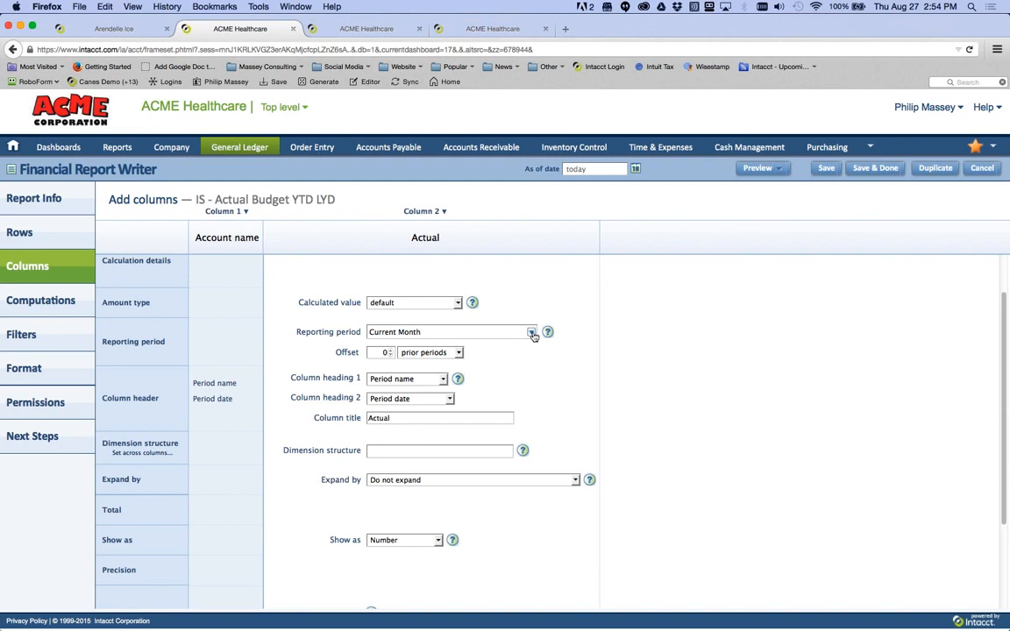
click(531, 333)
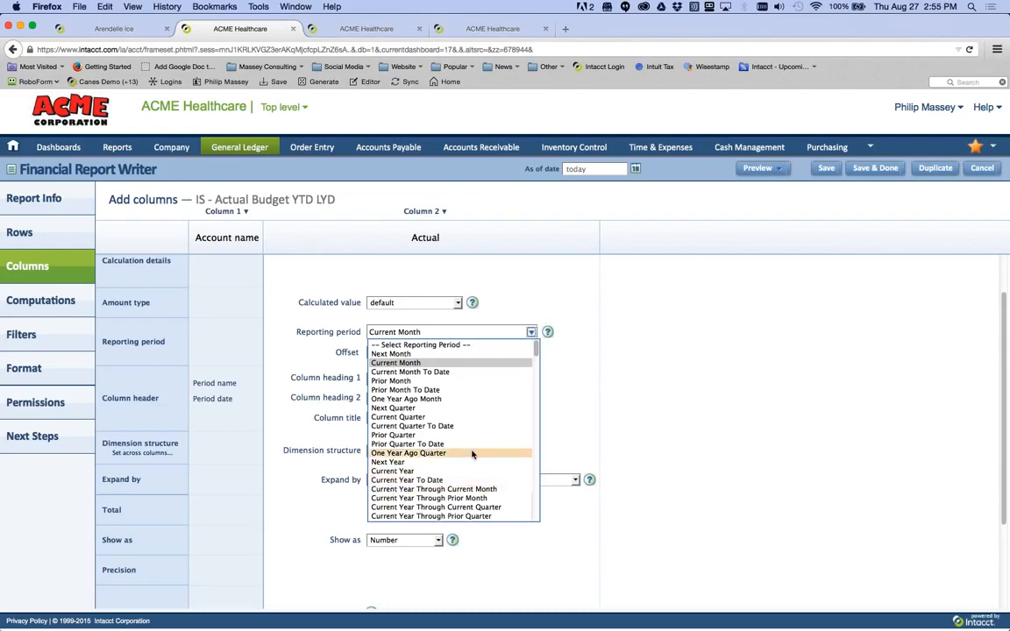
scroll(471, 454, down, 5)
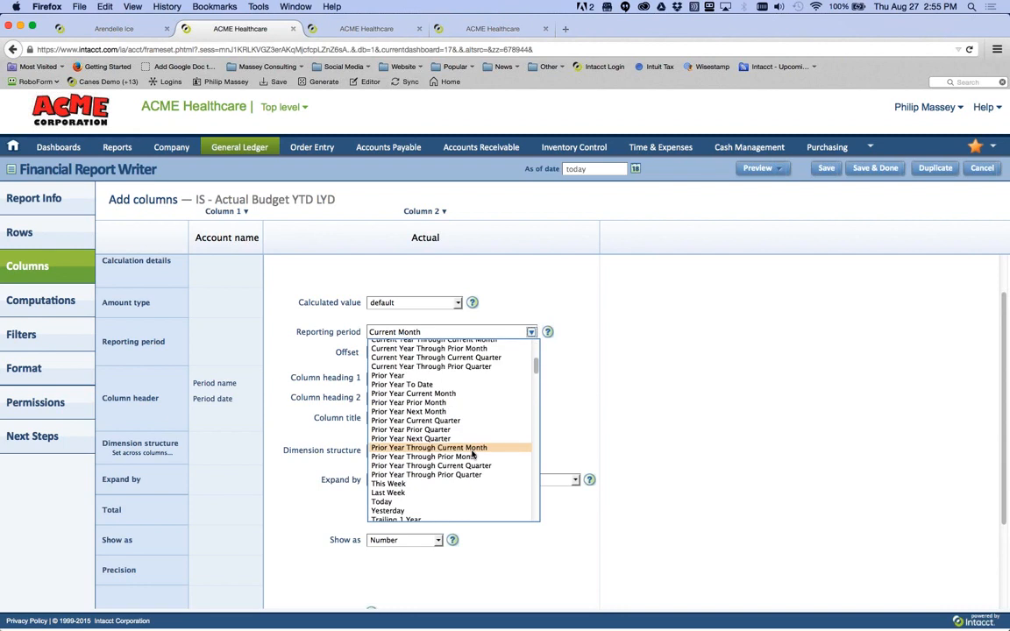
scroll(471, 454, down, 10)
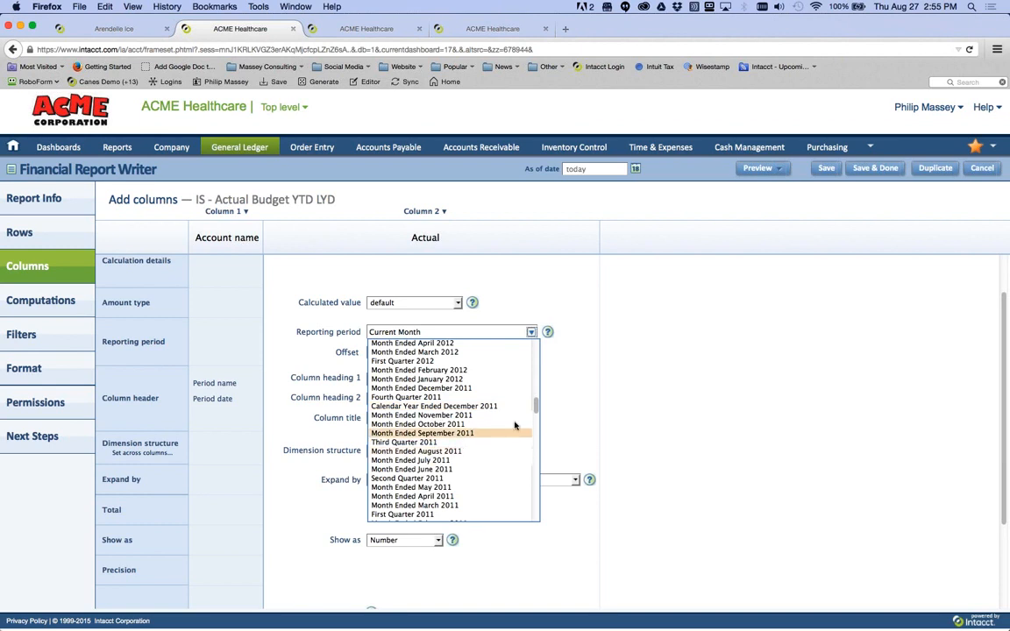
drag(537, 407, 524, 373)
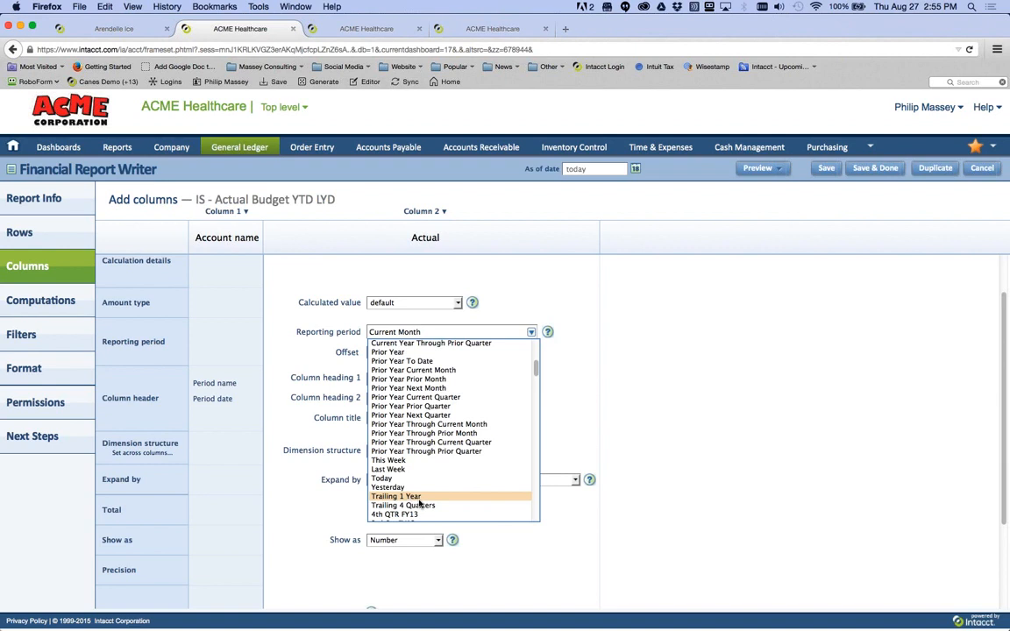
scroll(460, 443, up, 6)
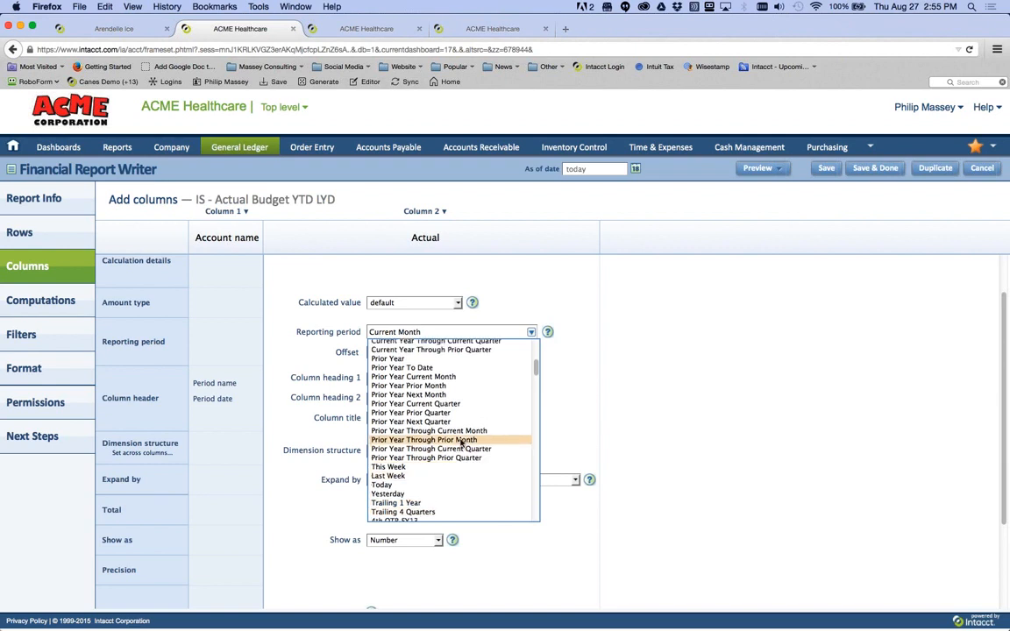
scroll(461, 442, up, 1)
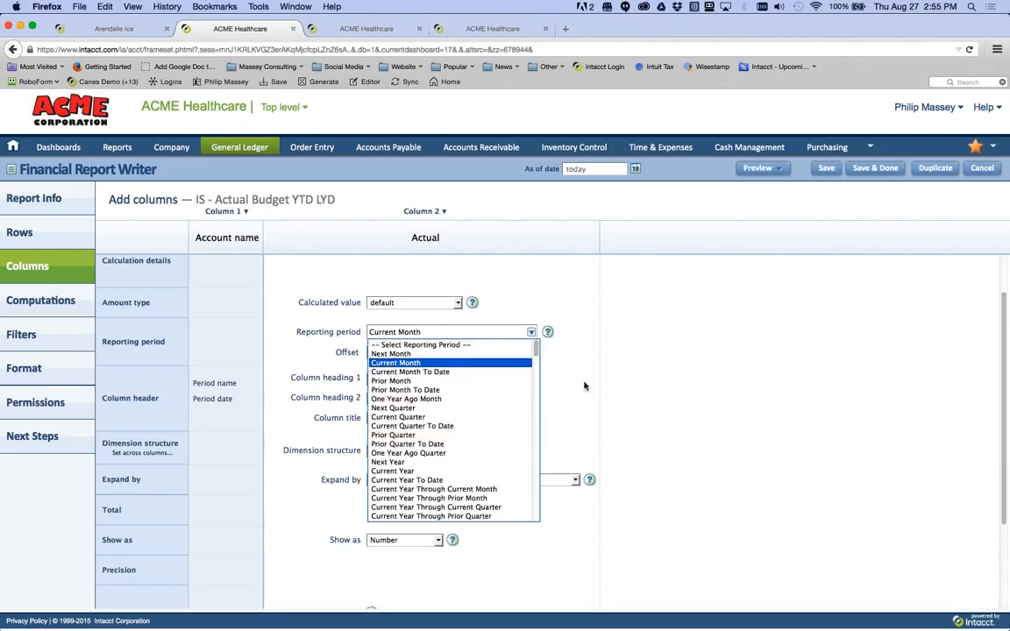
click(499, 362)
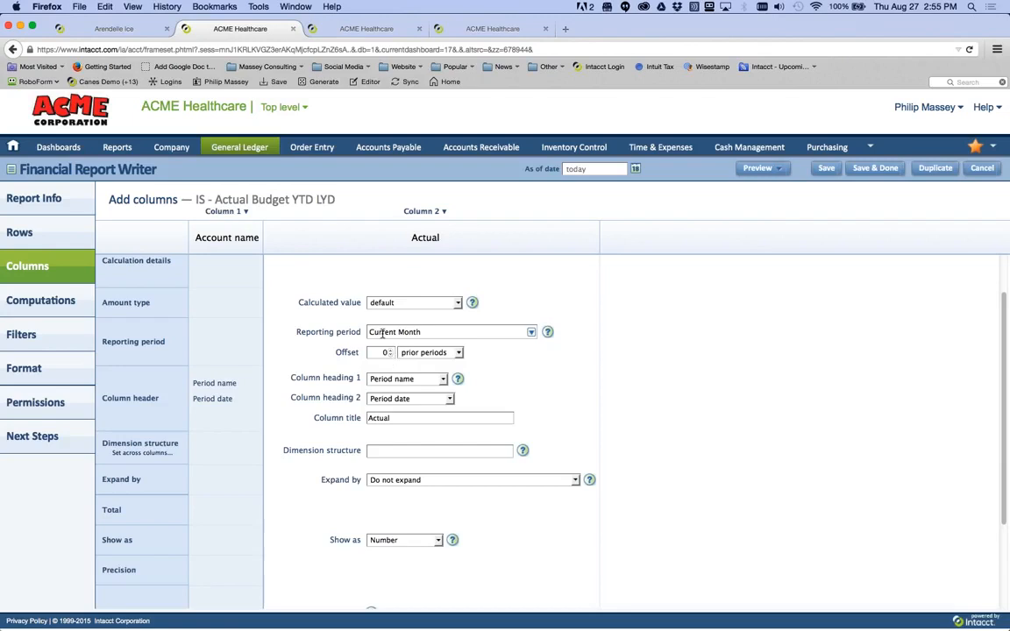
click(390, 350)
click(390, 349)
scroll(527, 412, down, 1)
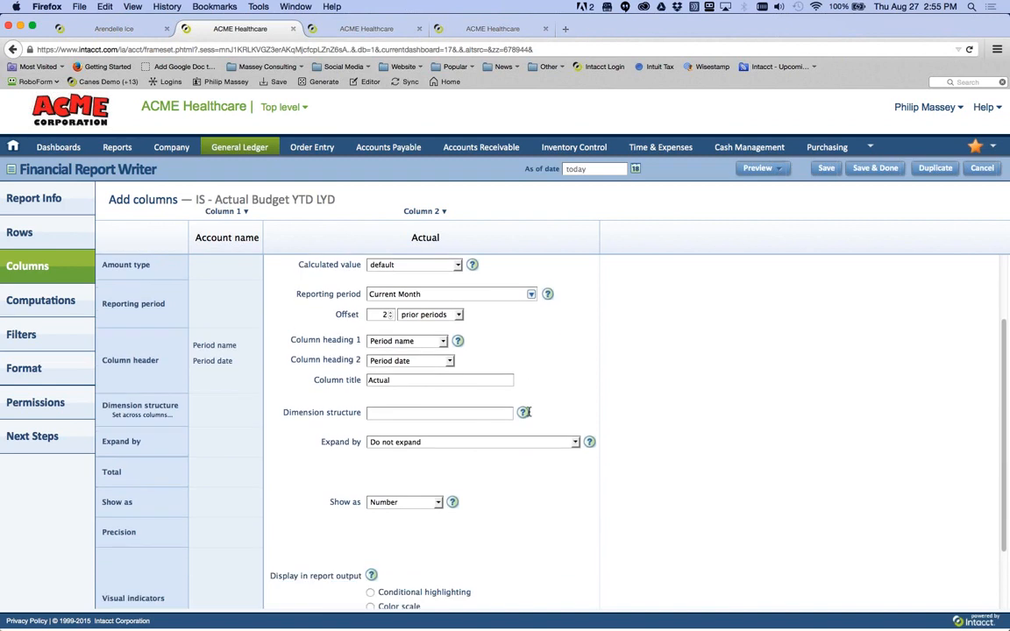
- Give the Actual column the Facility dimension's Carolinas structure
click(459, 417)
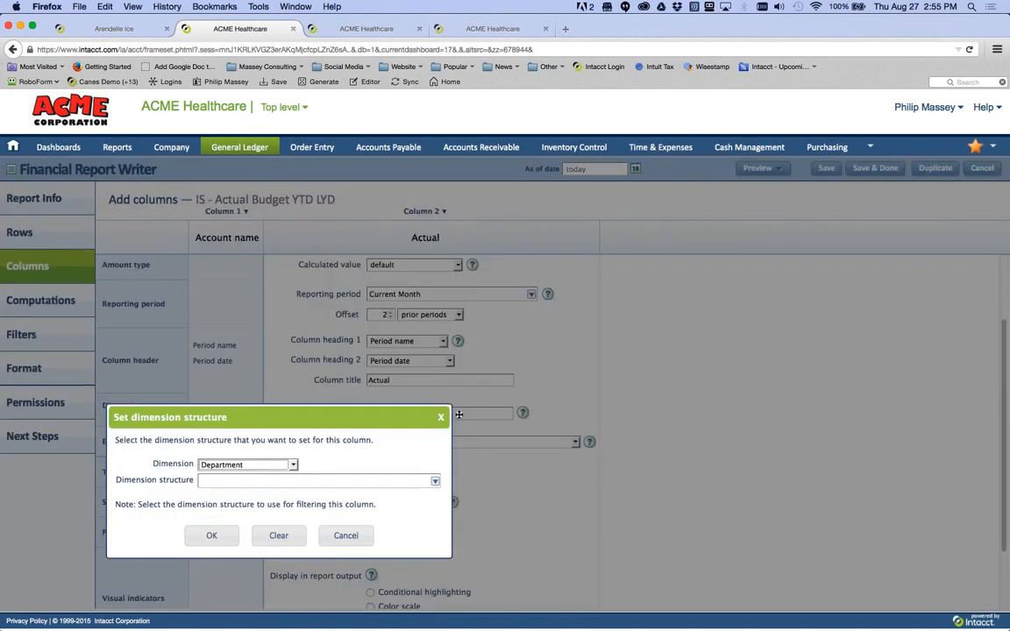
click(440, 417)
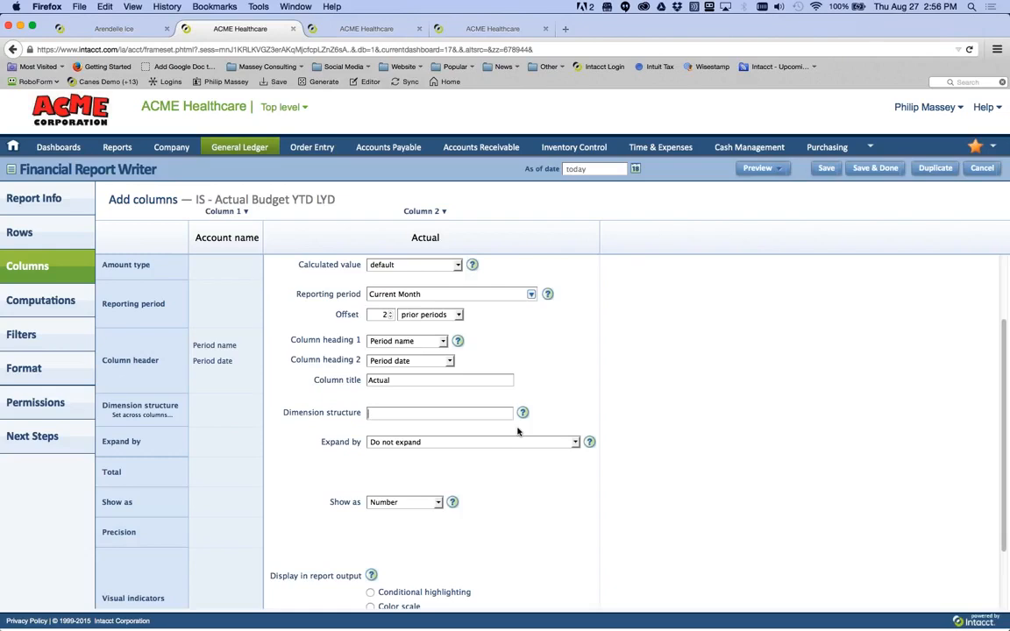
click(429, 413)
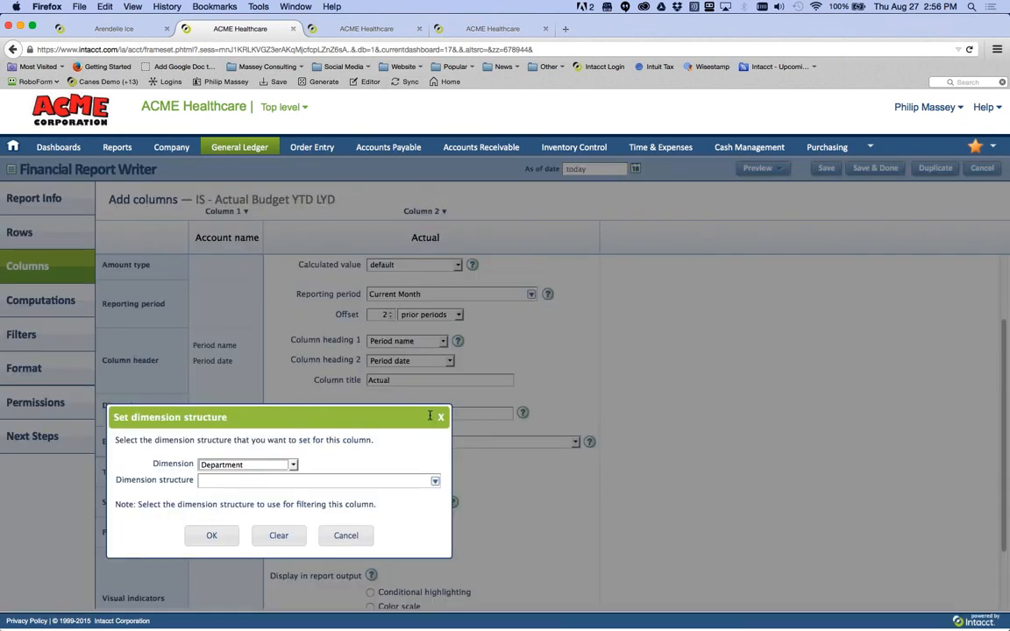
click(294, 465)
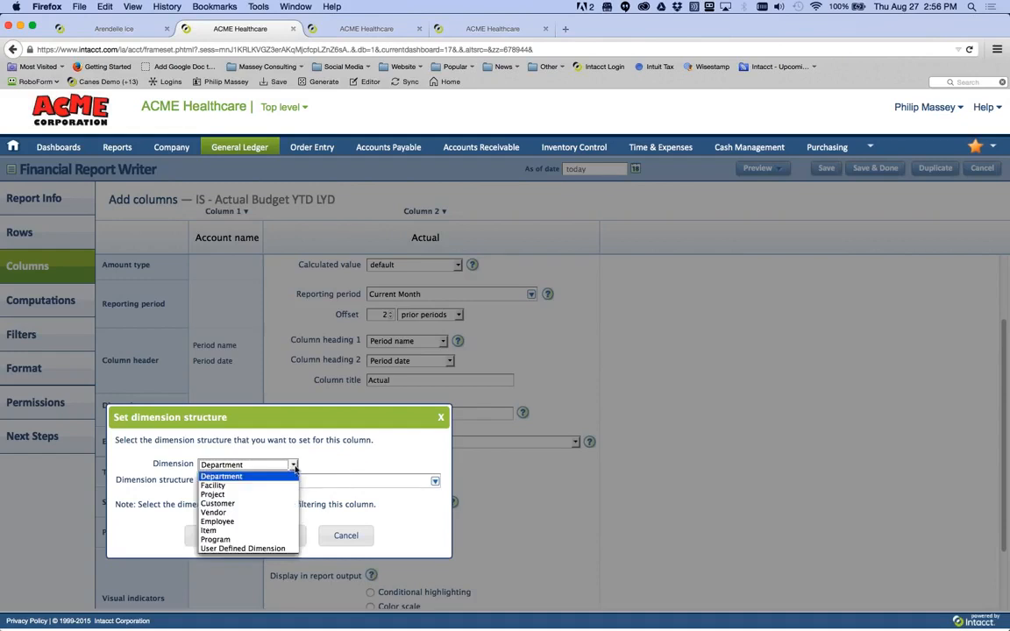
click(283, 485)
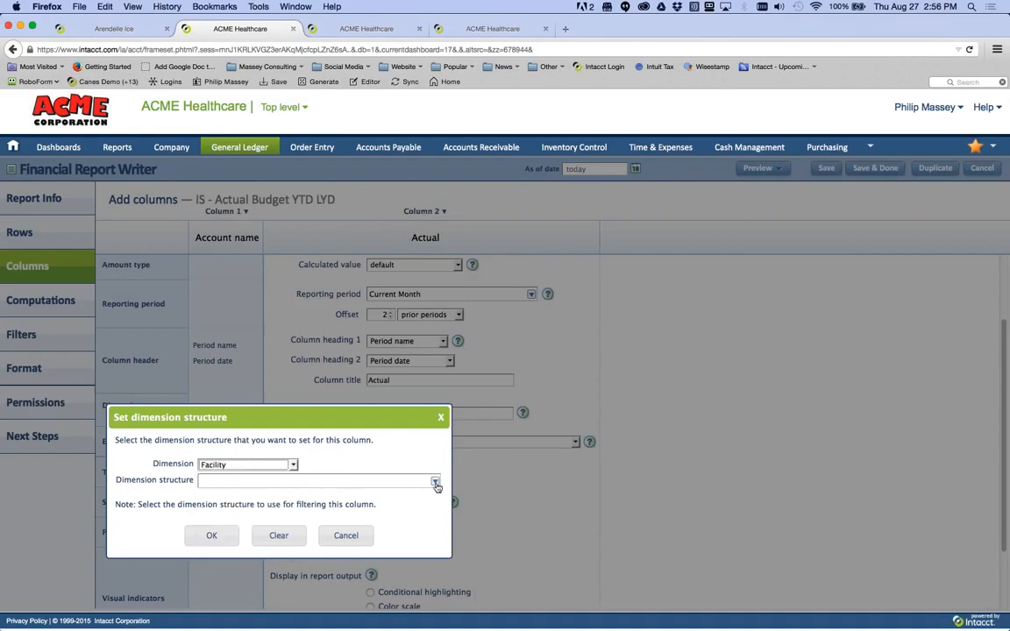
click(434, 483)
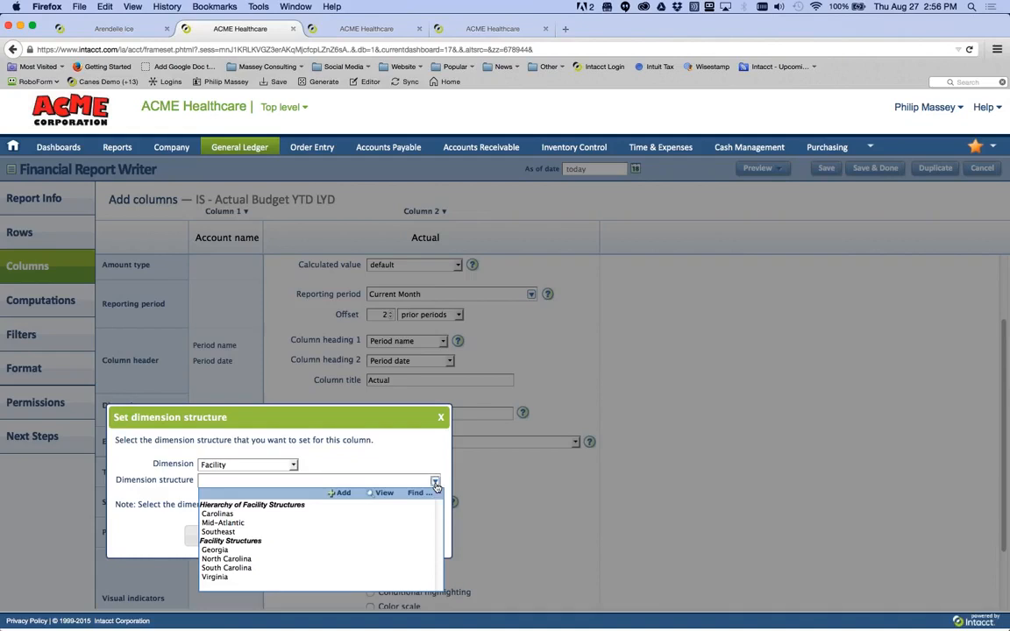
click(283, 514)
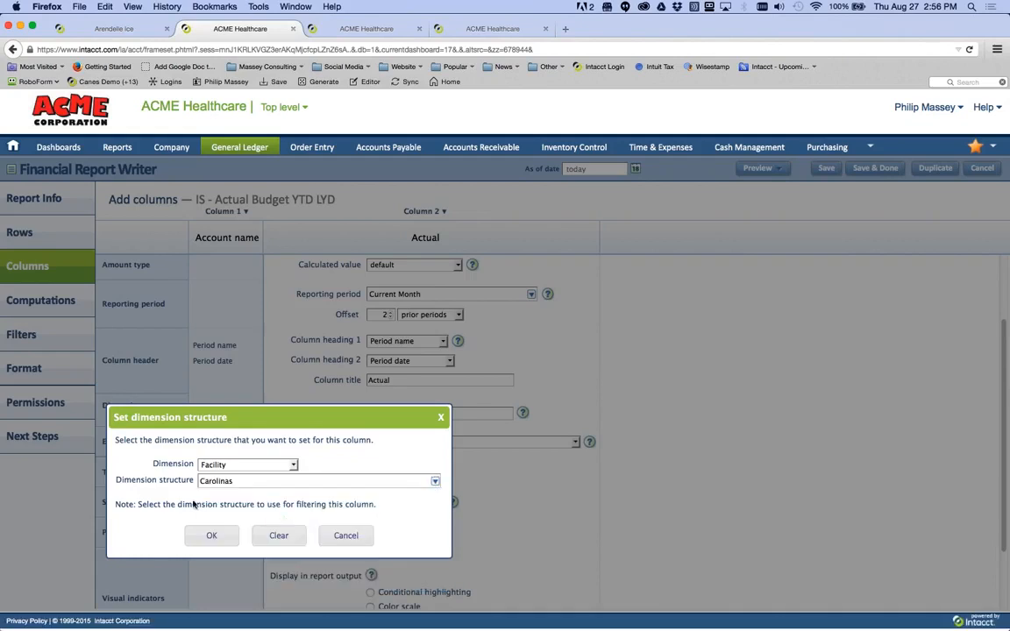
click(210, 536)
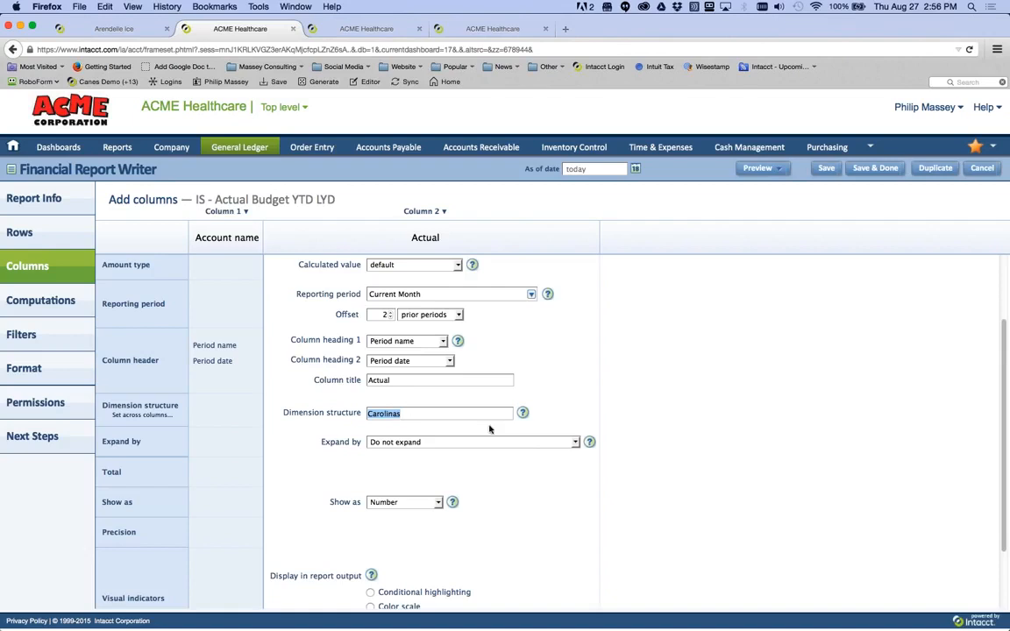
- Expand the Actual column by Dimension structure, one level down
click(576, 443)
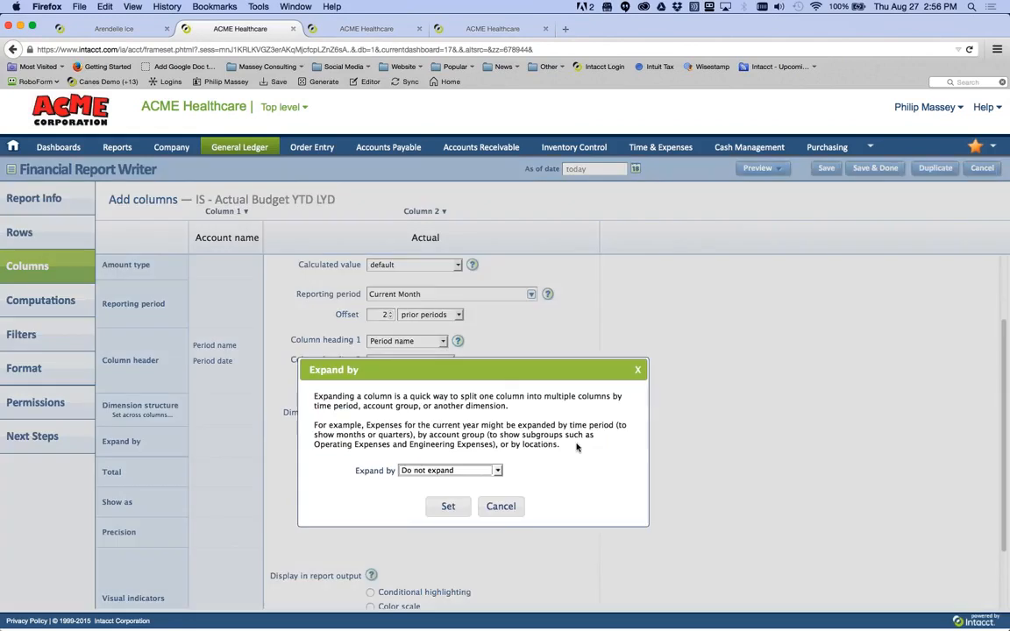
click(498, 471)
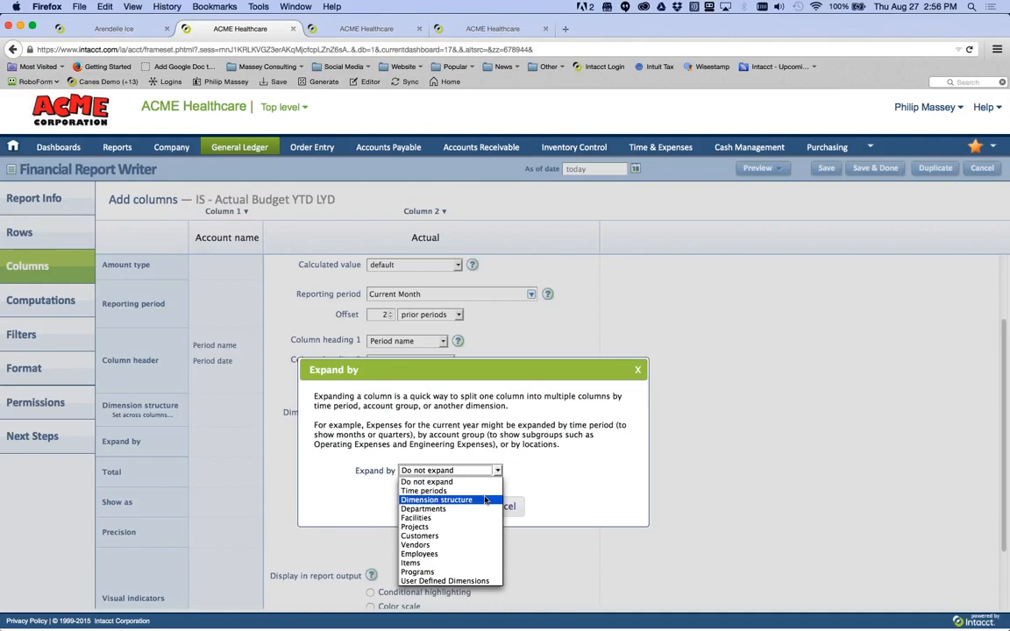
click(485, 500)
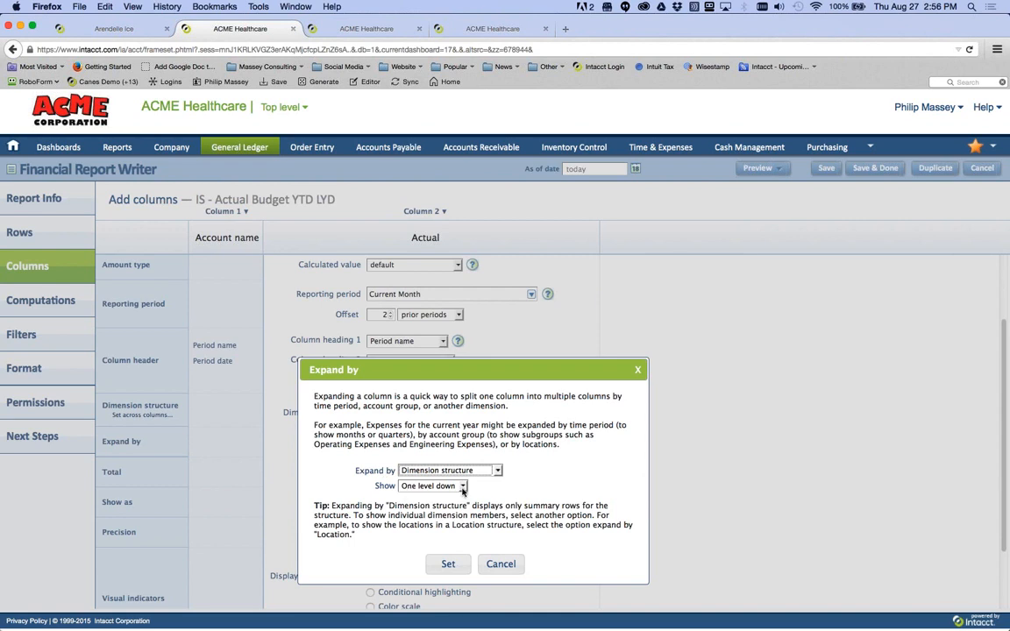
click(463, 489)
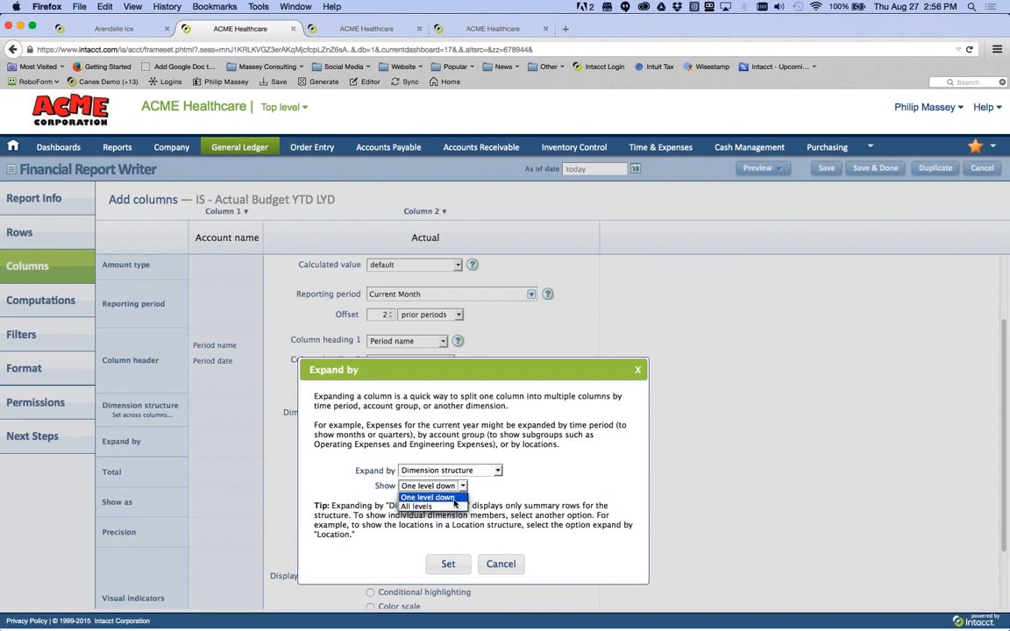
click(454, 501)
click(448, 564)
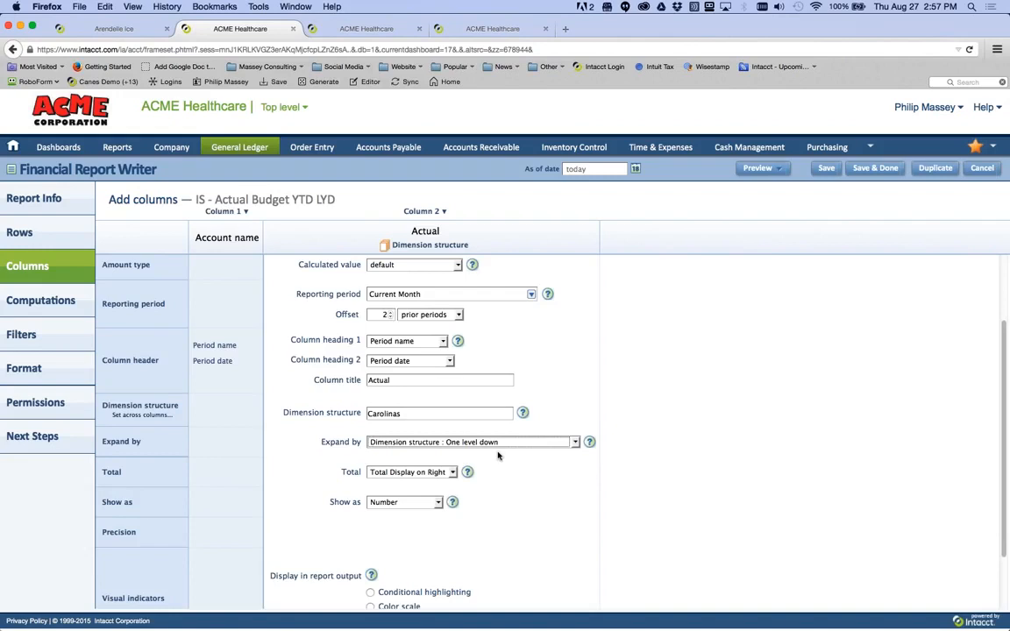
scroll(497, 455, up, 3)
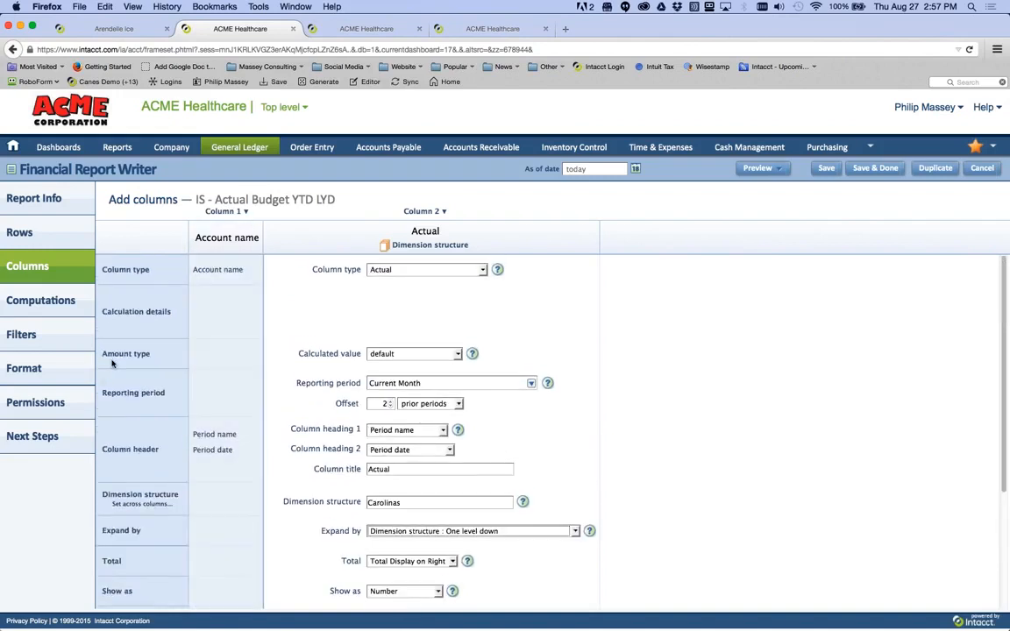
- In Filters, reset Facility to All Facilities and make it prompt at run time
click(76, 344)
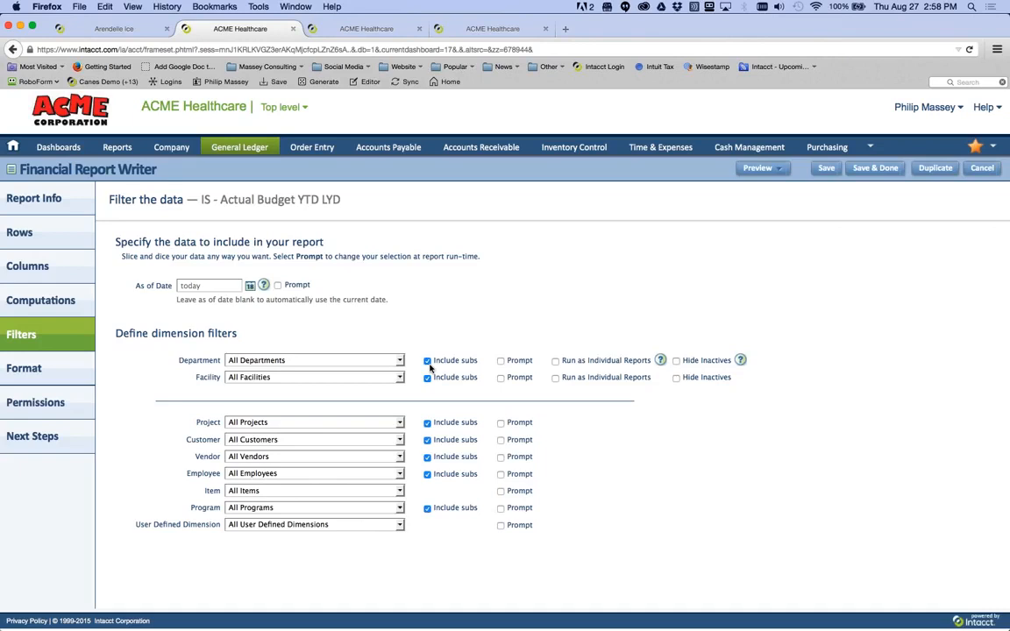
click(399, 378)
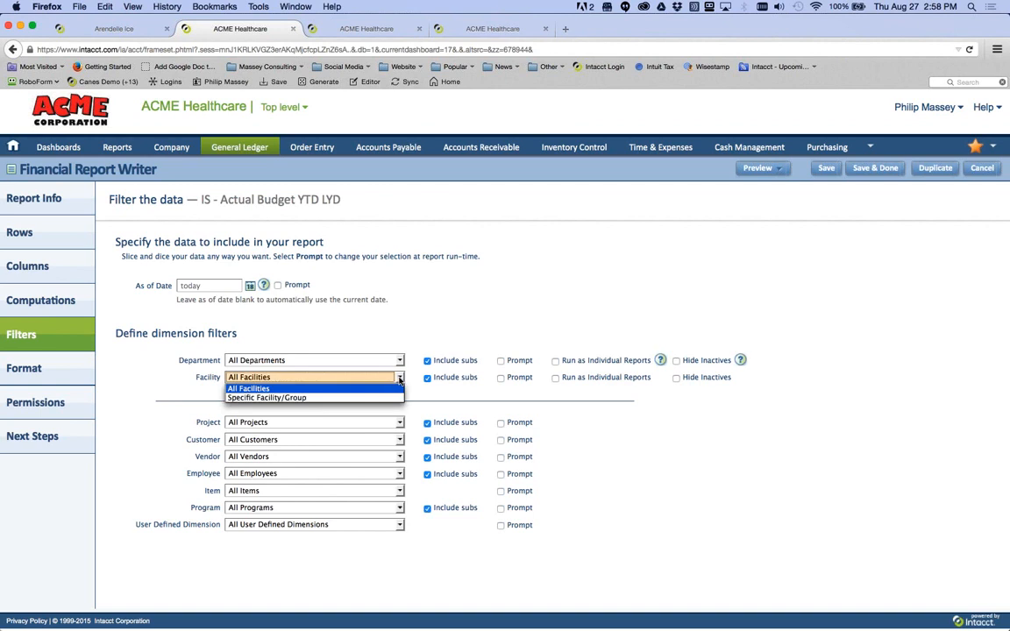
click(395, 398)
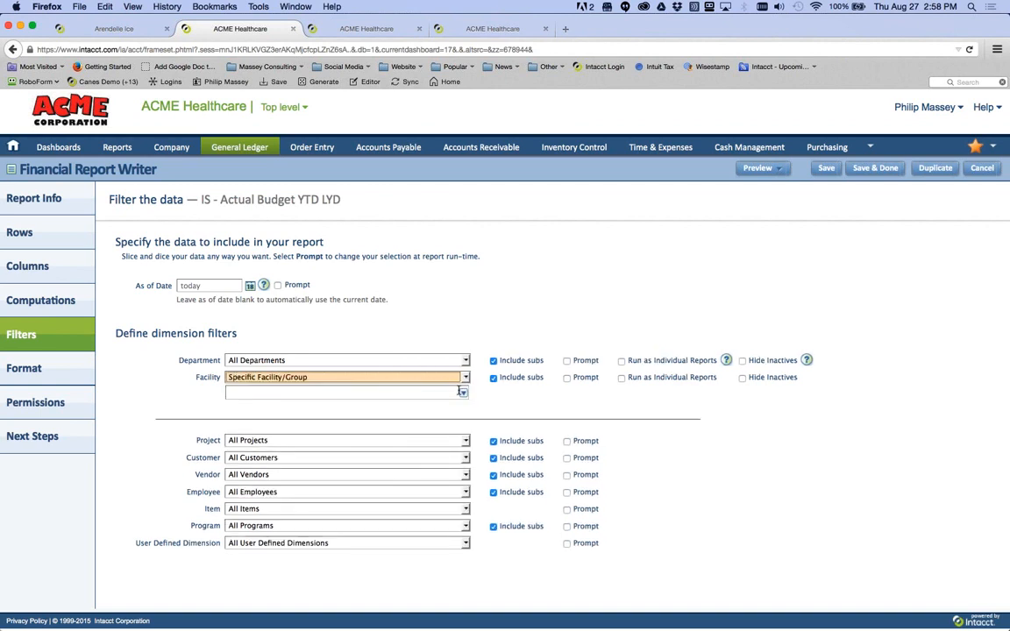
click(462, 393)
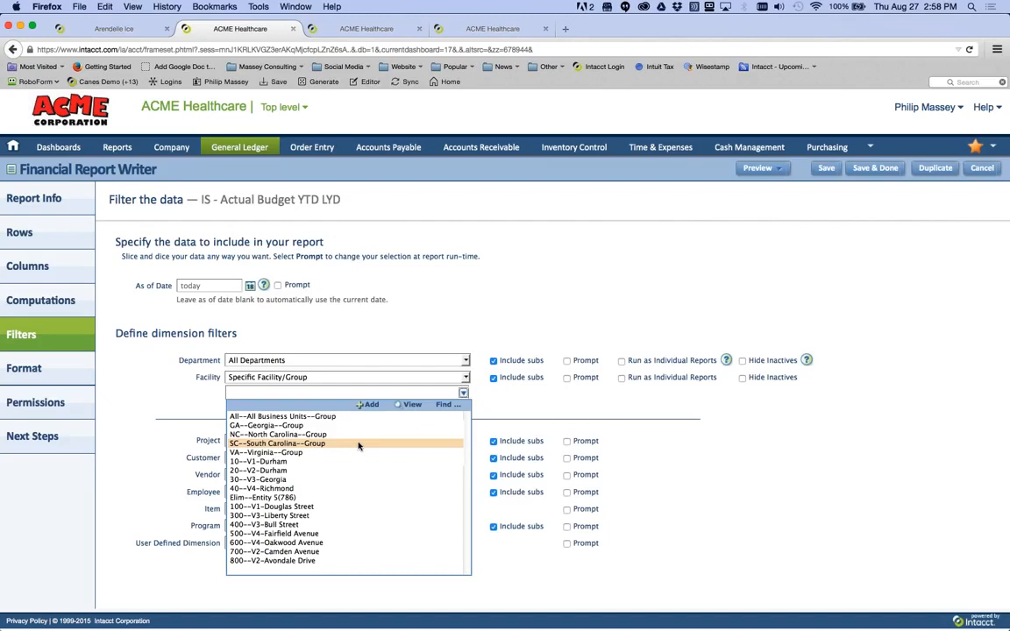
click(466, 378)
click(466, 378)
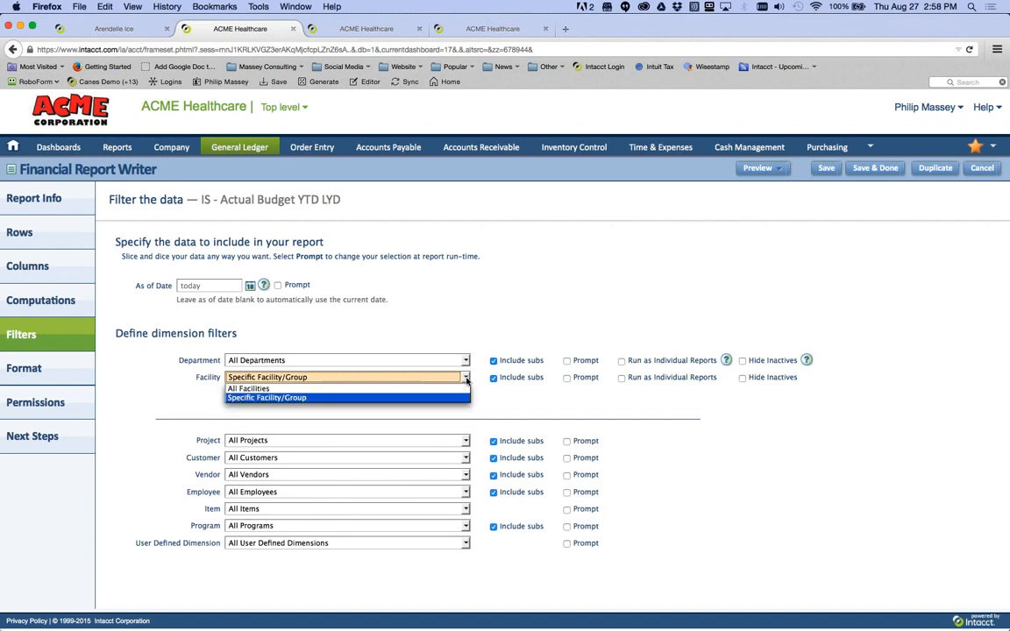
click(466, 388)
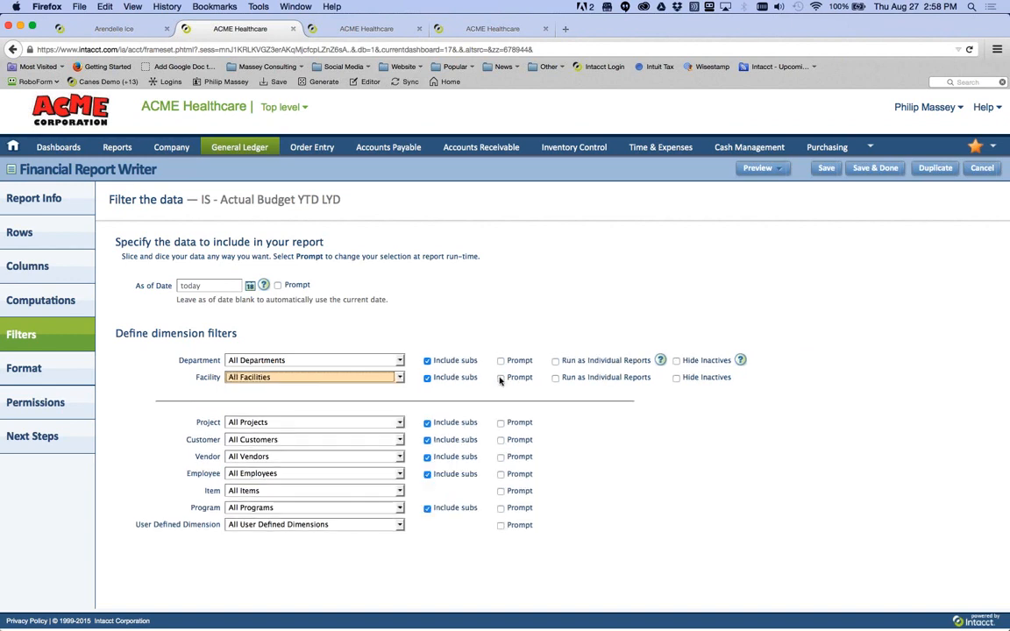
click(500, 378)
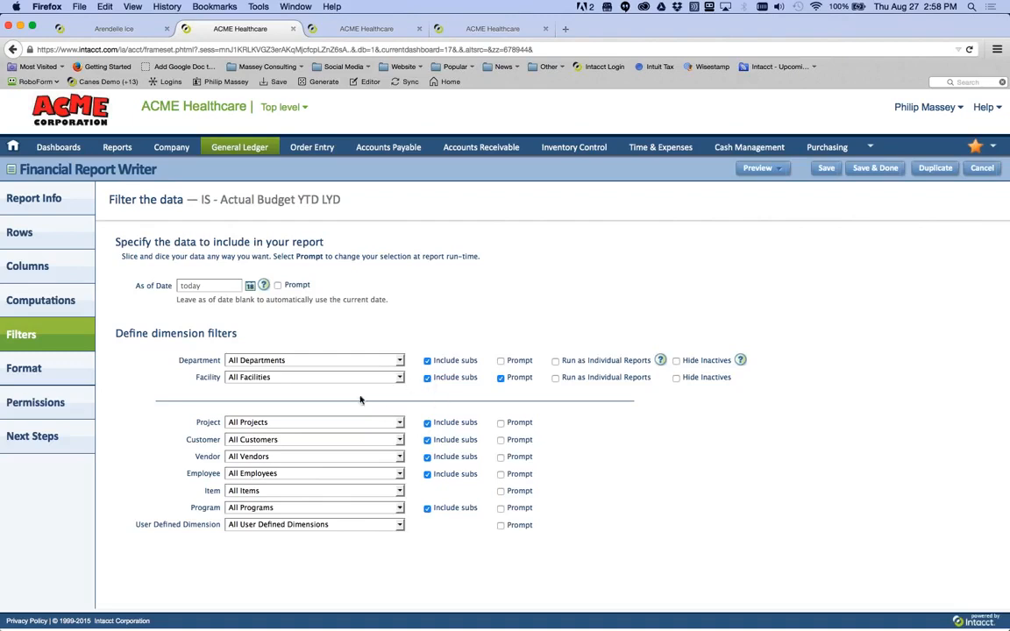
- Make the As of Date prompt at run time
click(211, 285)
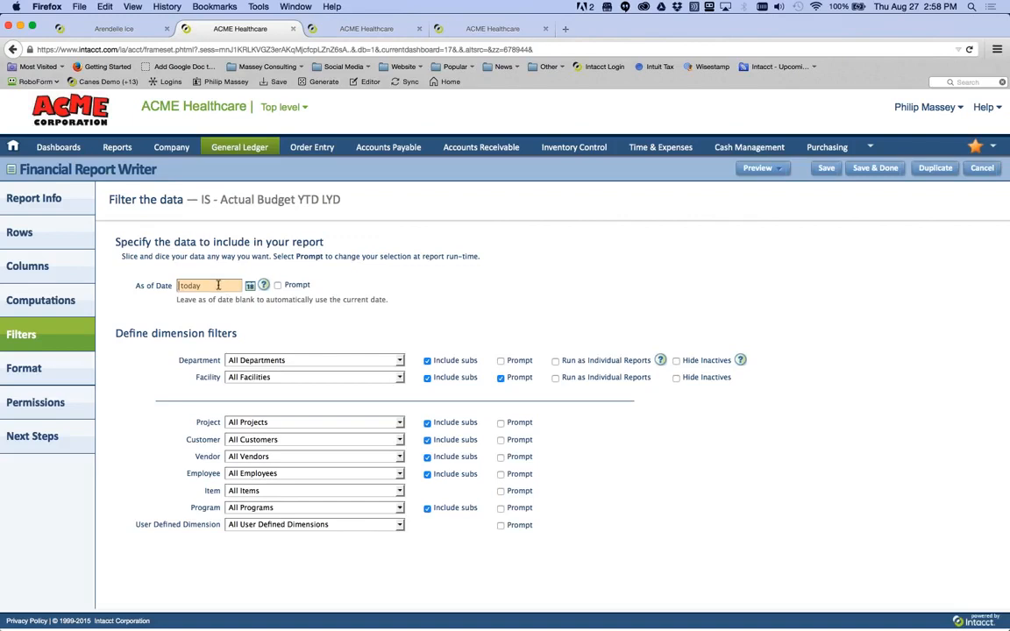
click(277, 285)
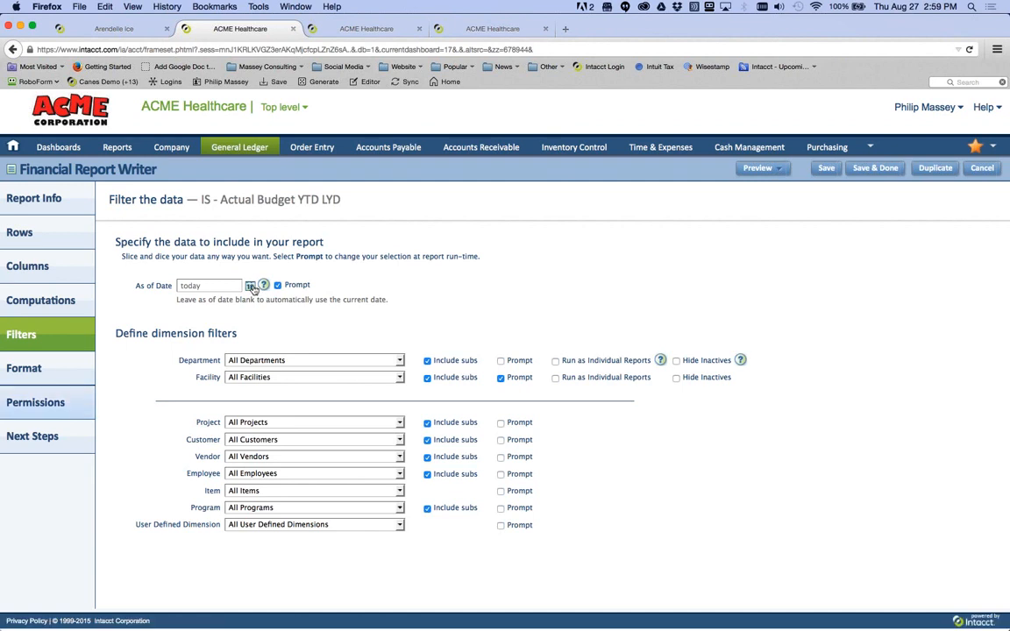
click(55, 376)
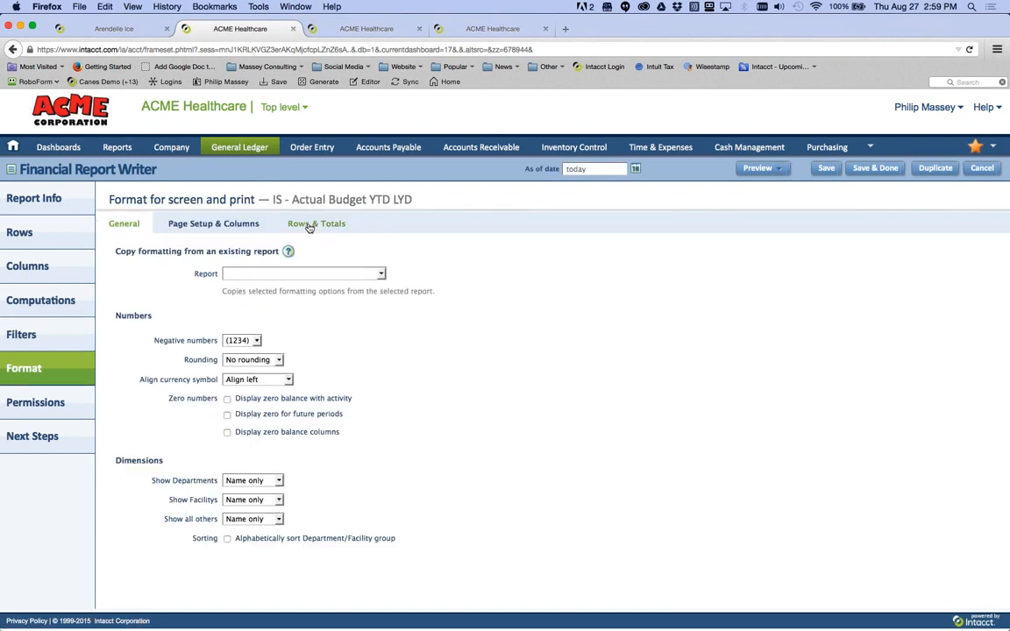
- Review the report's Rows & Totals formatting, then switch to the PowerPoint slides
click(308, 225)
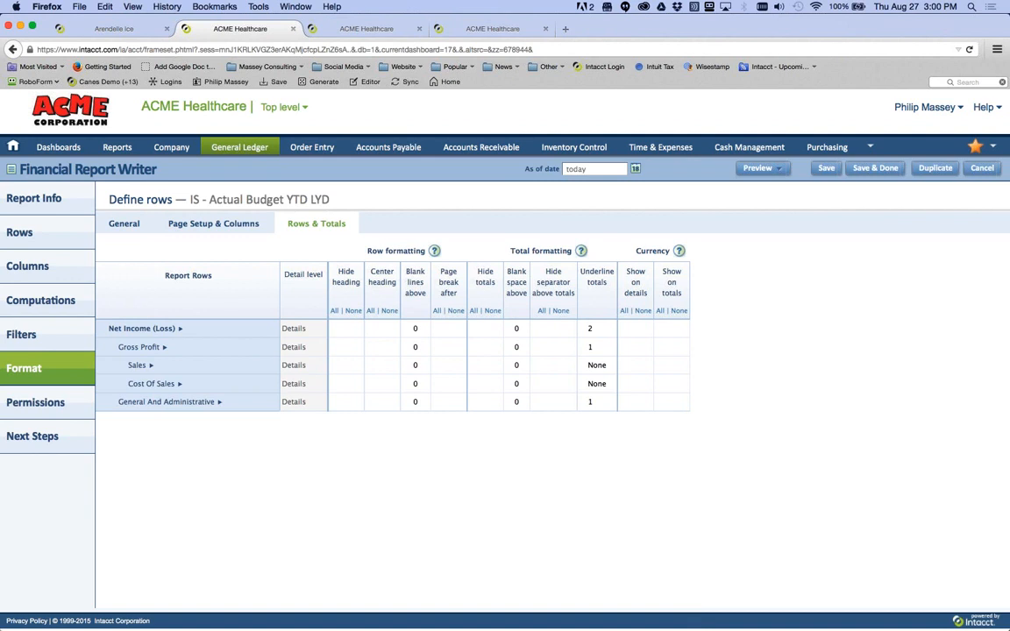
key(super+Tab)
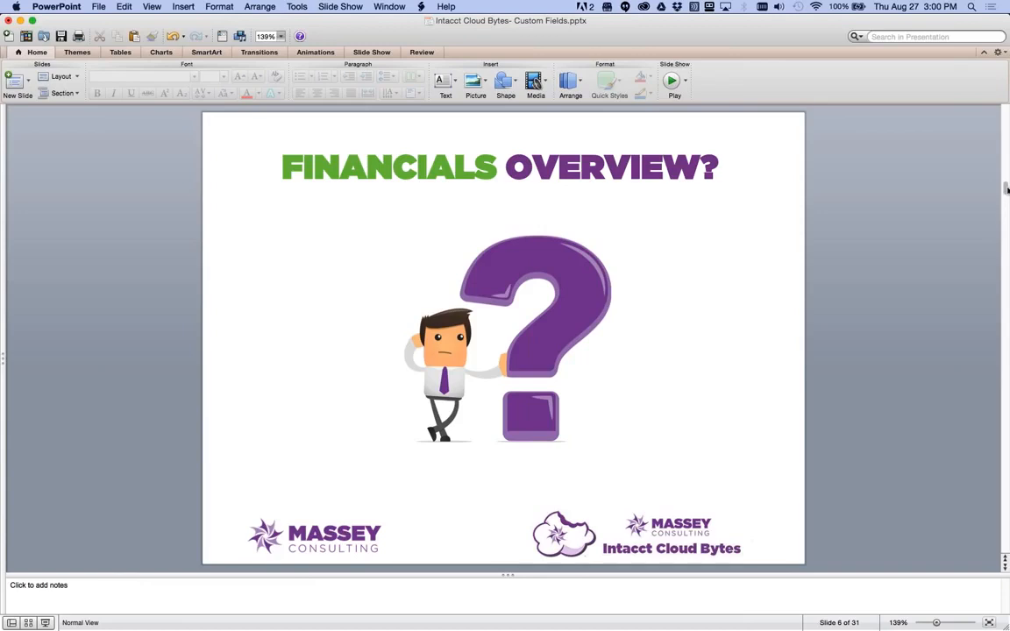
- Go to slide 30, 'Next Cloud Byte Session', near the end of the deck
drag(1005, 188, 997, 551)
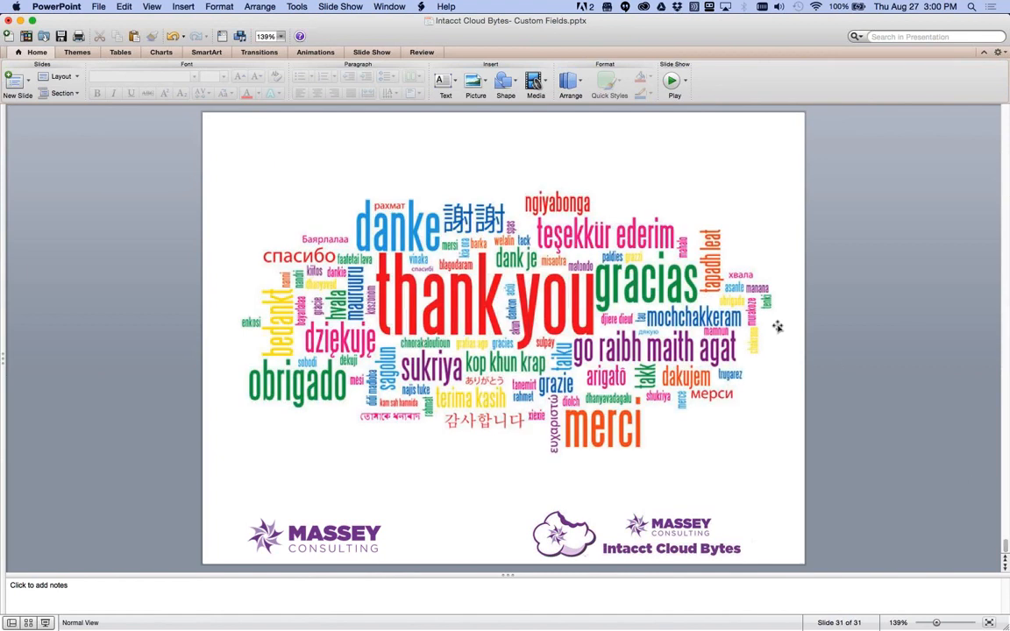
scroll(777, 326, up, 1)
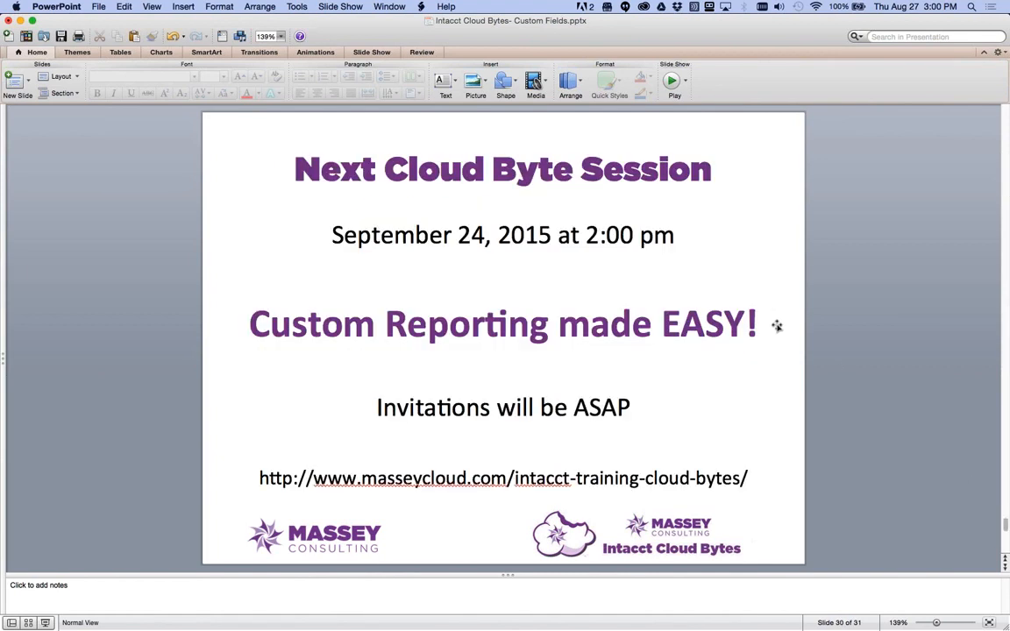